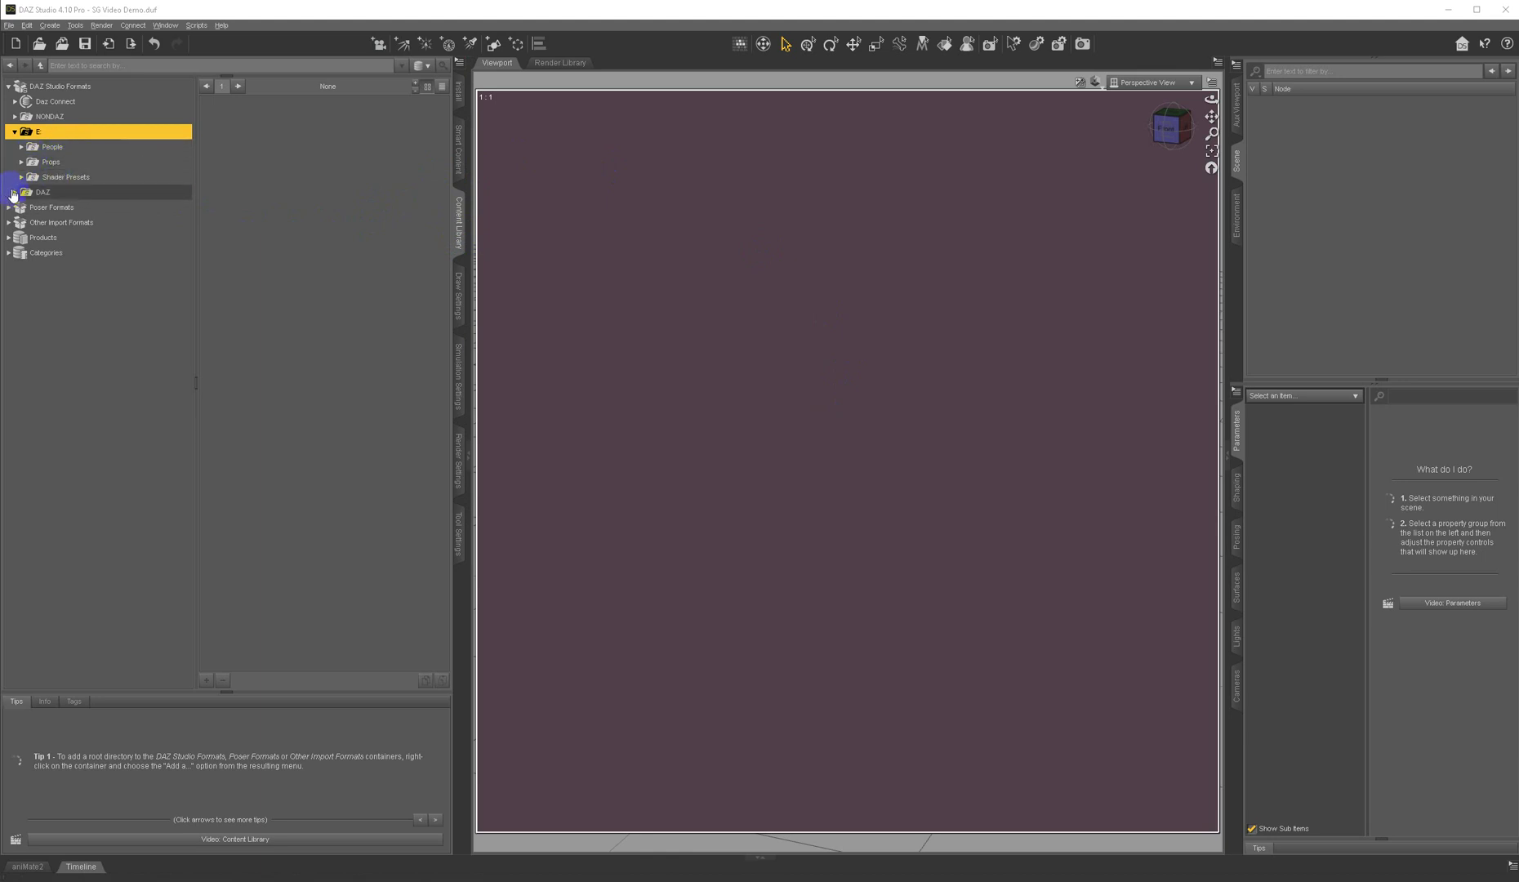
- Glance at the Ceramic shader presets, then list Canary3d's Sculptural Genesis 8 props and scroll through them
left_click(22, 177)
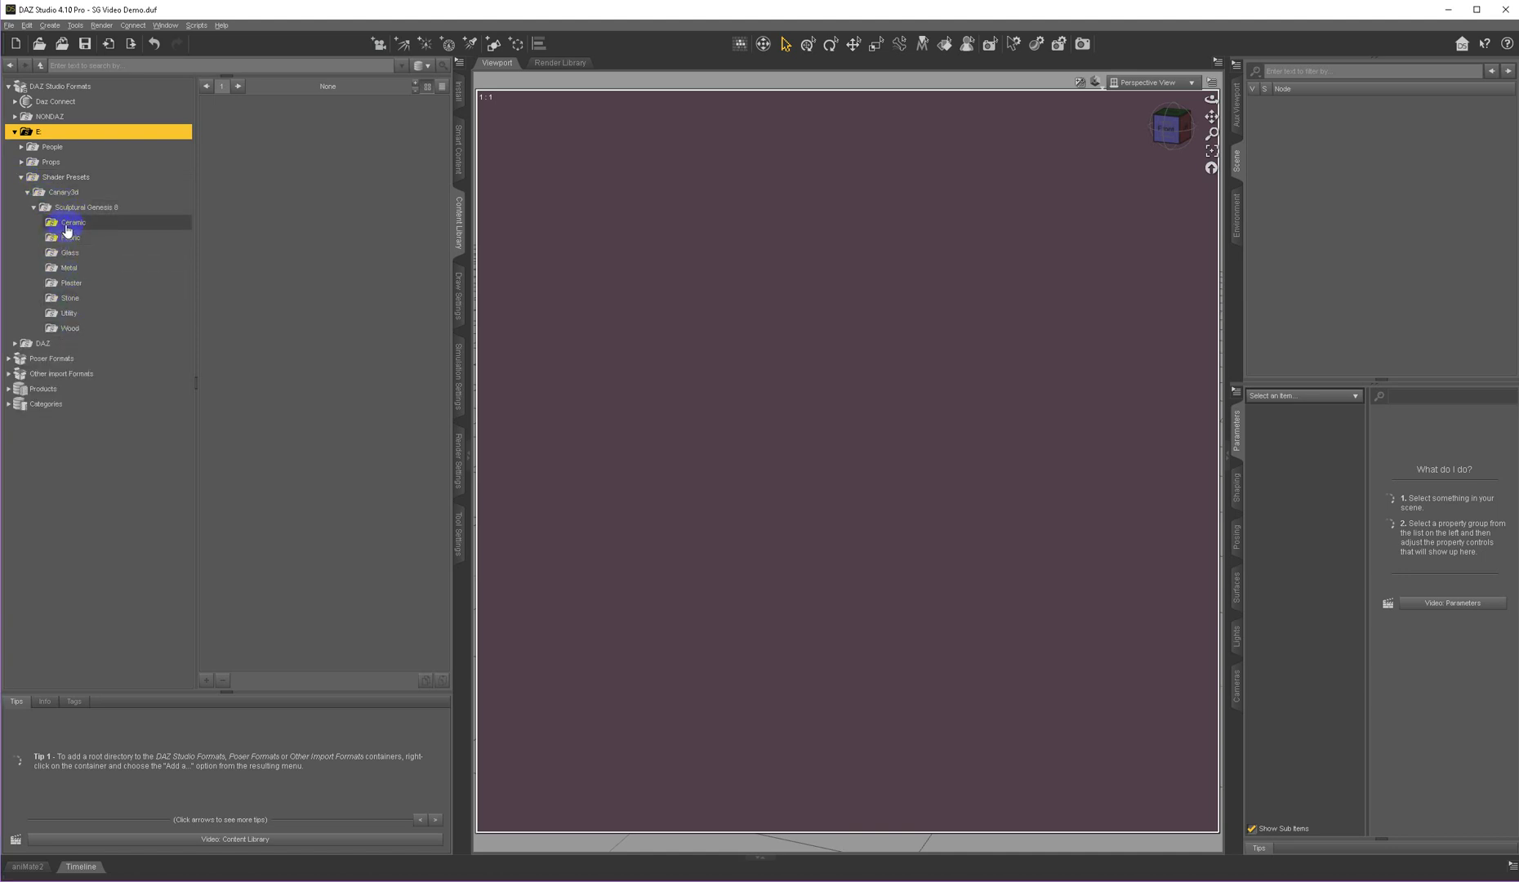
left_click(71, 223)
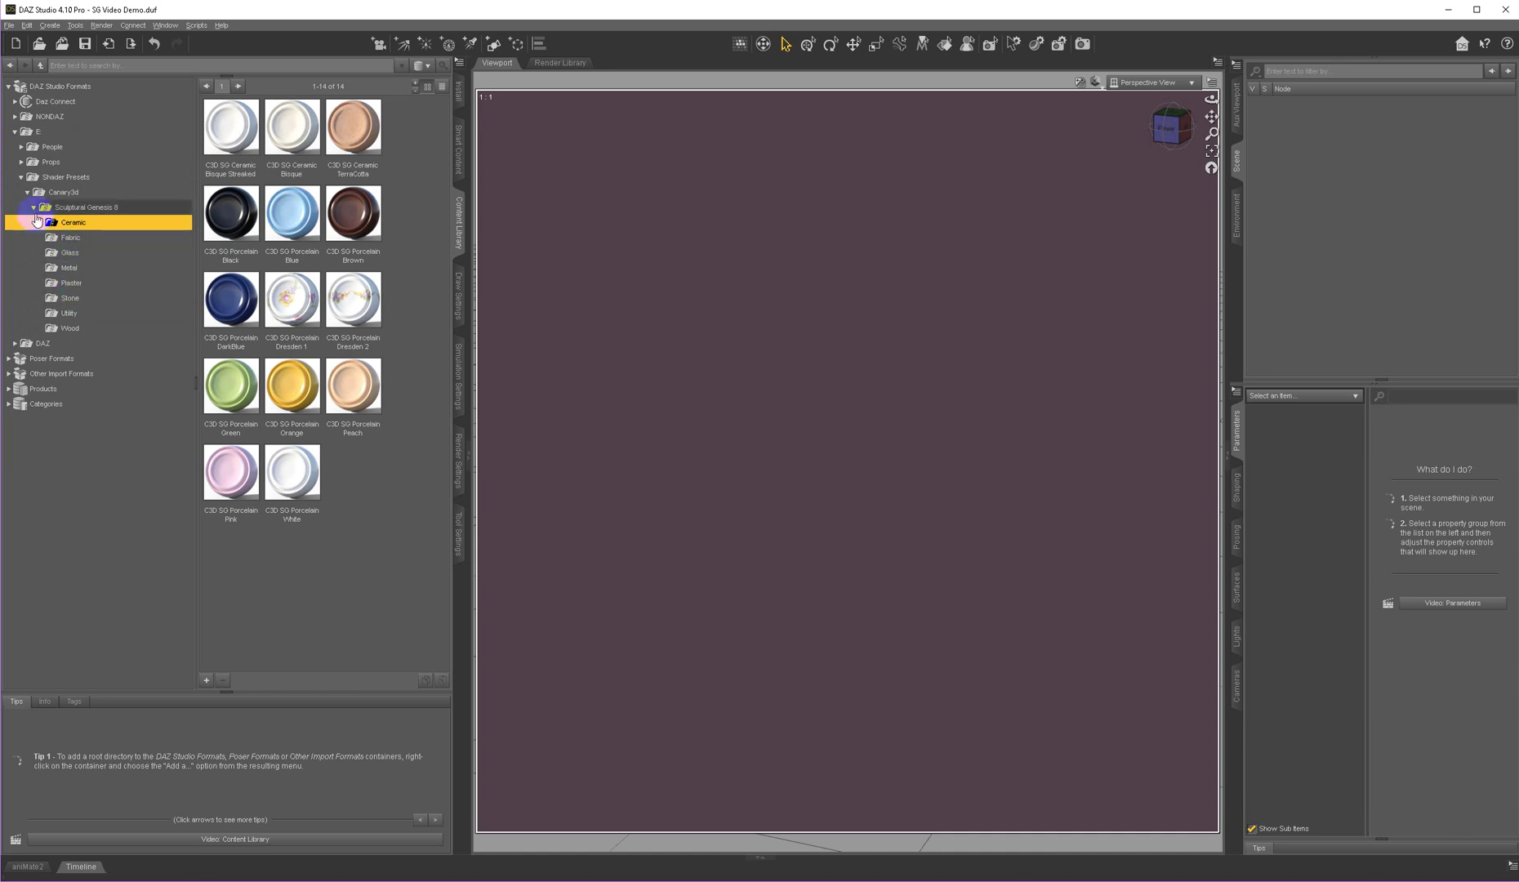
left_click(21, 162)
left_click(28, 177)
left_click(89, 192)
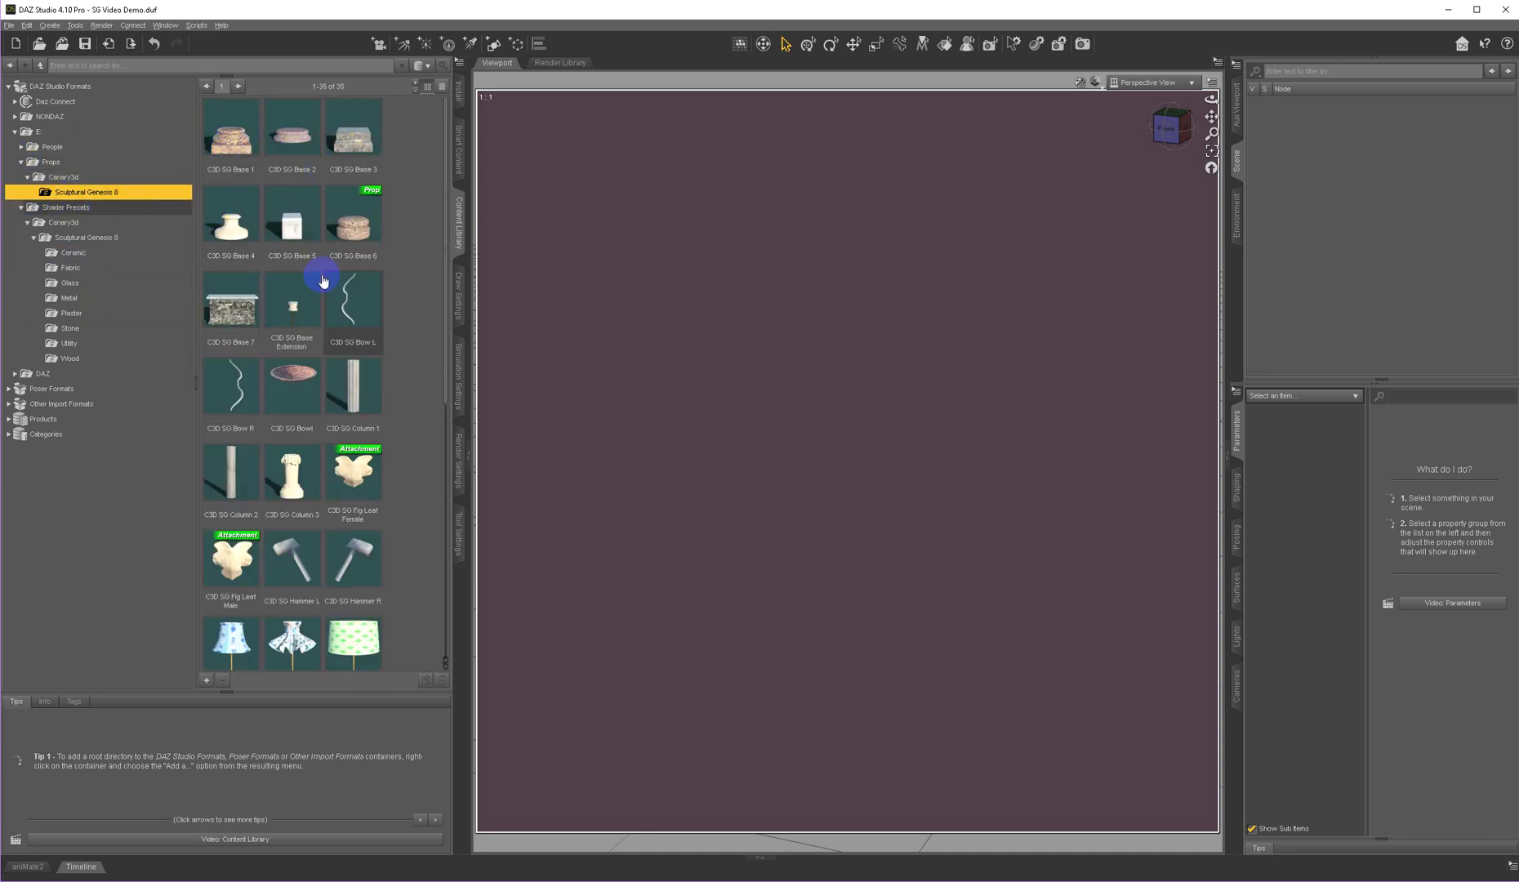
scroll(316, 302, "down", 3)
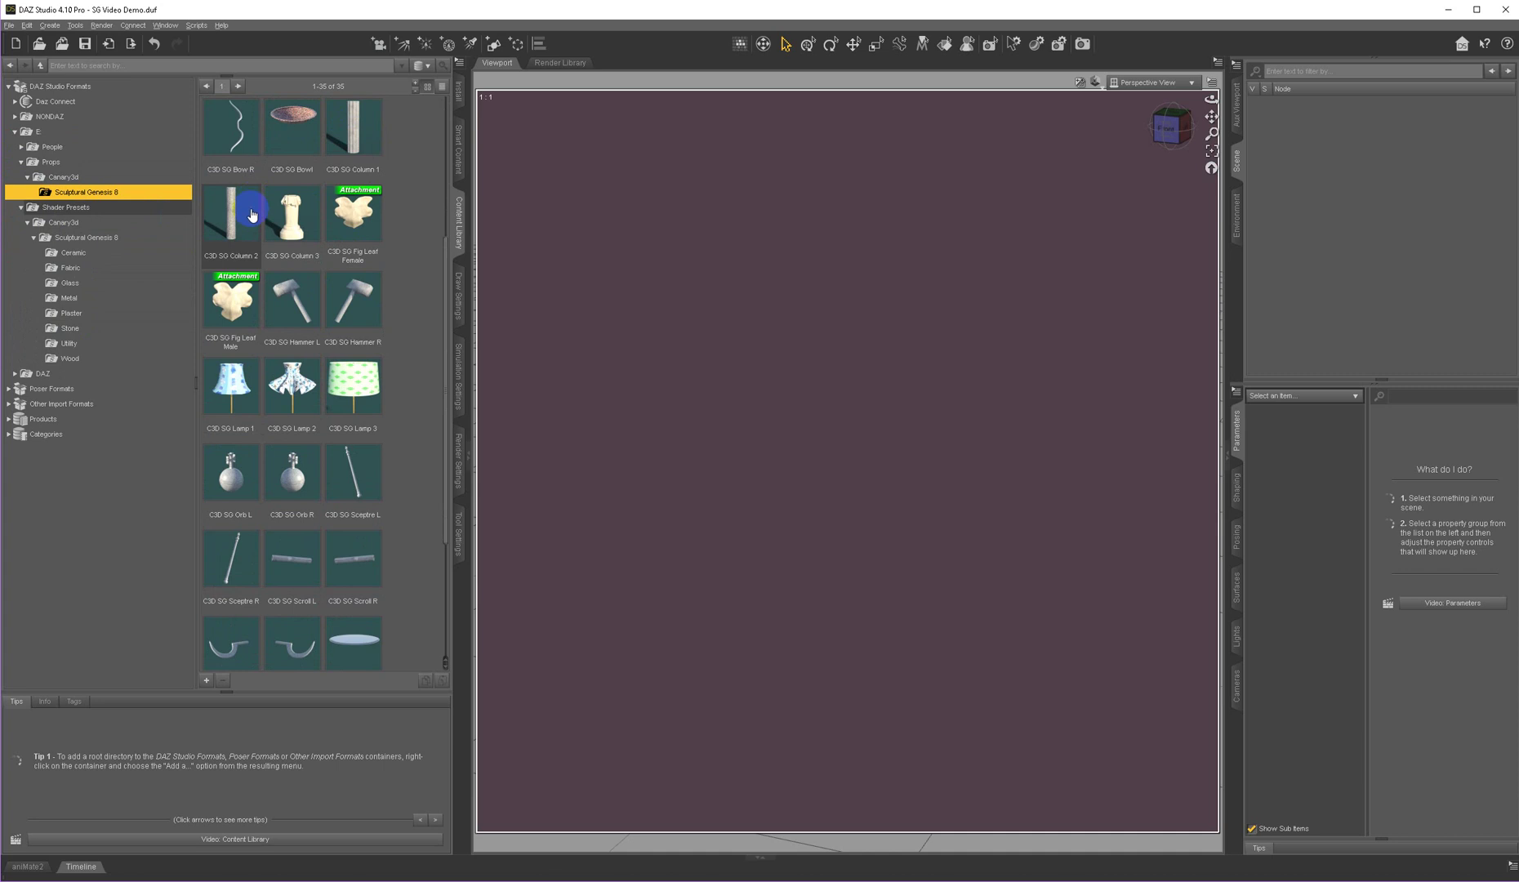
left_click(341, 439)
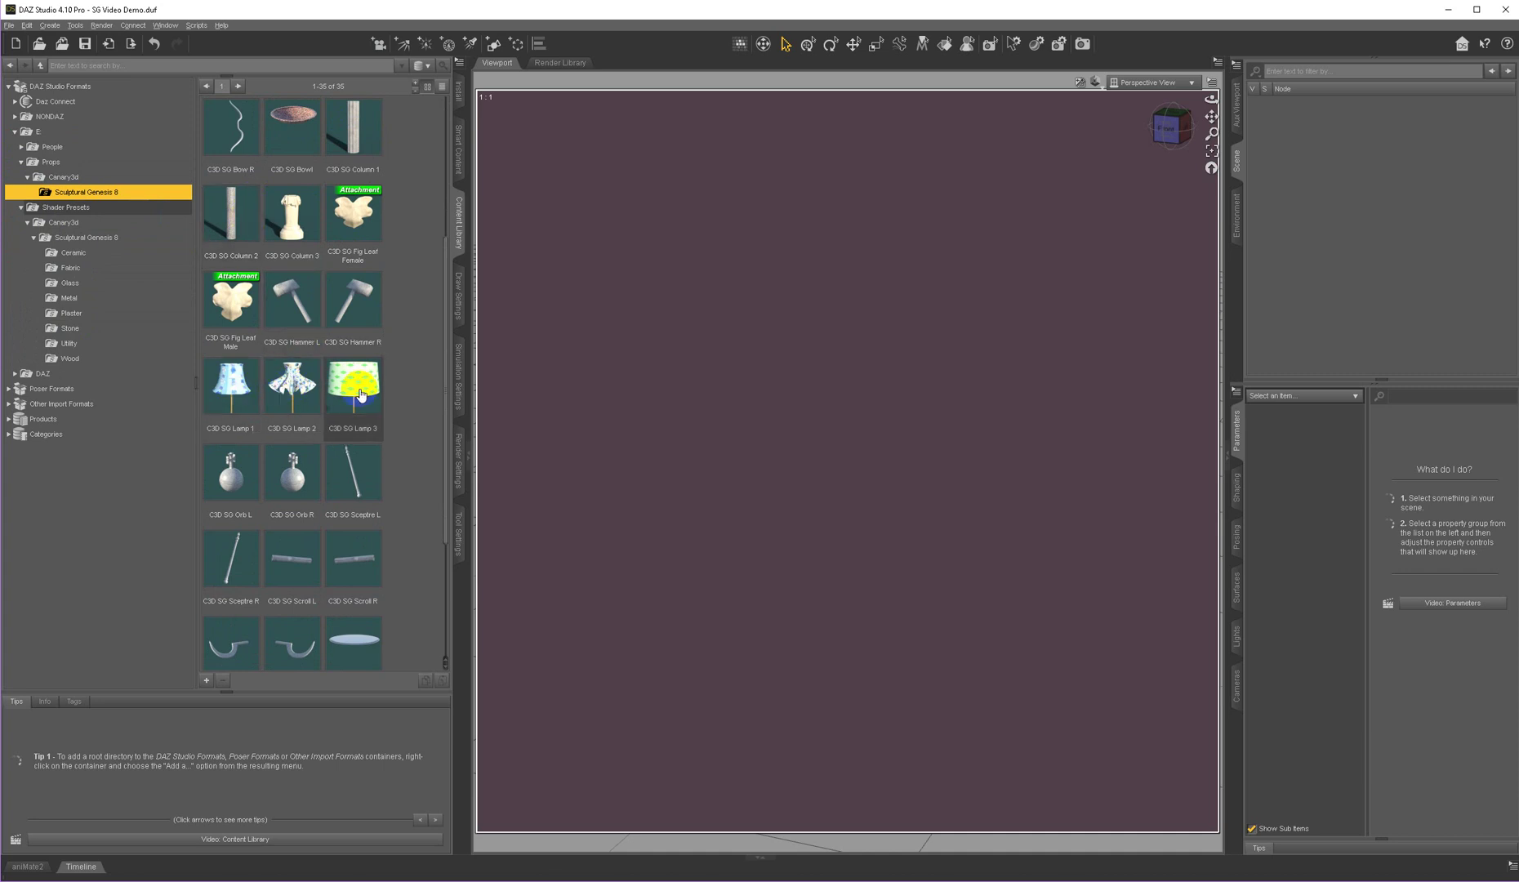
mouse_move(361, 395)
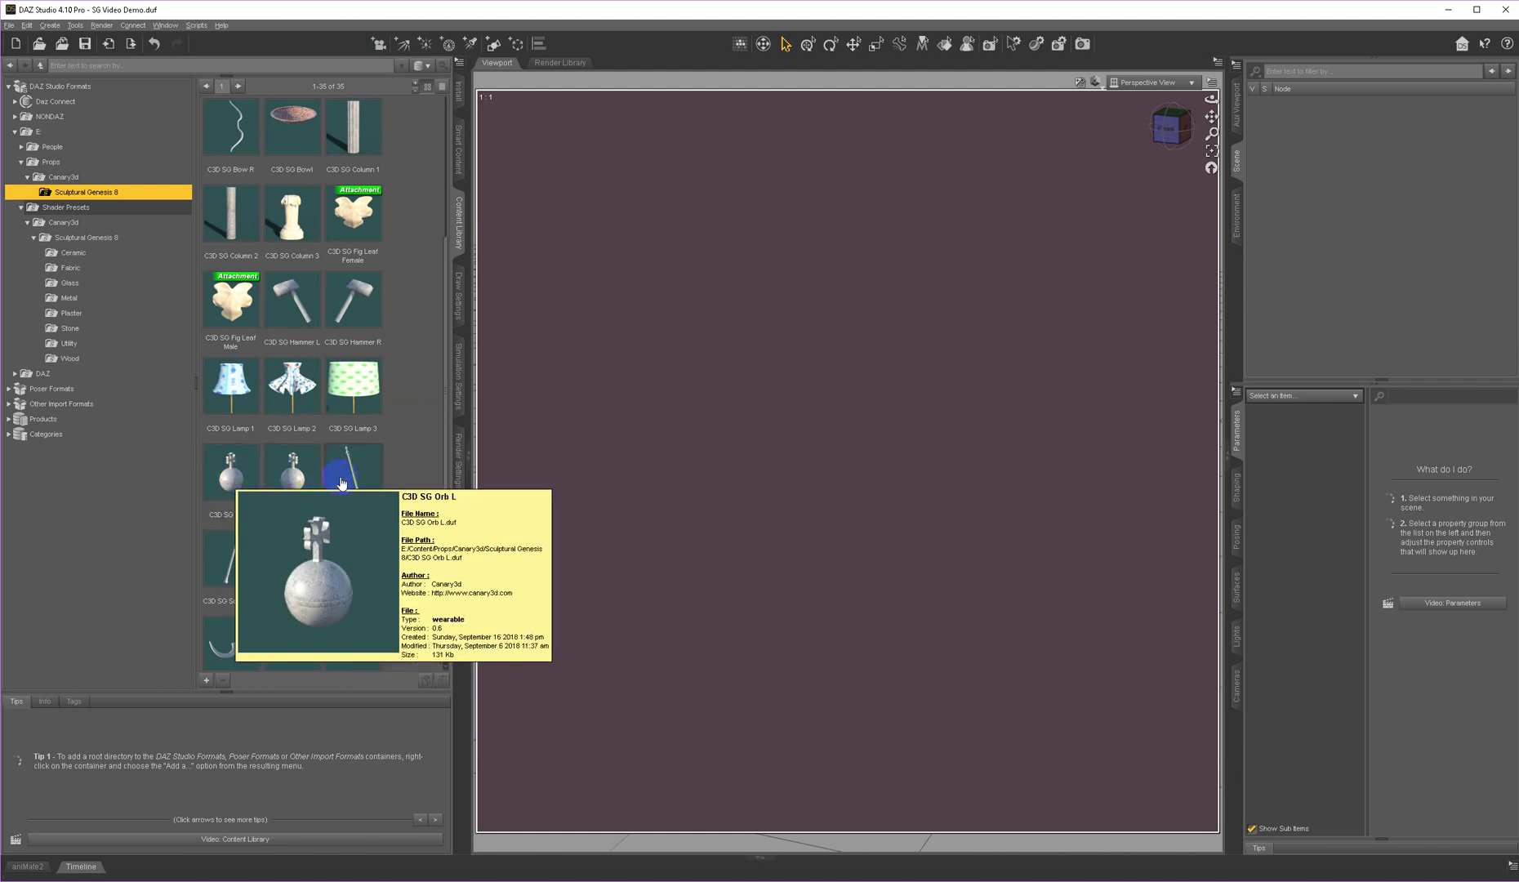
scroll(318, 565, "down", 3)
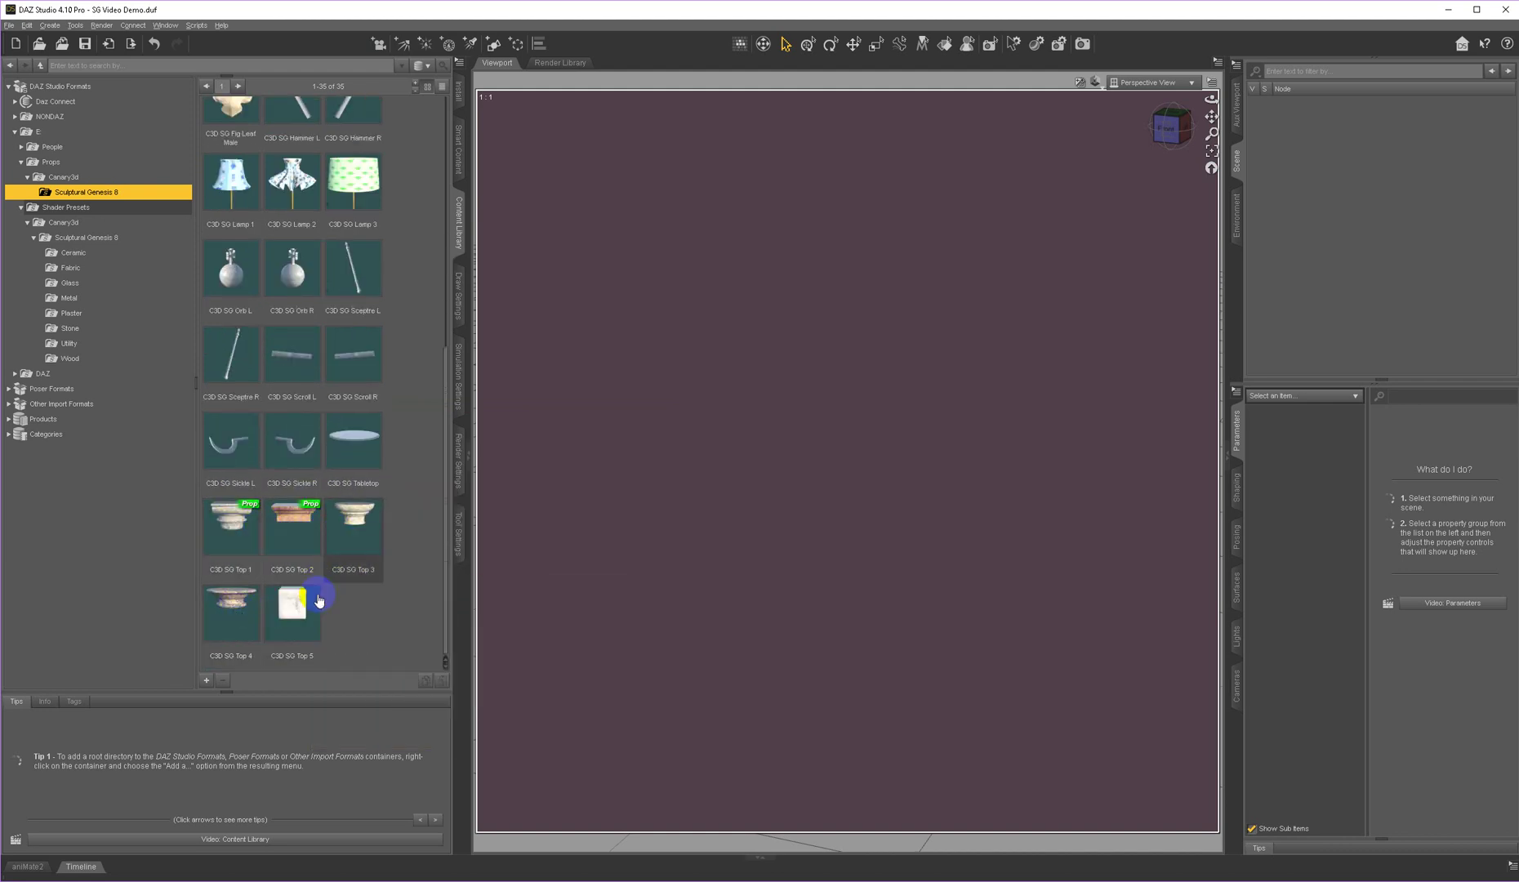
scroll(339, 531, "up", 7)
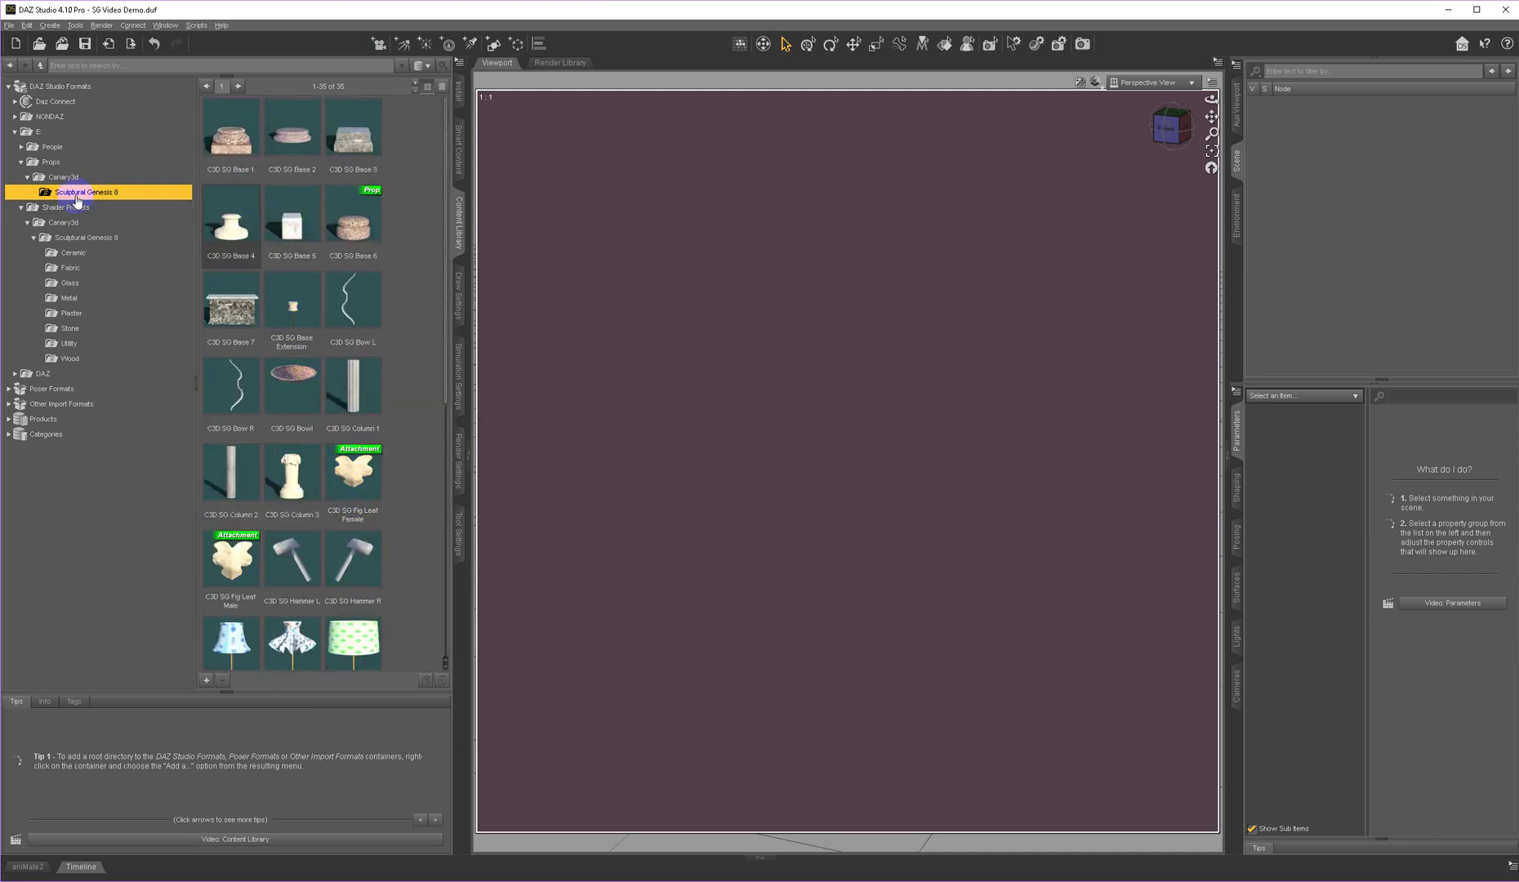
- Collapse Props and Shader Presets and open People > Genesis 8 Female's Sculptural Genesis 8 characters
left_click(21, 147)
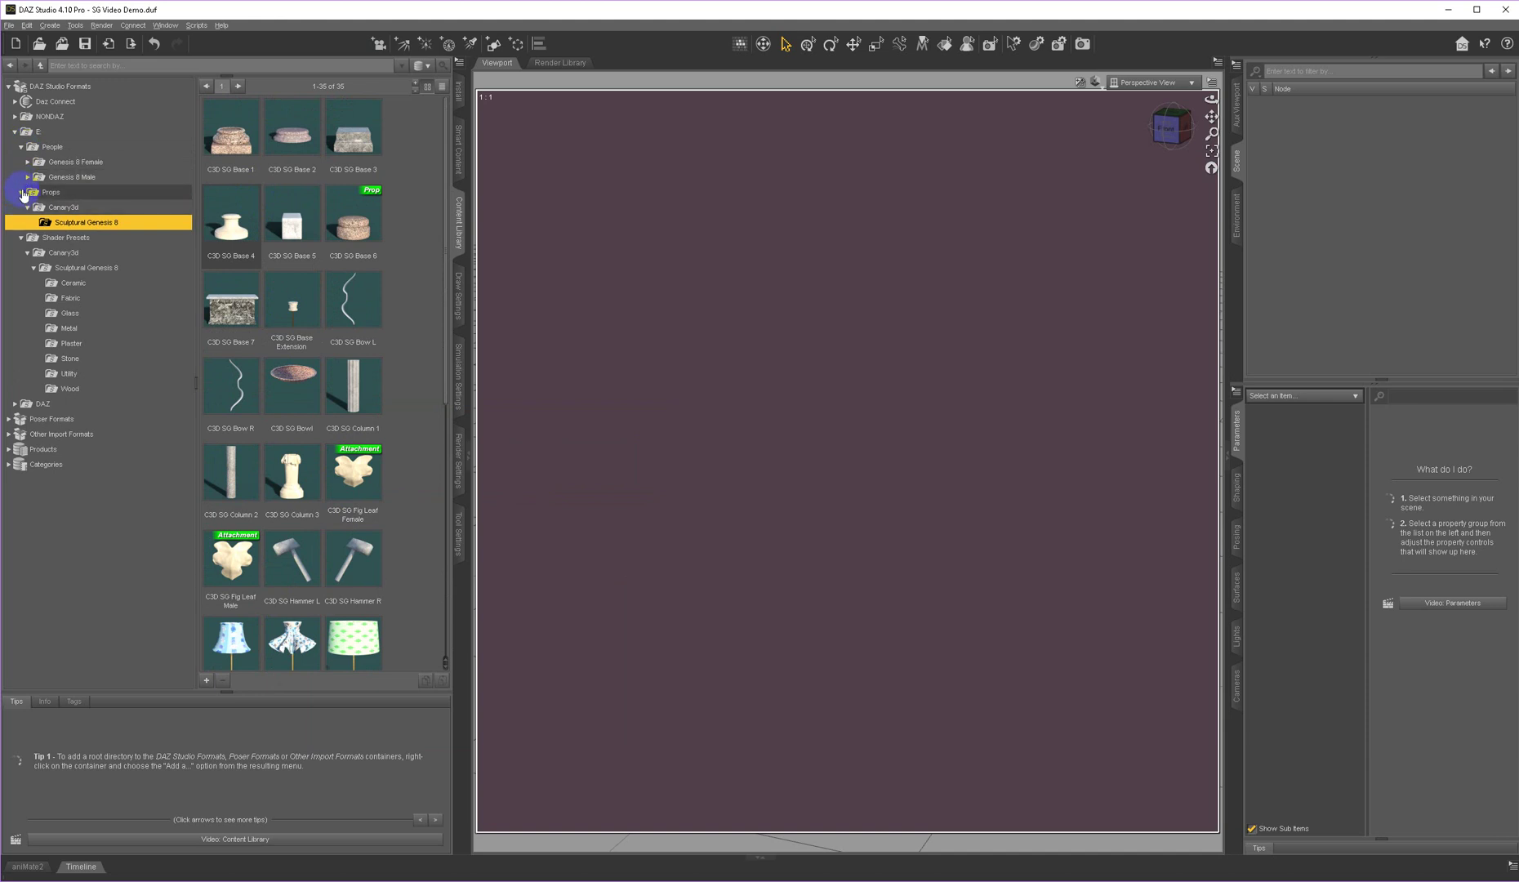
left_click(21, 192)
left_click(22, 209)
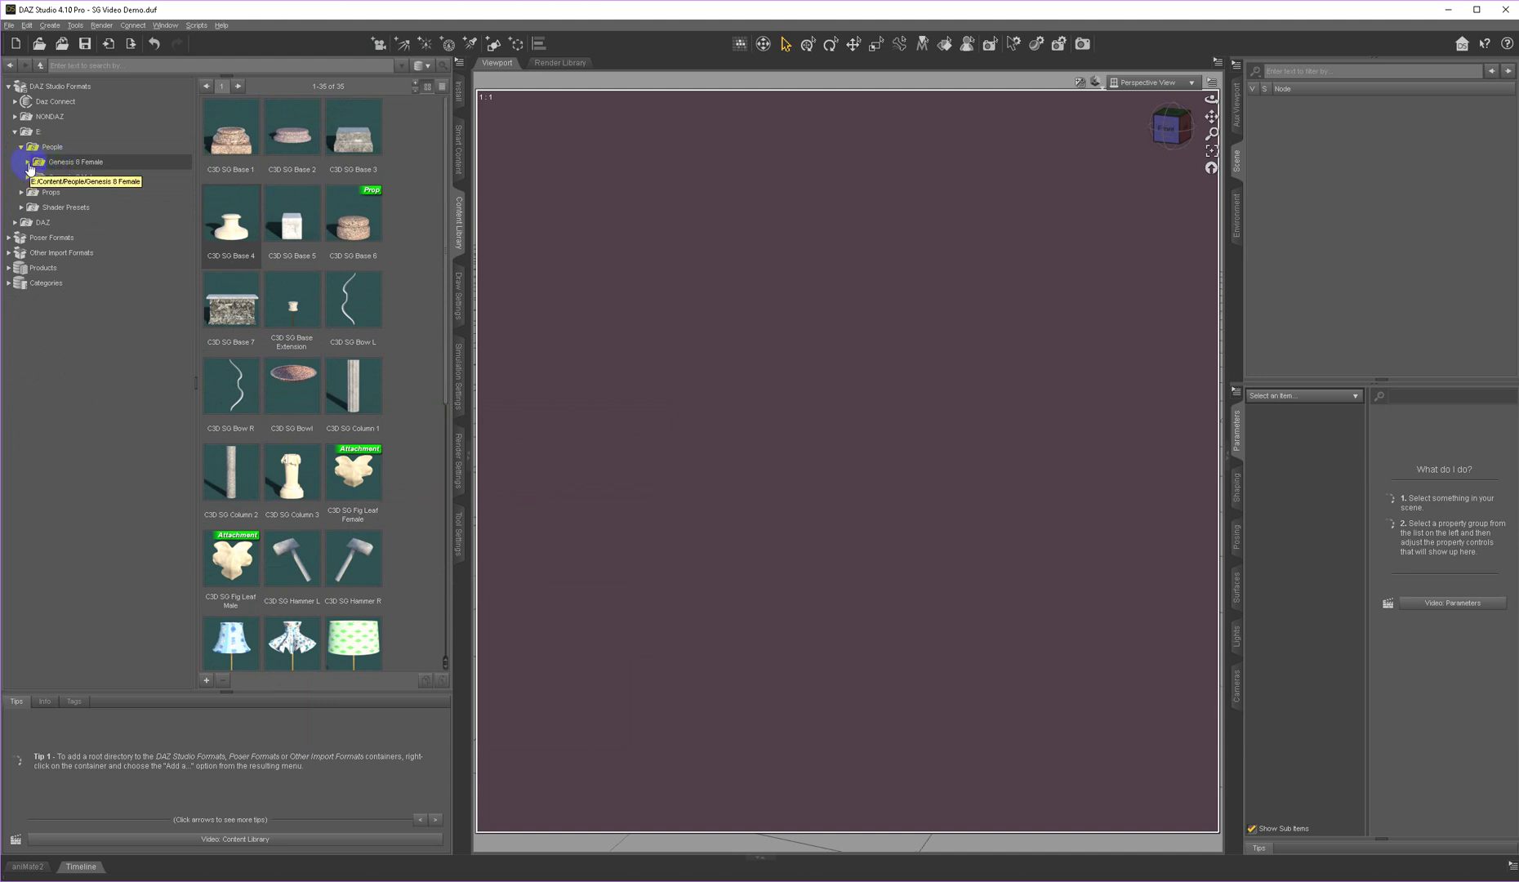
left_click(27, 163)
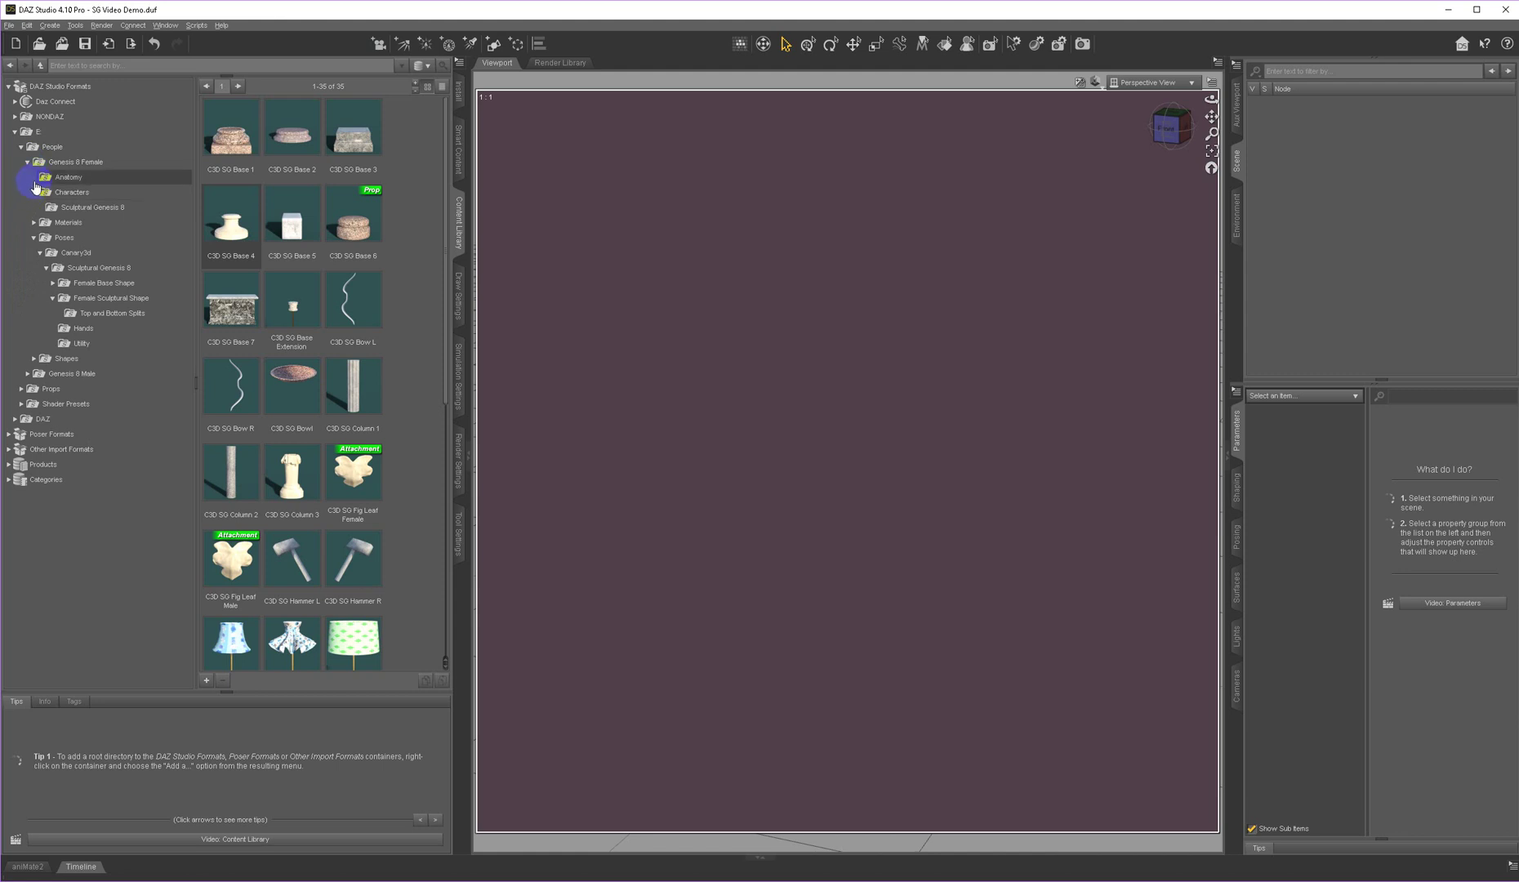
left_click(55, 181)
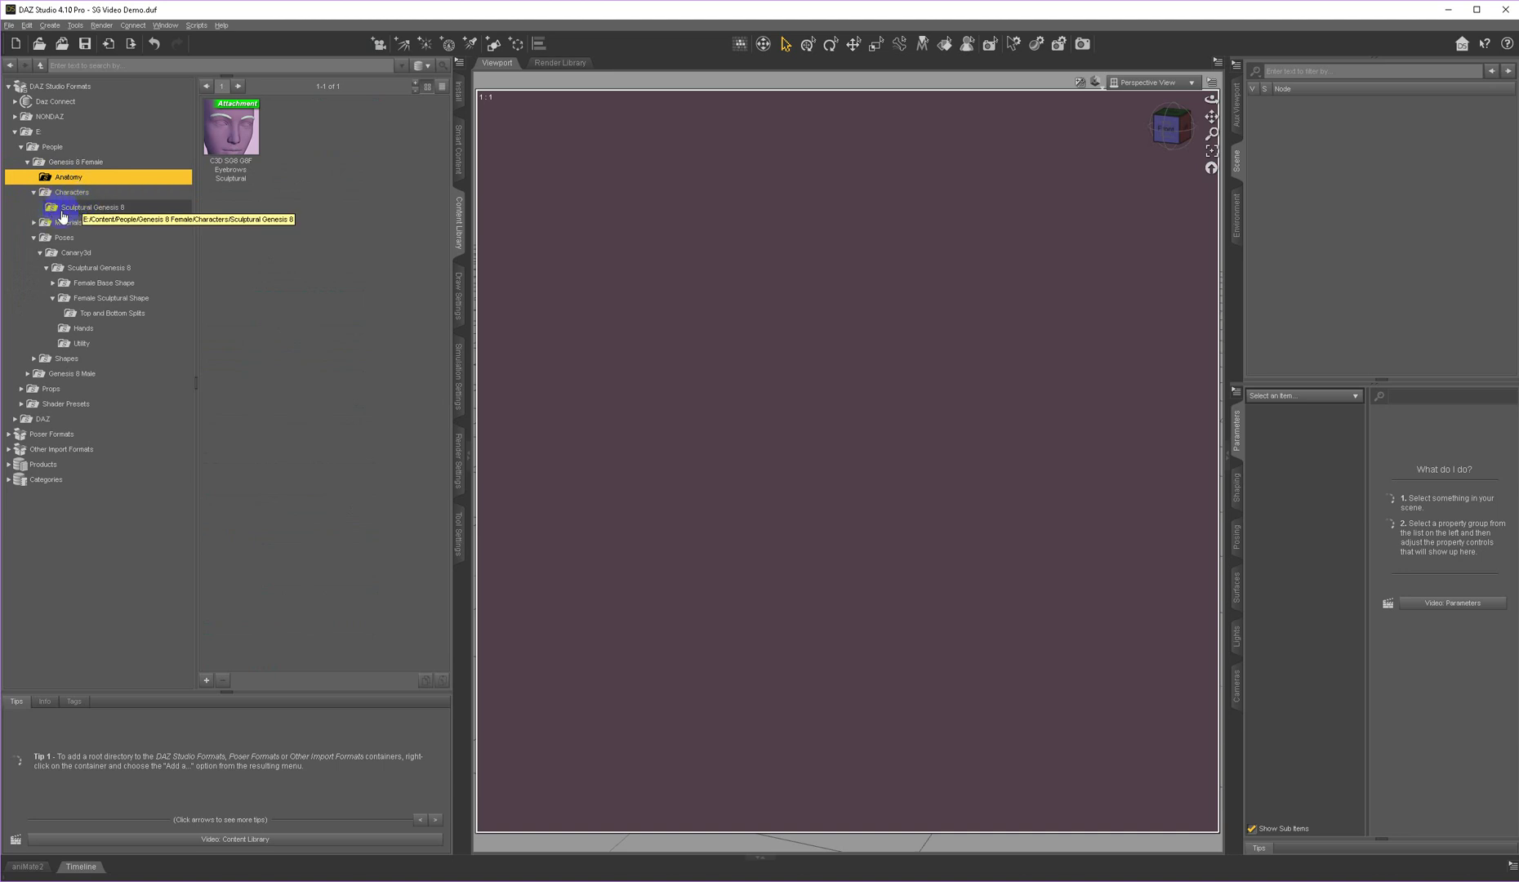
left_click(83, 209)
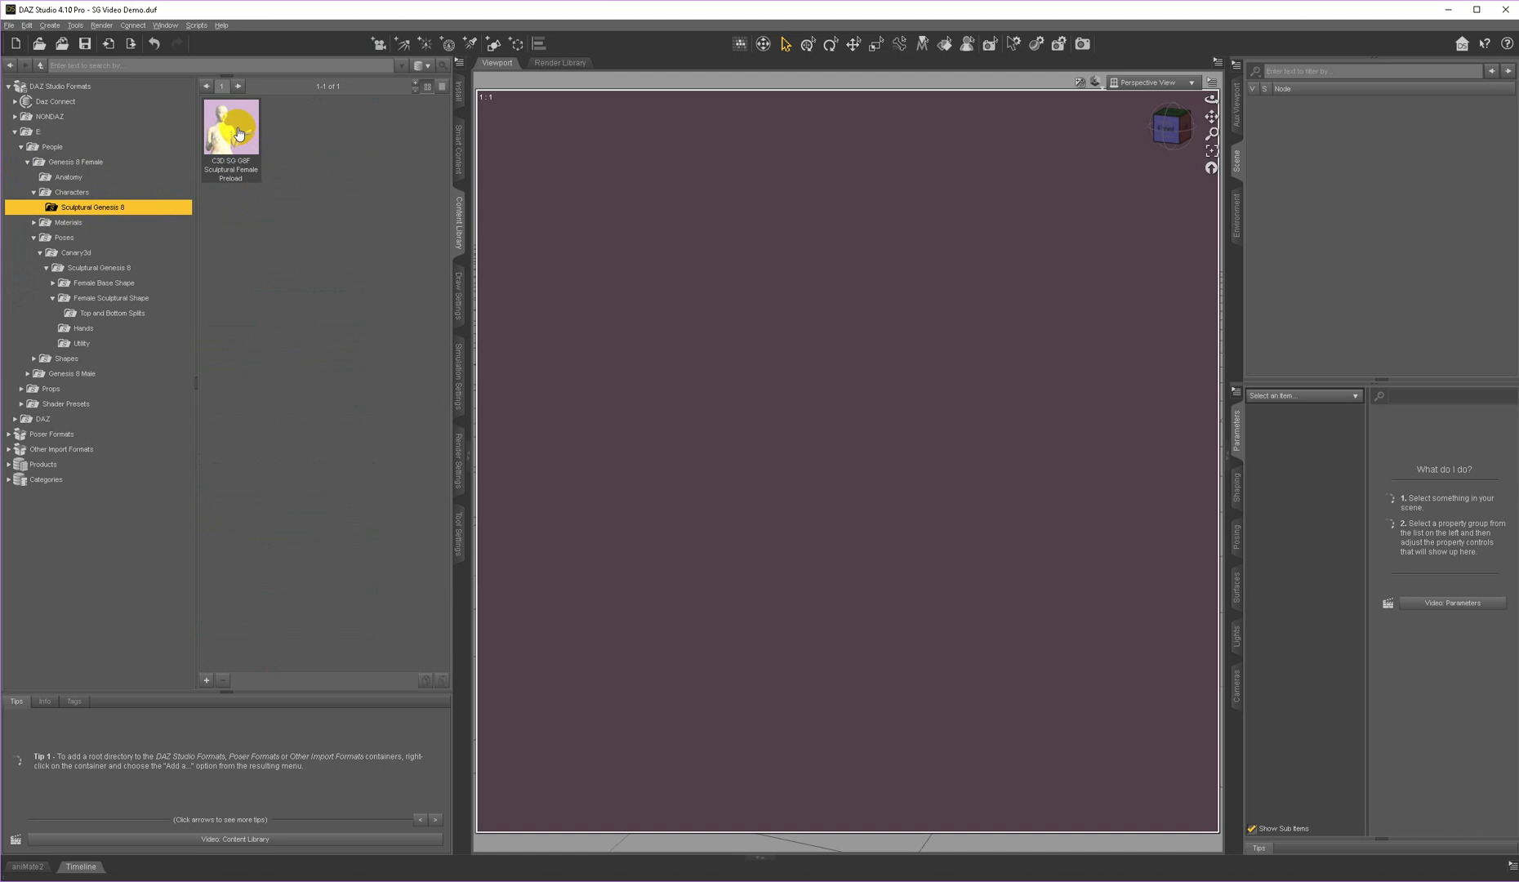
- Load the C3D SG G8F Sculptural Female Preload into the scene
double_click(237, 133)
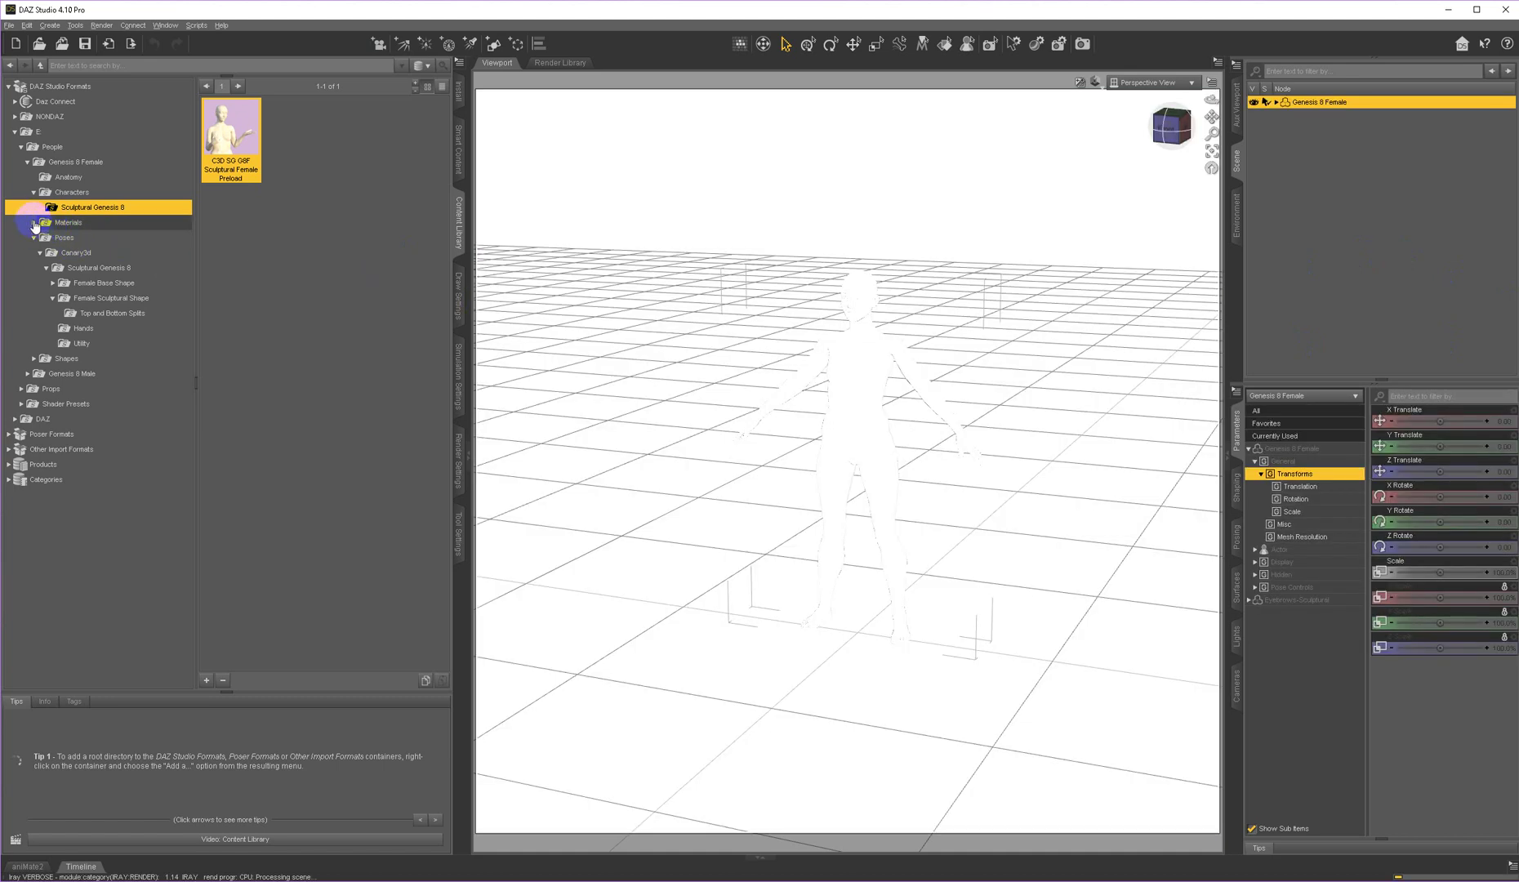
- Open Materials > Sculptural Genesis 8 and apply the C3D SG G8F Plaster preset to the figure
left_click(33, 222)
left_click(65, 225)
left_click(71, 238)
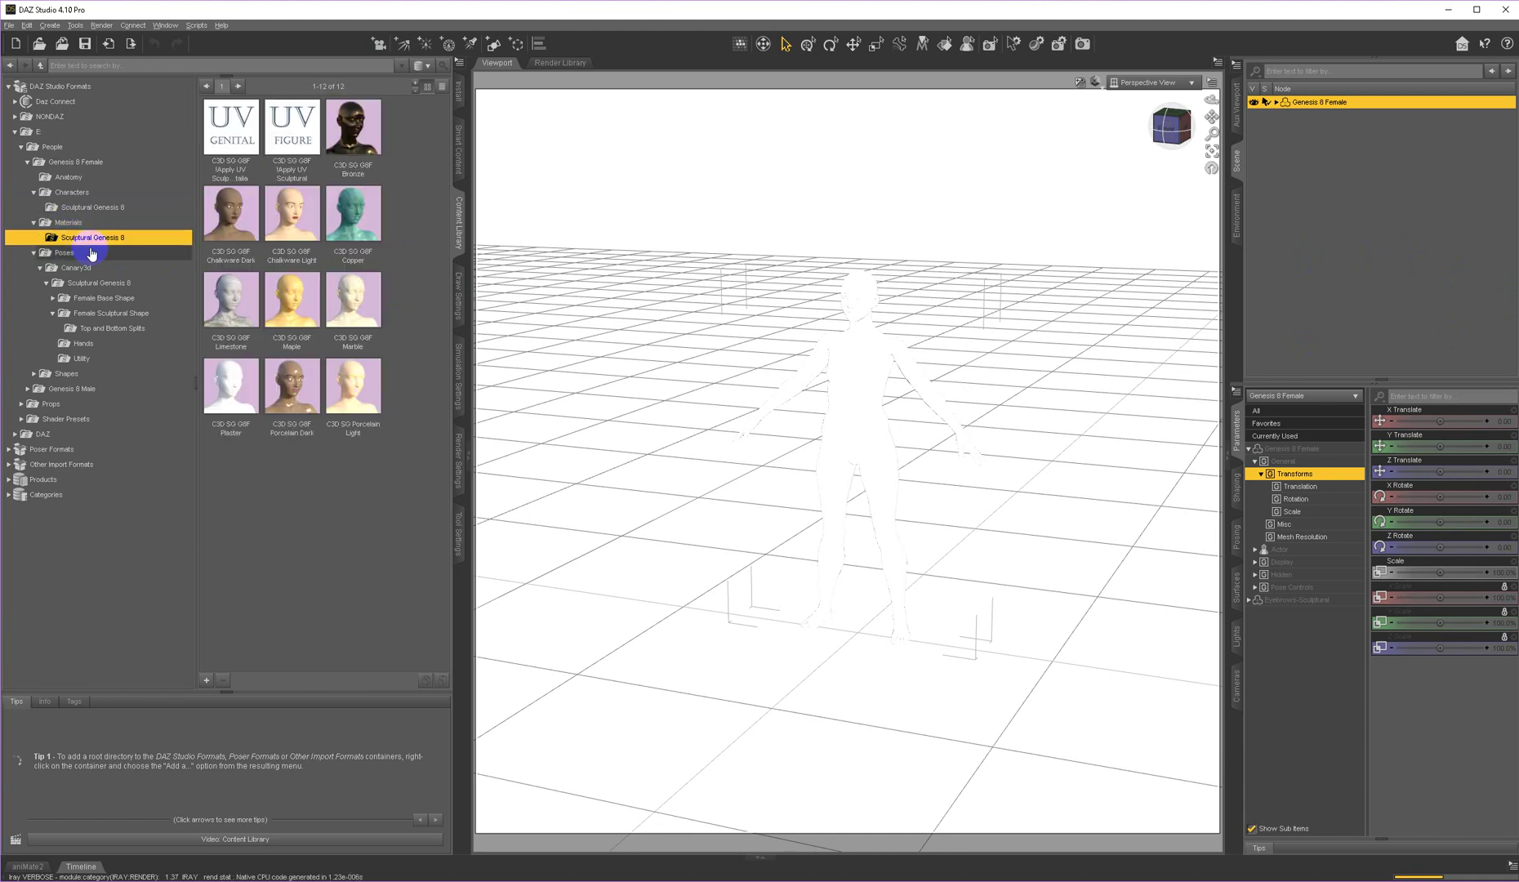
left_click(365, 148)
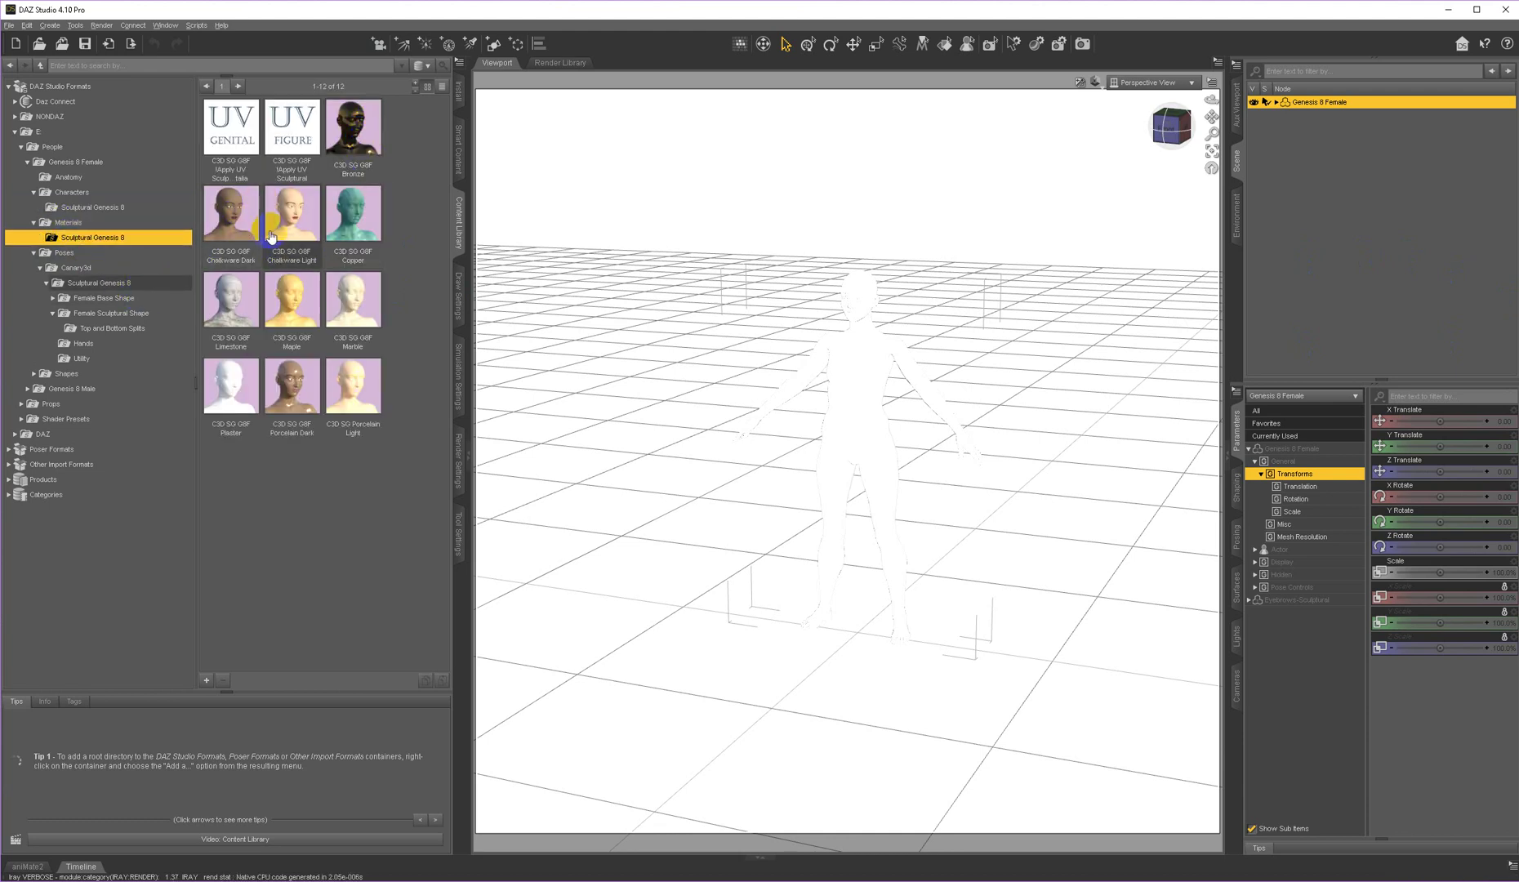
left_click(221, 406)
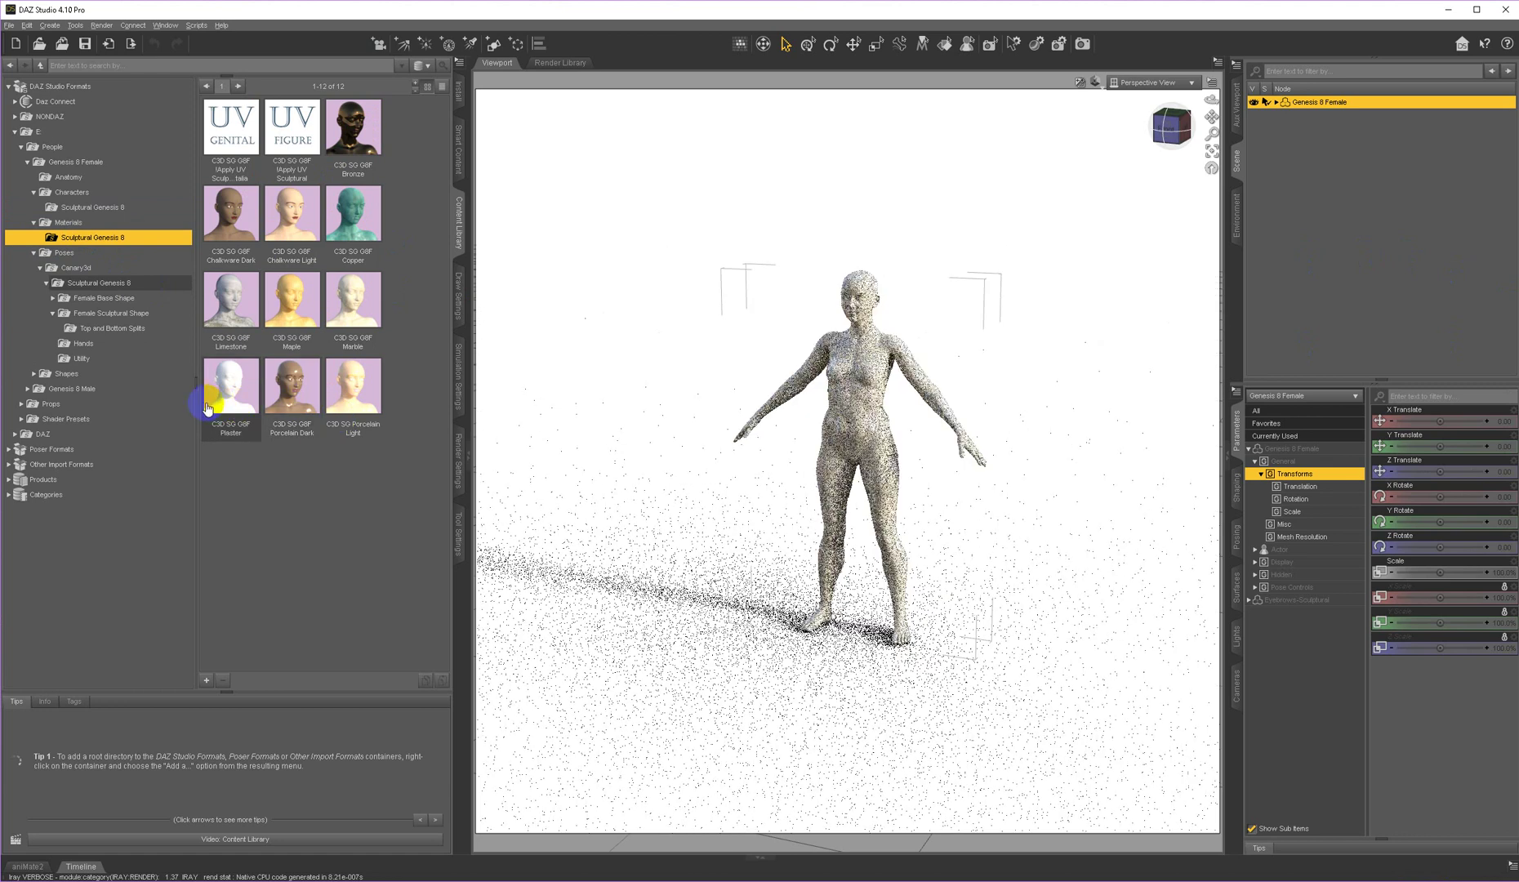
- Drag the UV Genital preset onto the figure to apply the sculptural genital UVs
mouse_move(207, 408)
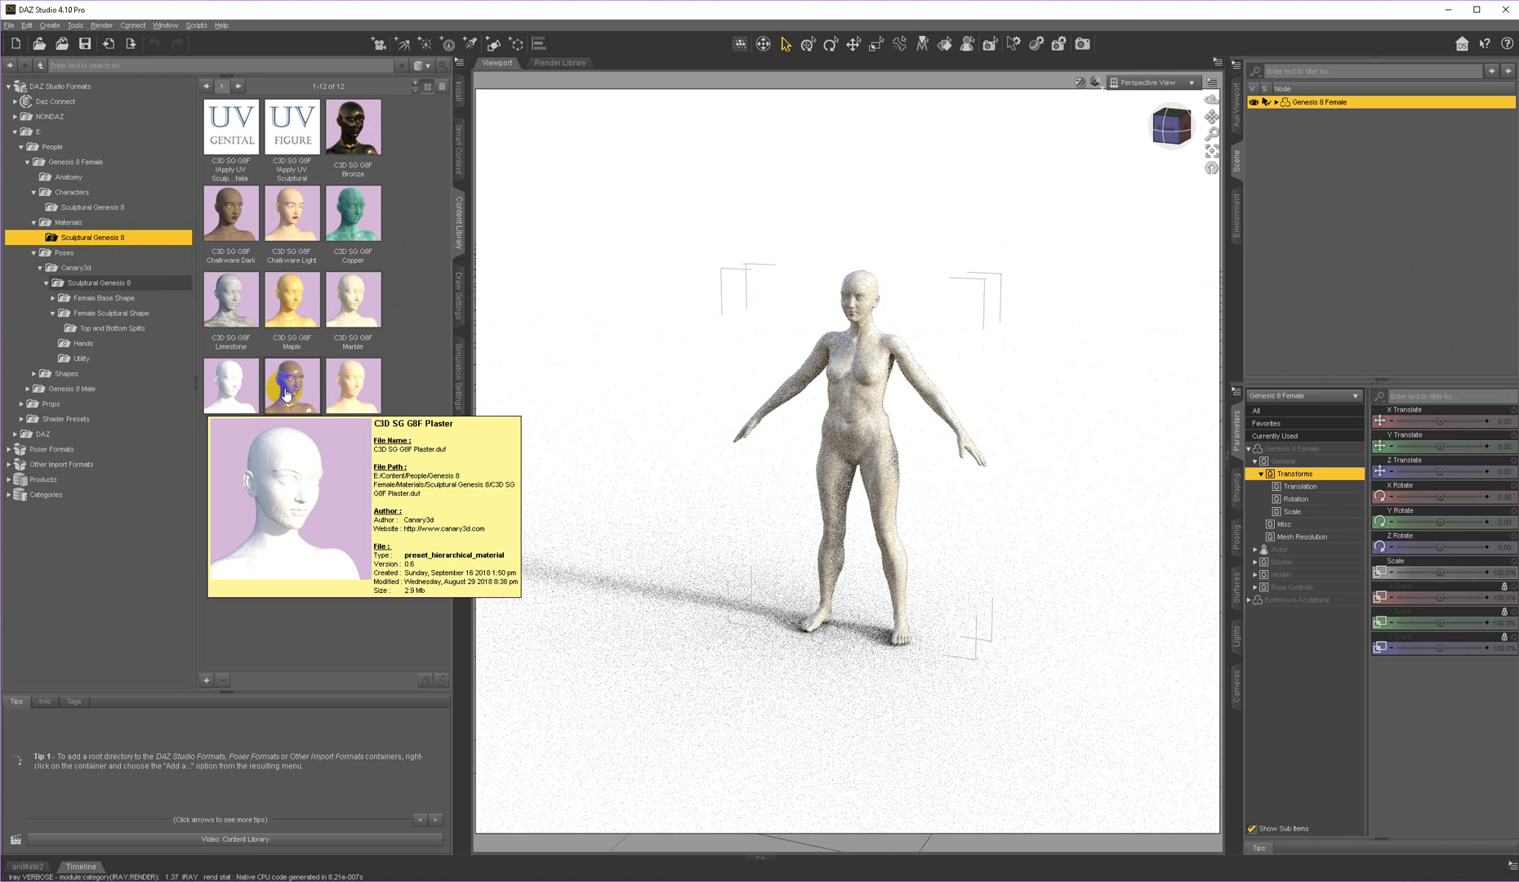
mouse_move(294, 391)
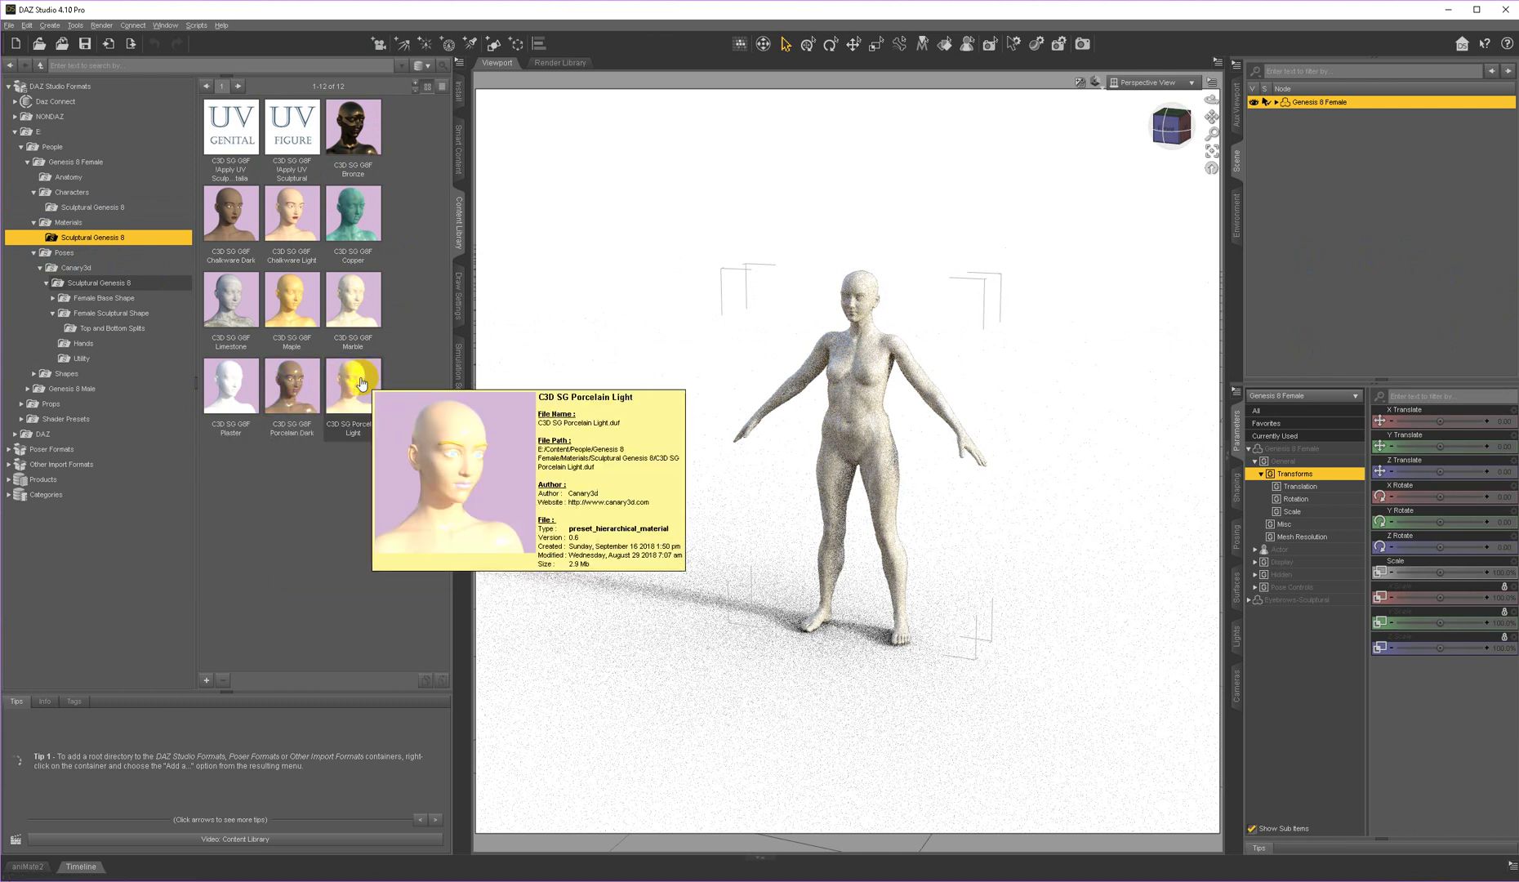
mouse_move(344, 303)
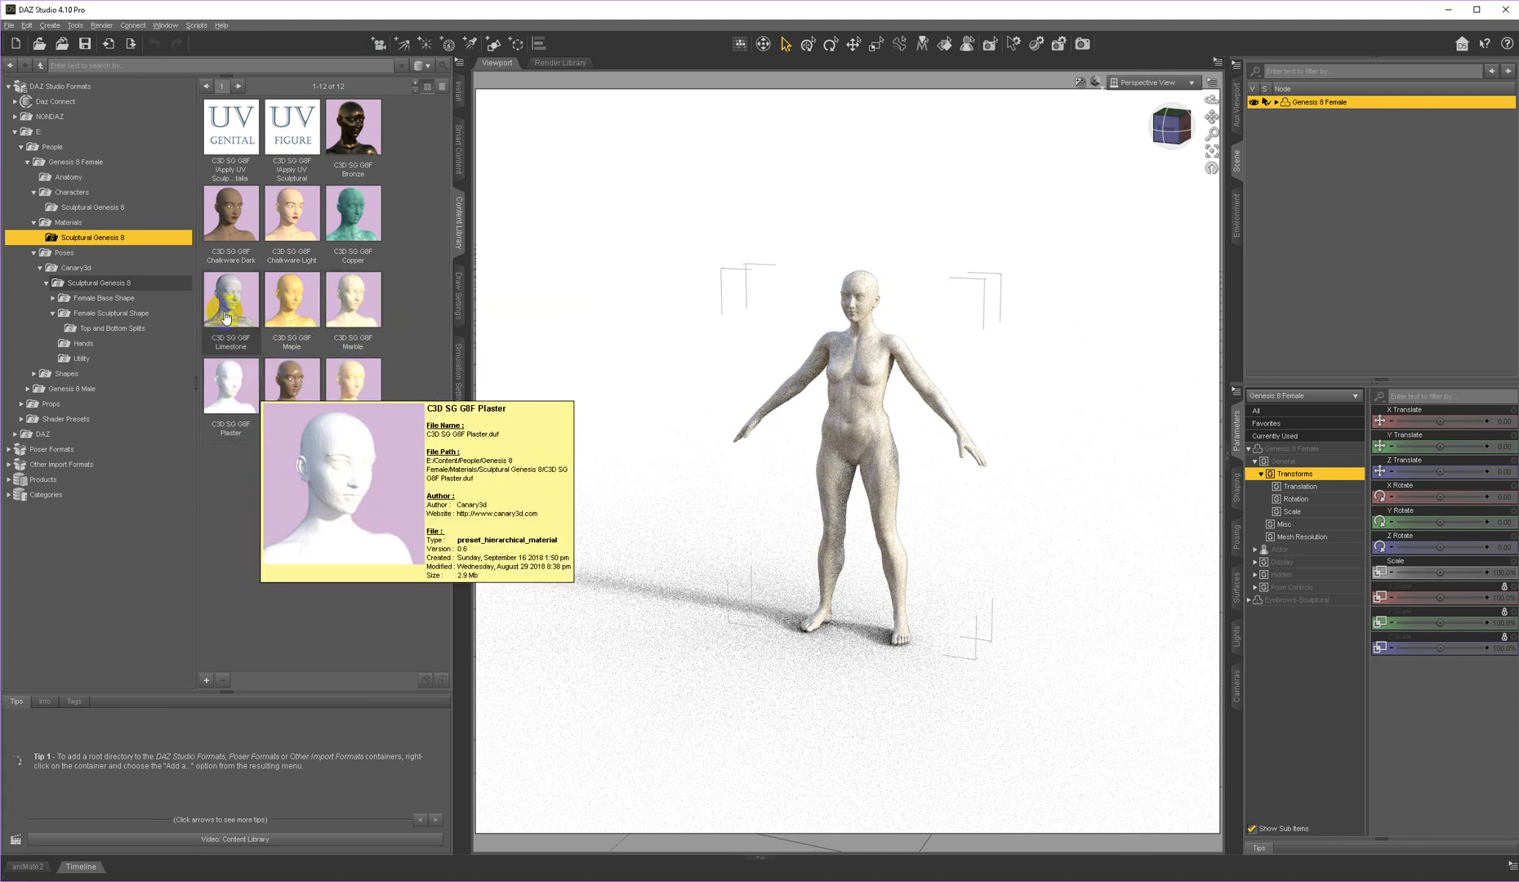
mouse_move(230, 226)
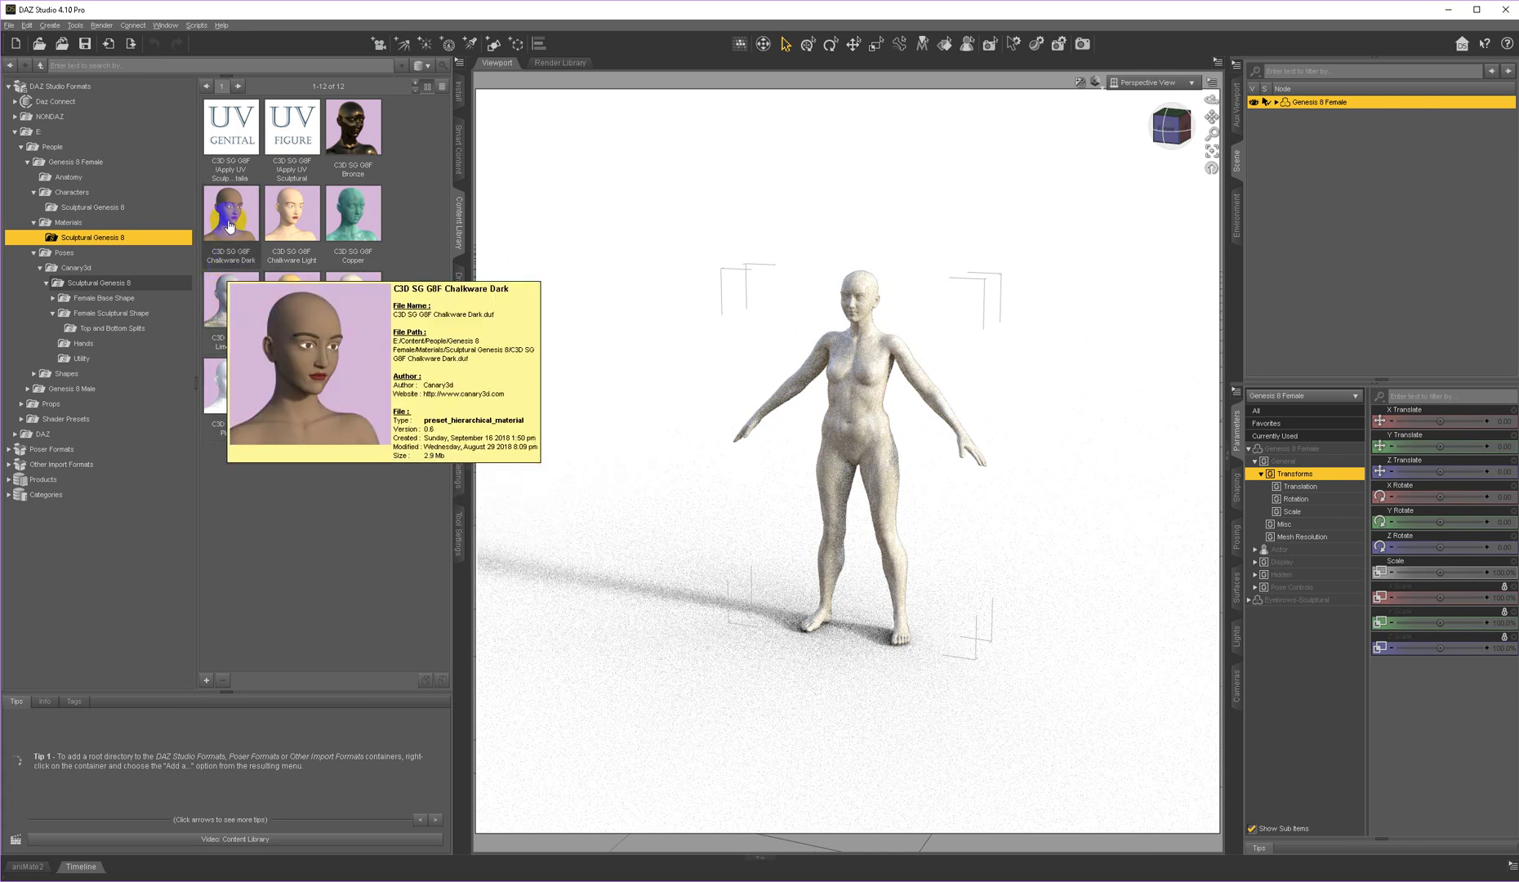
mouse_move(284, 225)
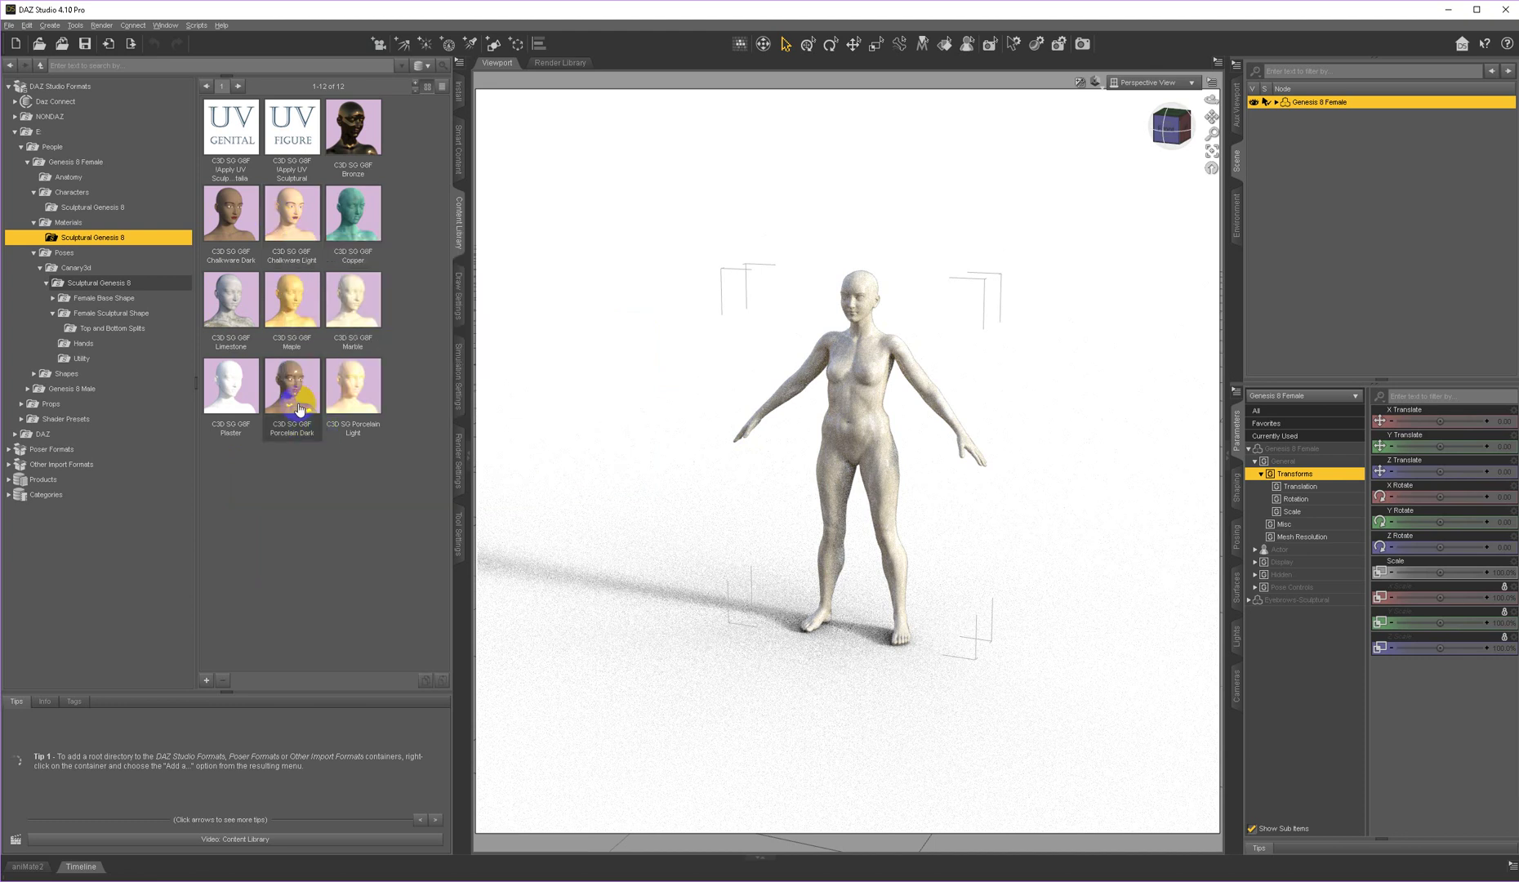
mouse_move(349, 399)
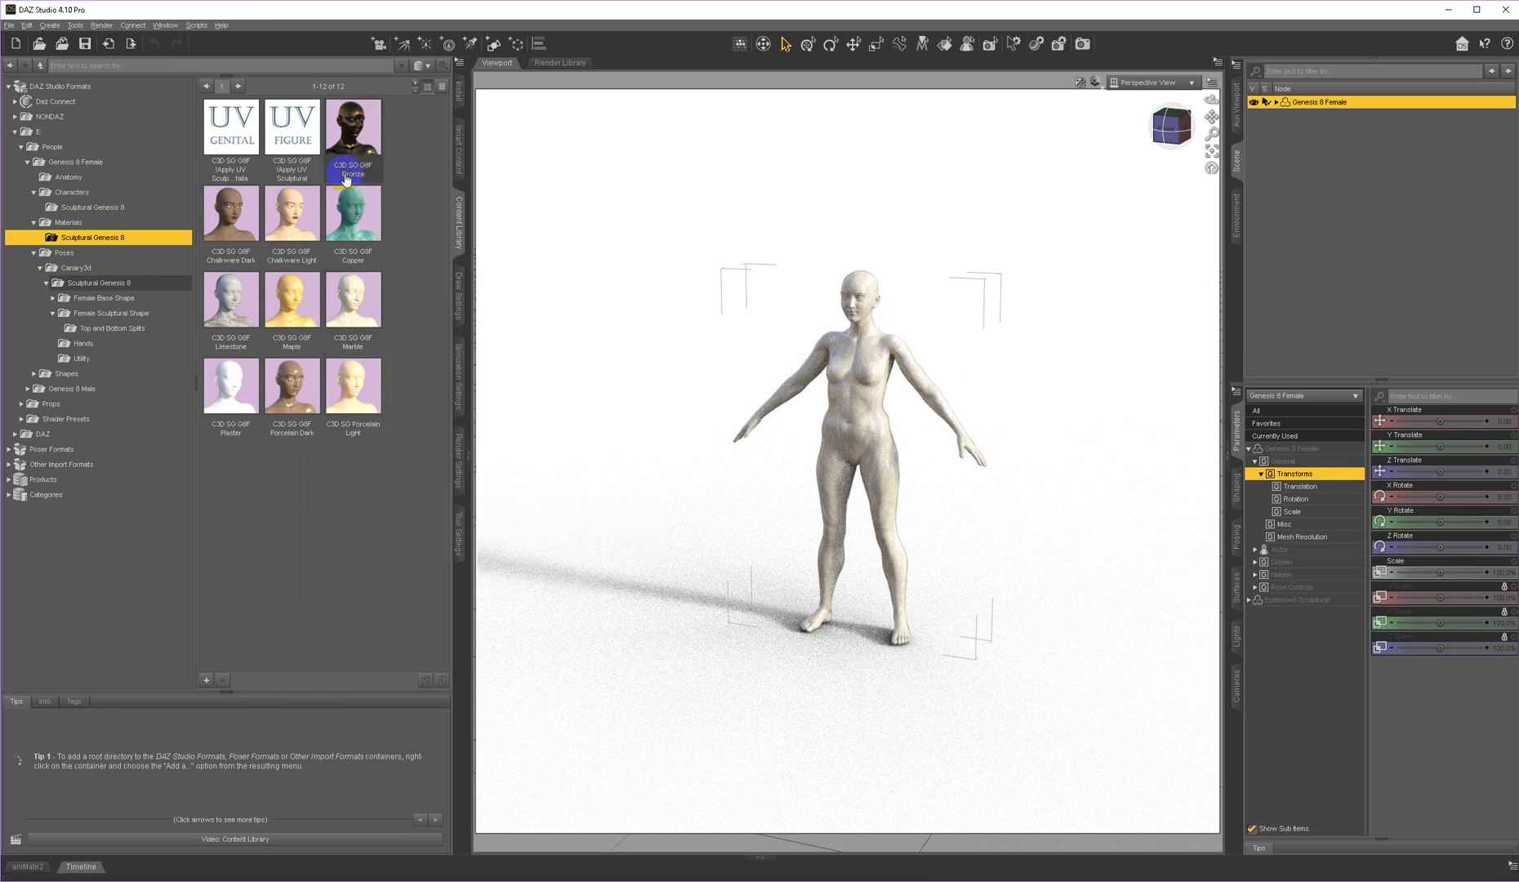
mouse_move(302, 135)
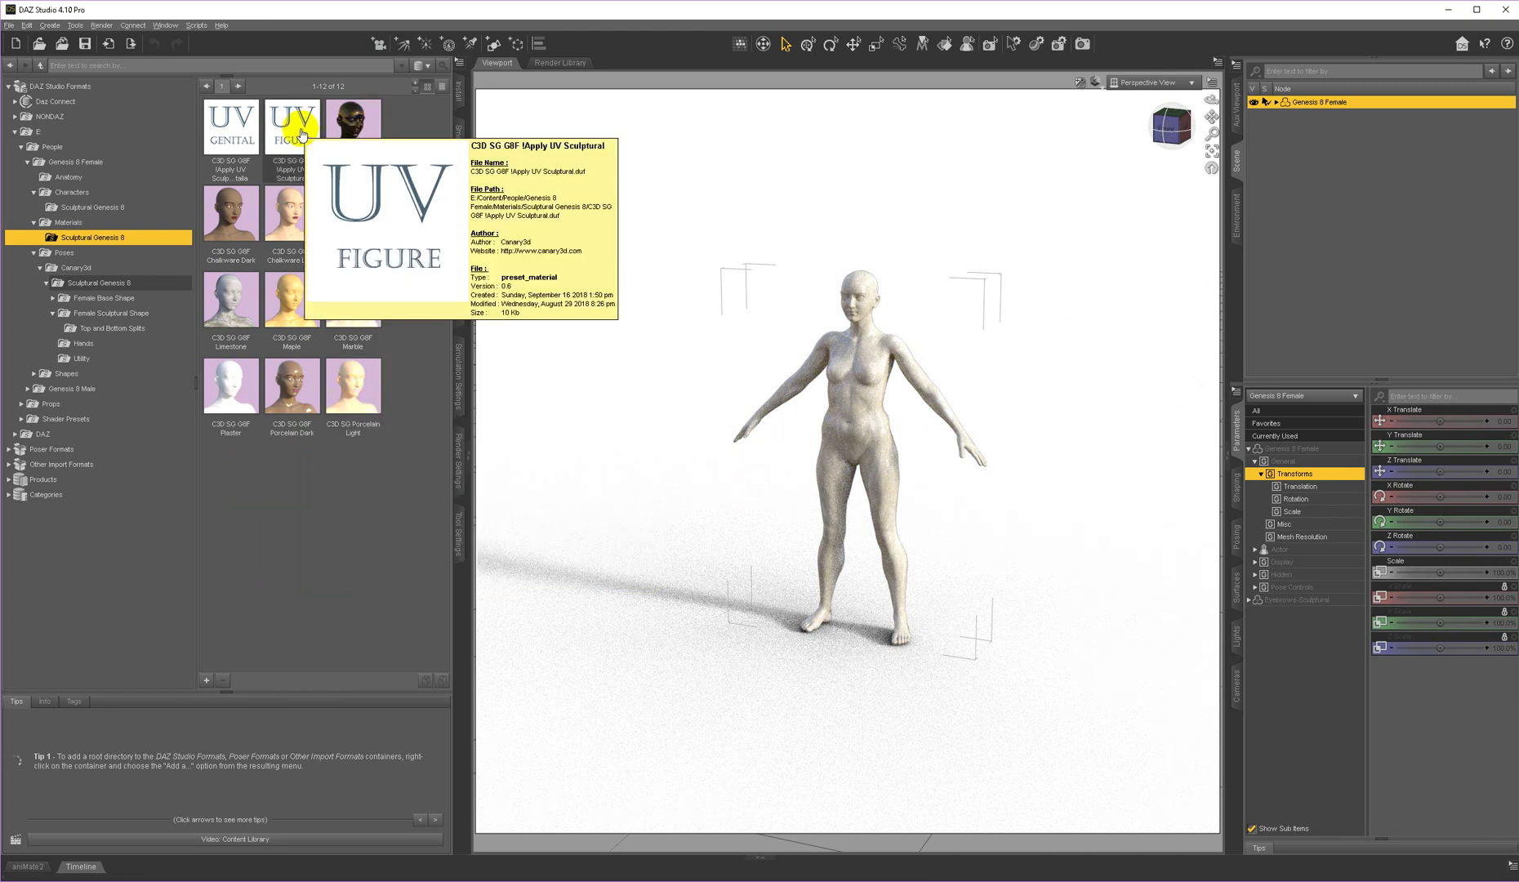
mouse_move(241, 133)
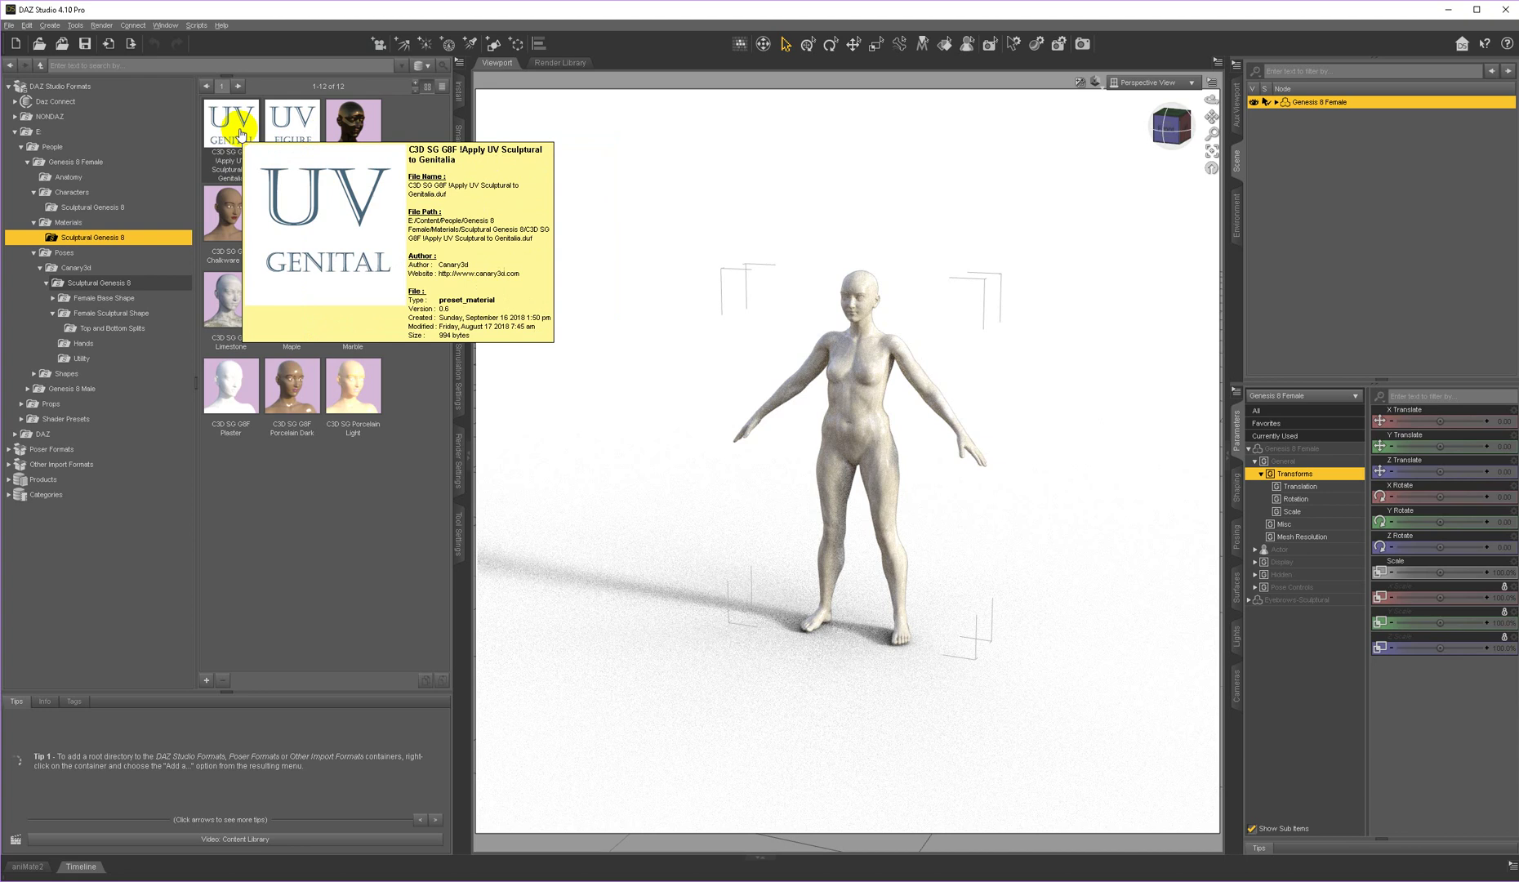
left_click_drag(241, 133, 393, 380)
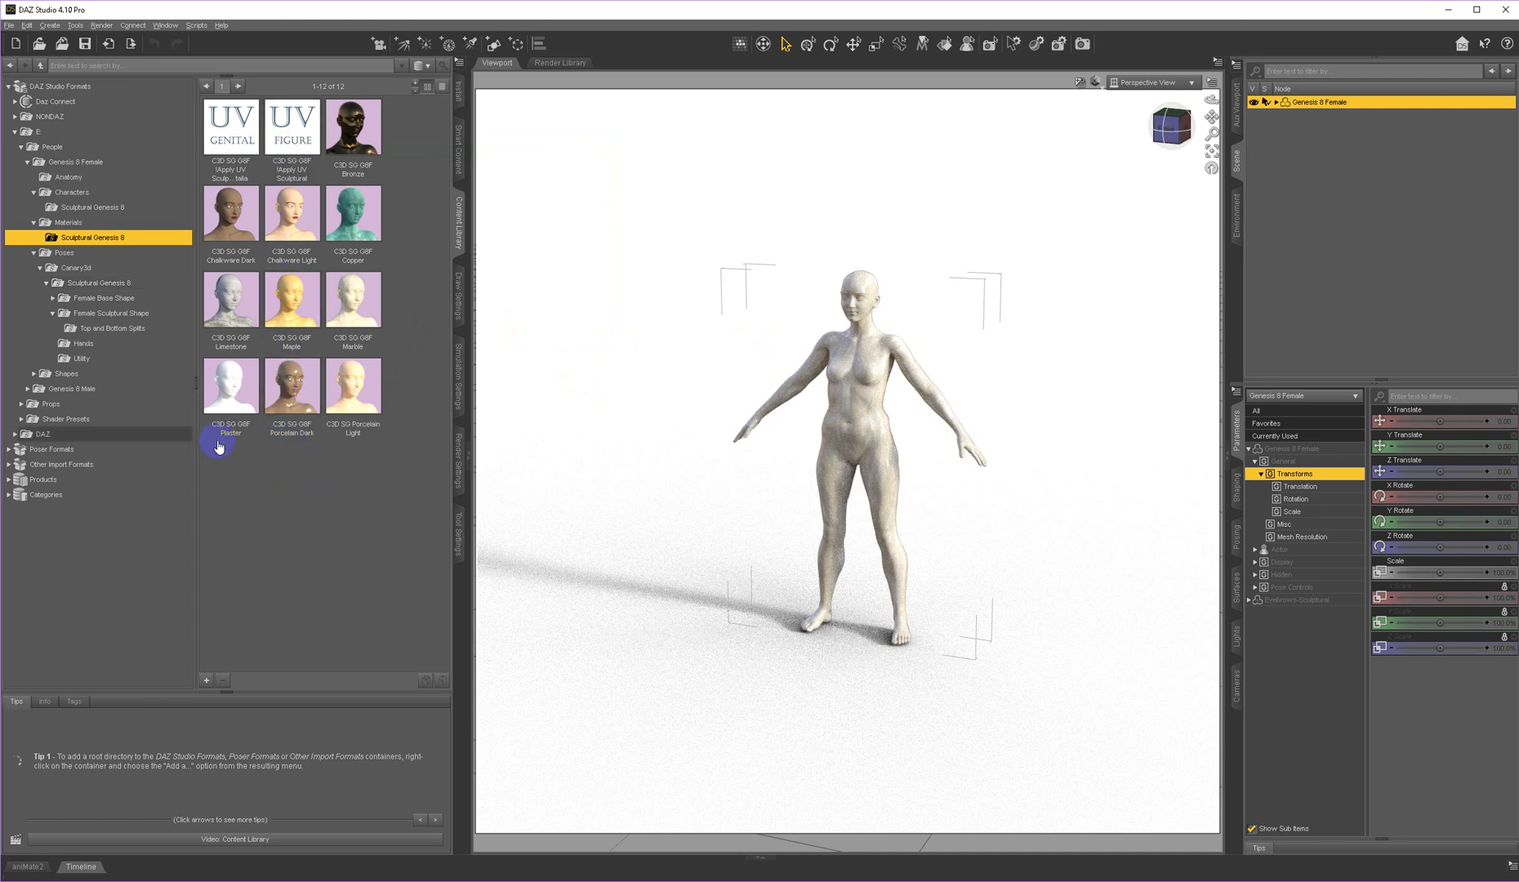
- Browse the Sculptural Shape, Base Shape and Top and Bottom Splits pose folders, ending at hand poses
left_click(57, 254)
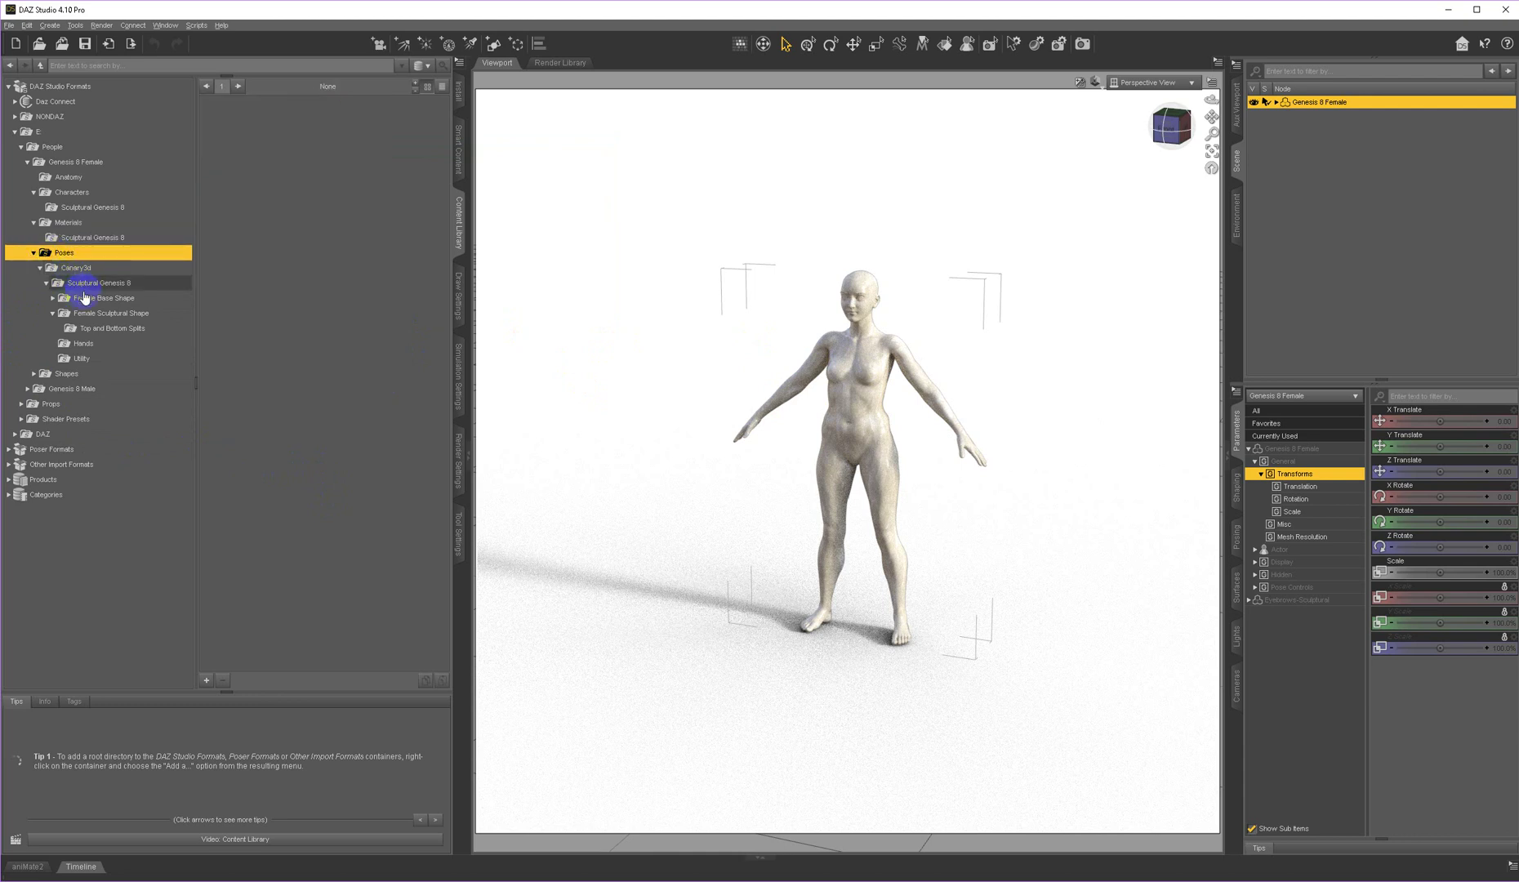
left_click(45, 283)
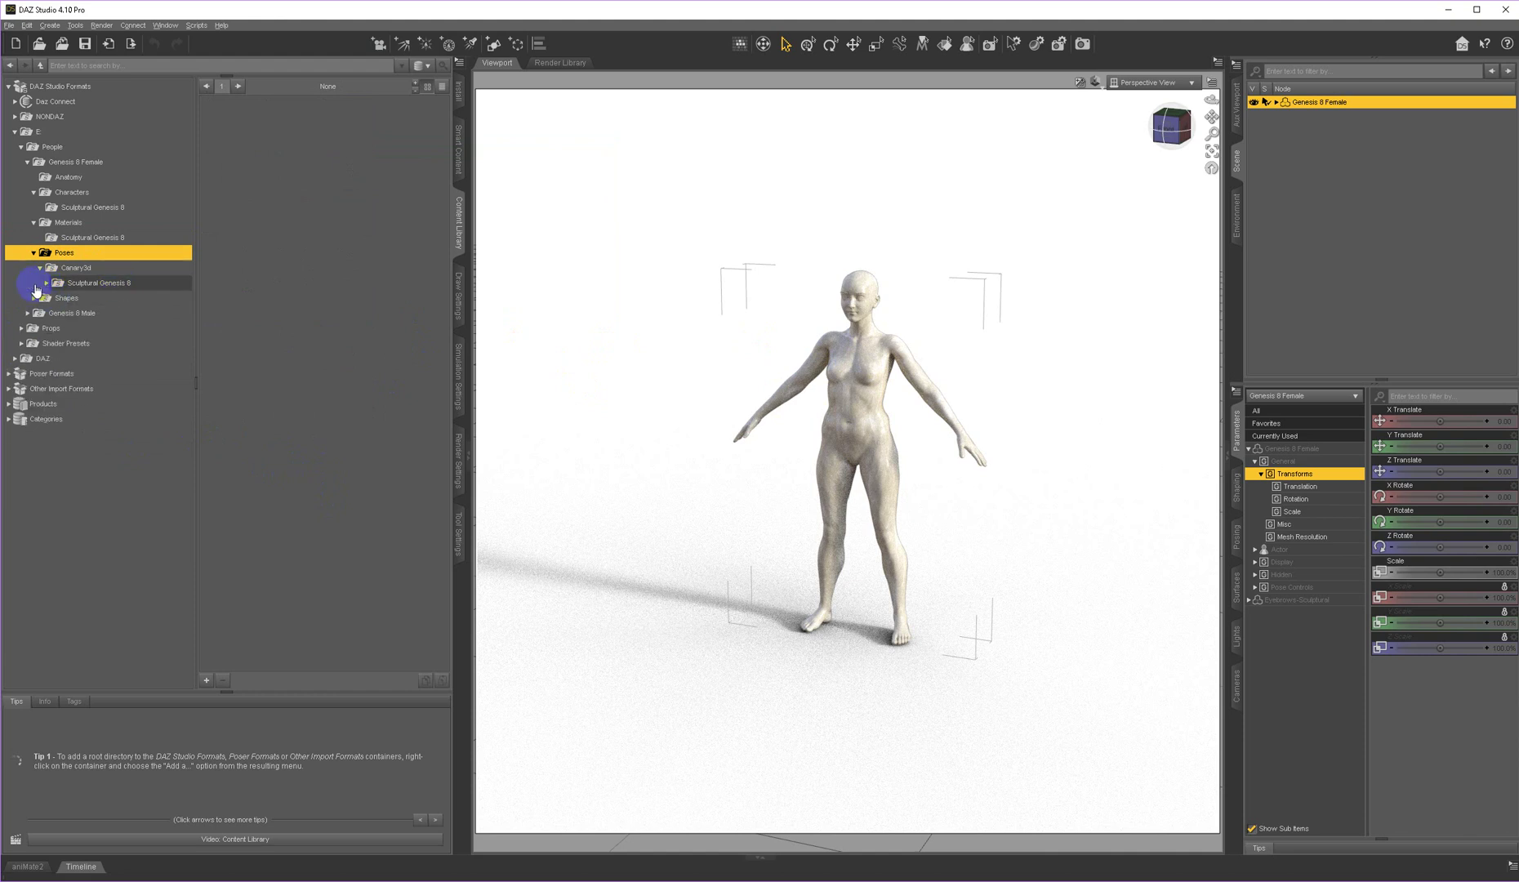
left_click(47, 283)
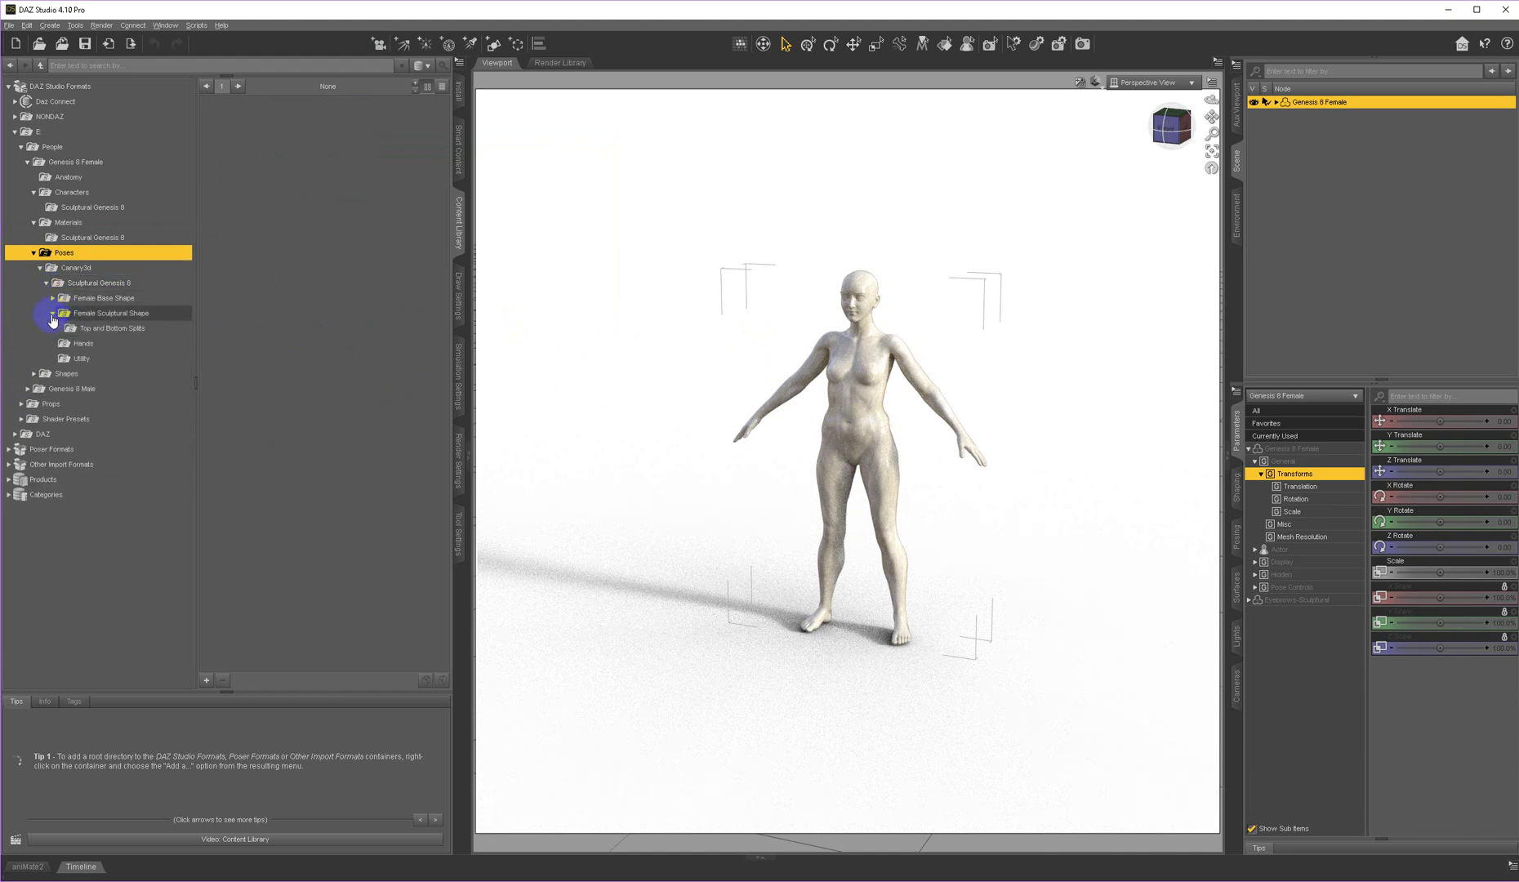
left_click(52, 316)
left_click(103, 315)
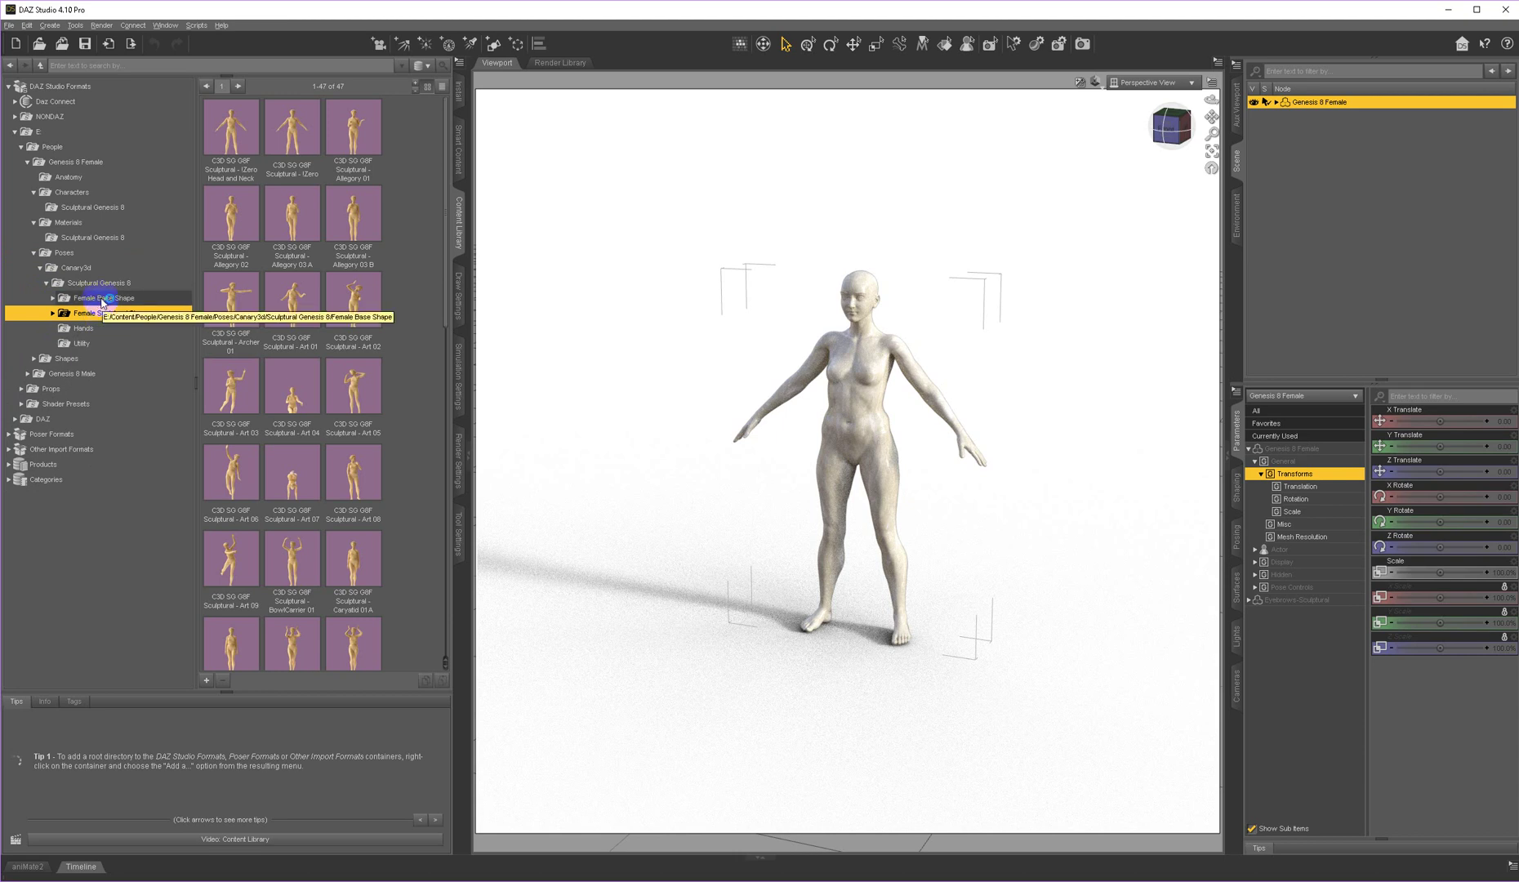
left_click(102, 299)
left_click(53, 313)
left_click(90, 329)
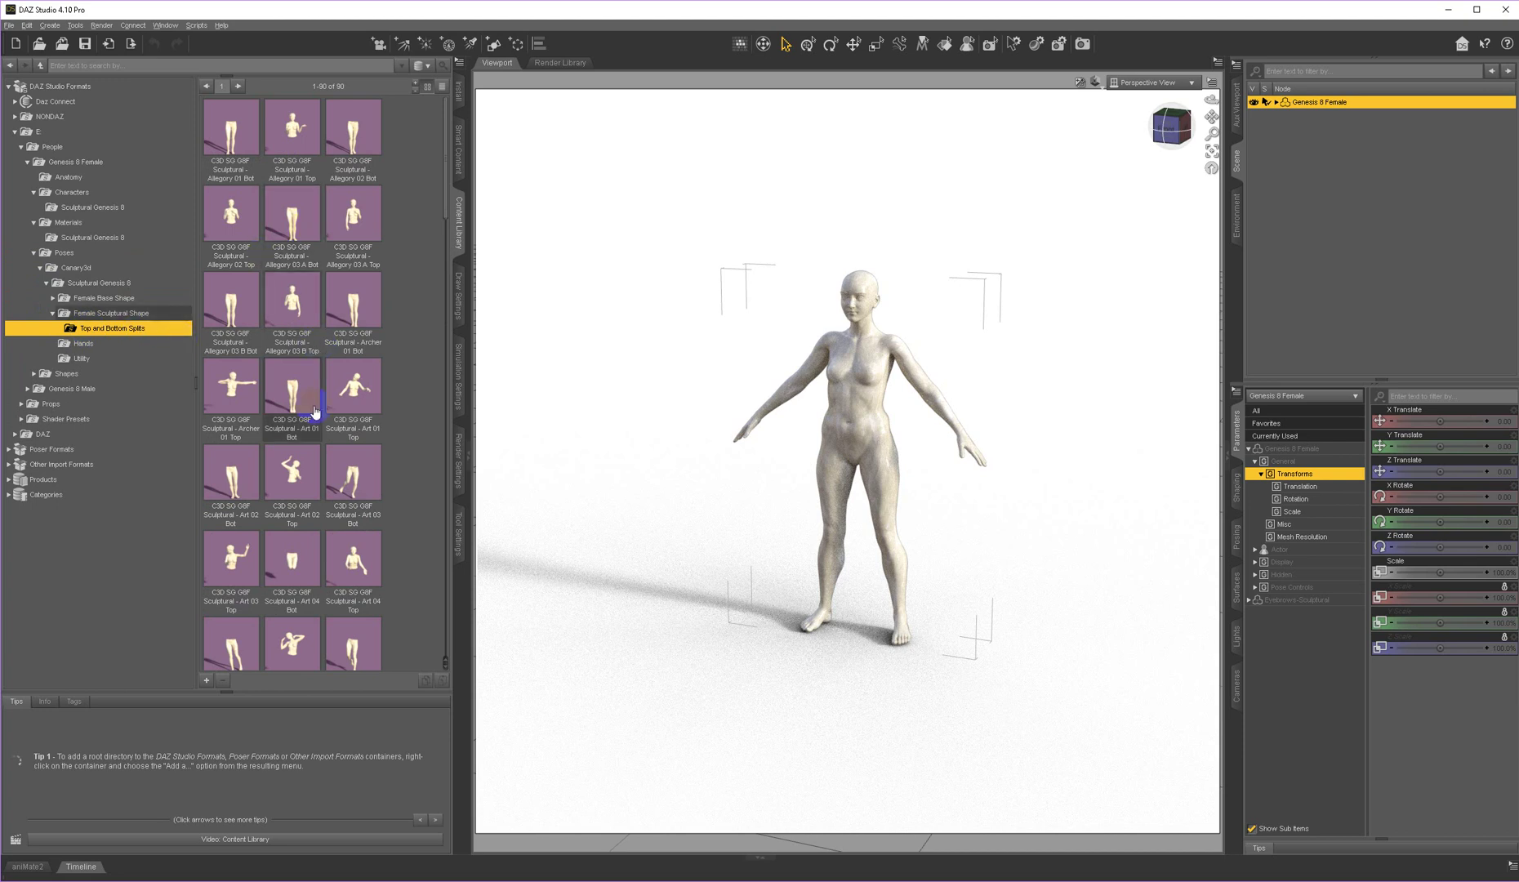
left_click(52, 314)
left_click(74, 330)
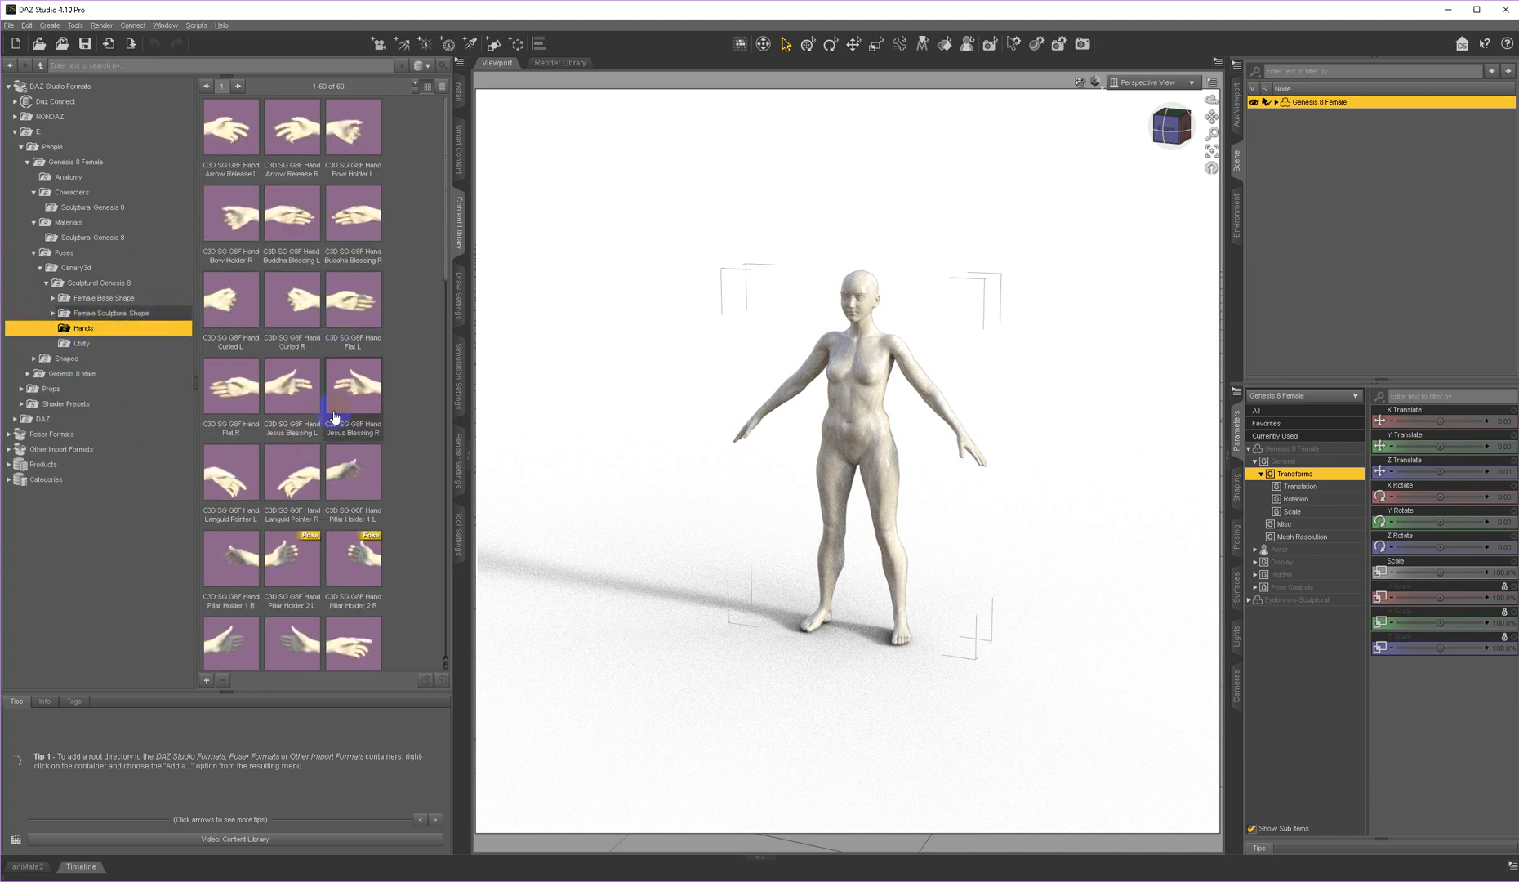
left_click(90, 346)
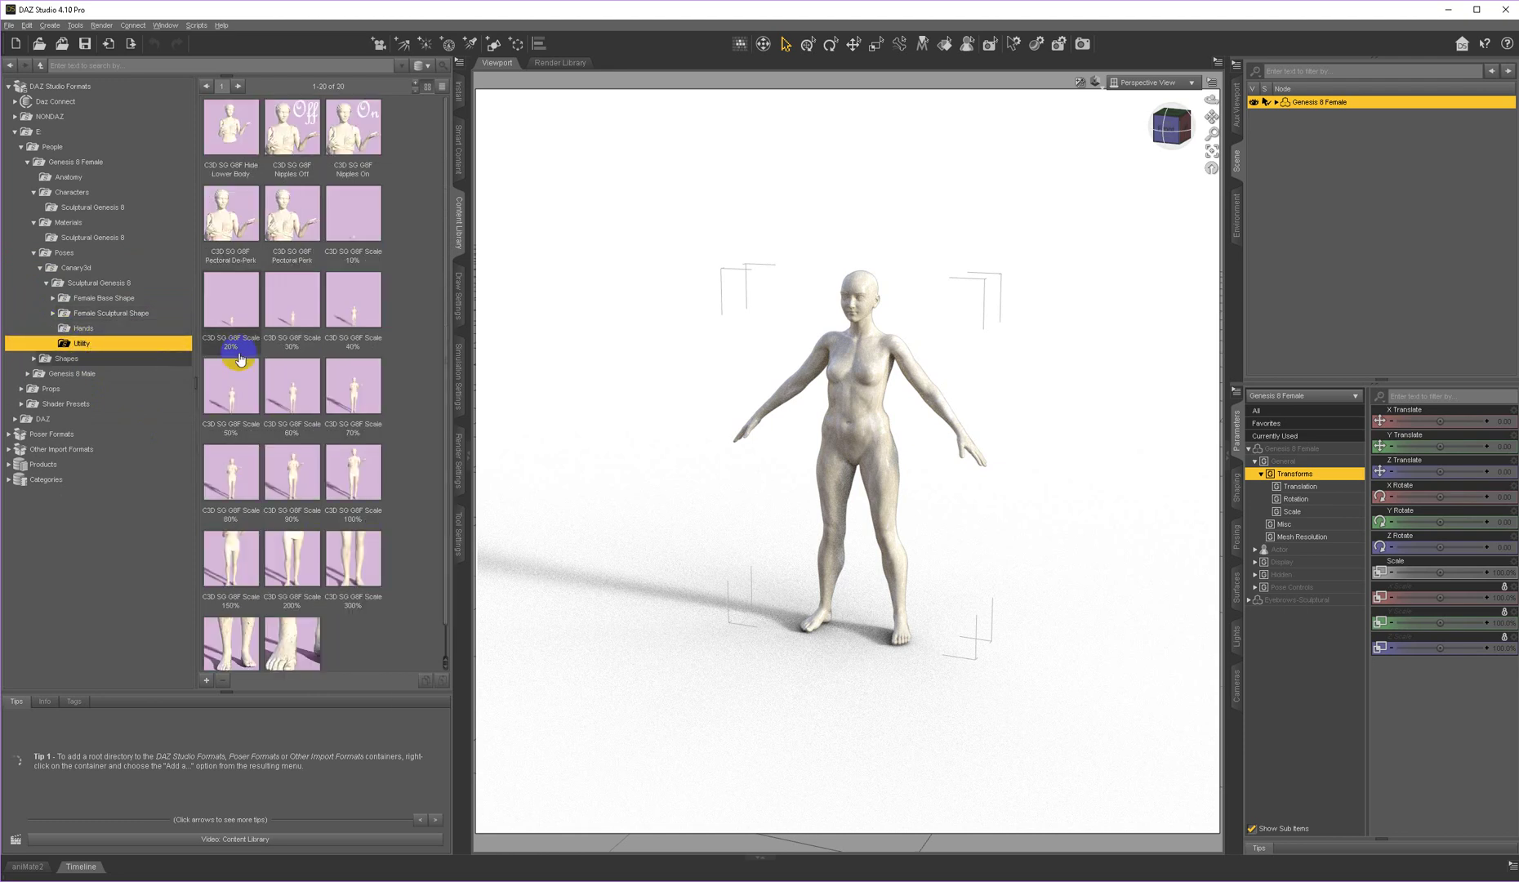
double_click(250, 159)
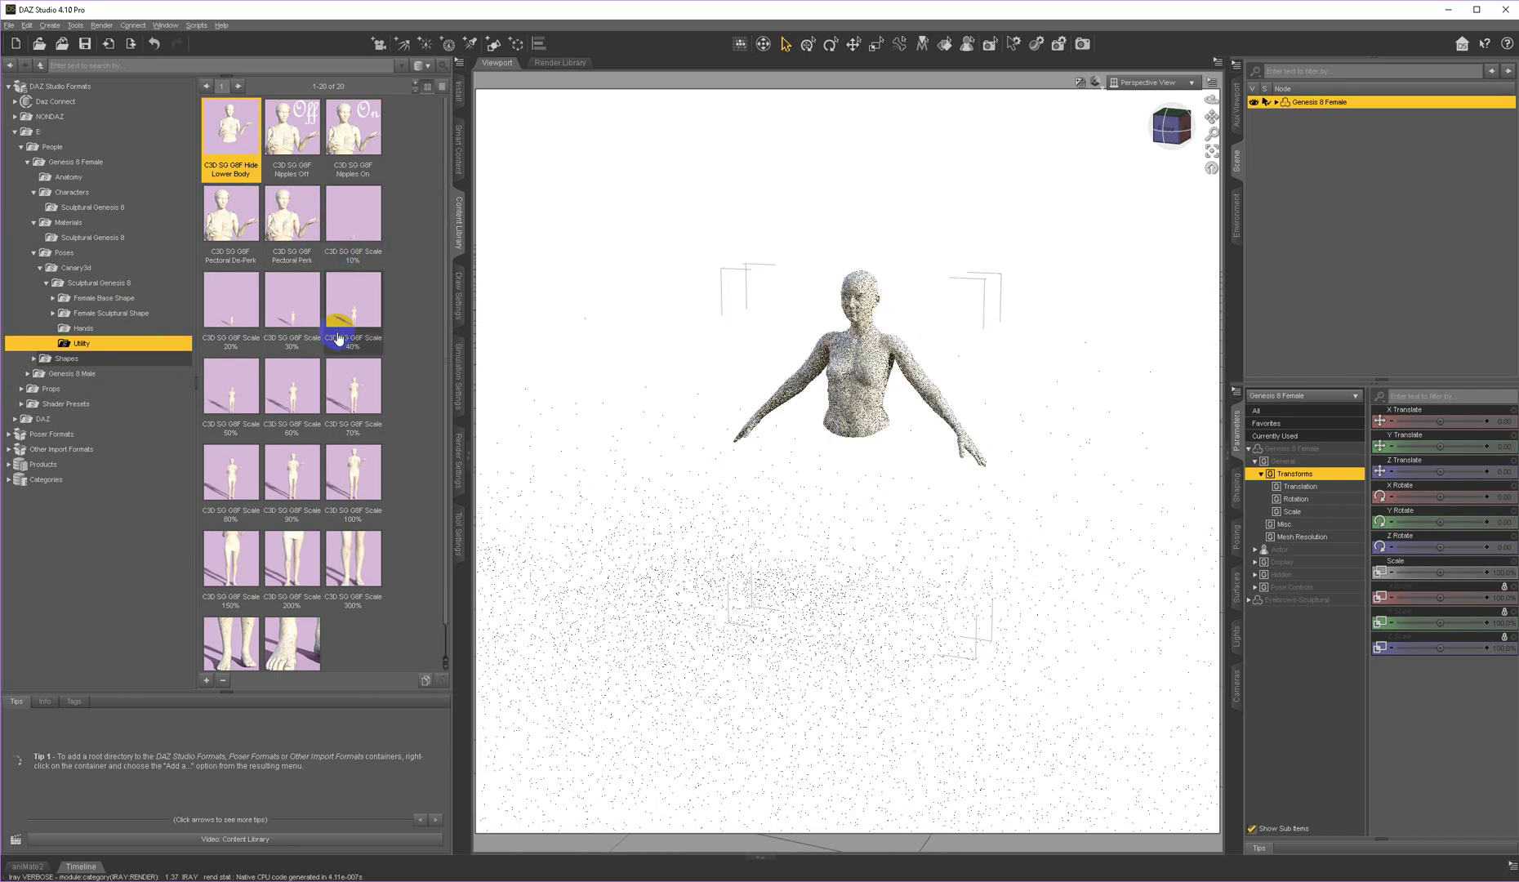
mouse_move(339, 338)
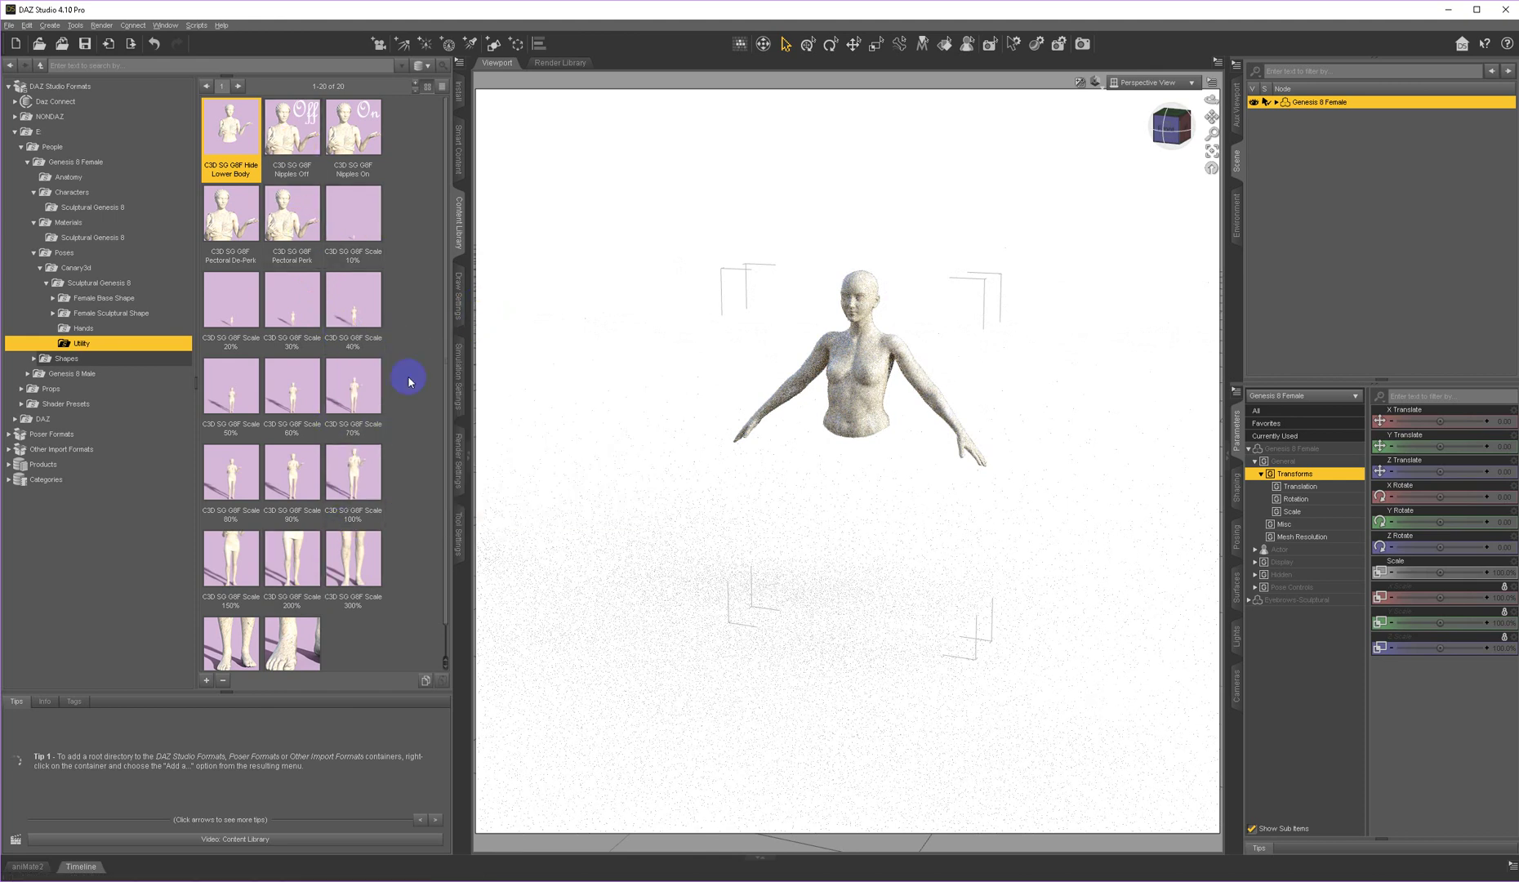
key("ctrl+z")
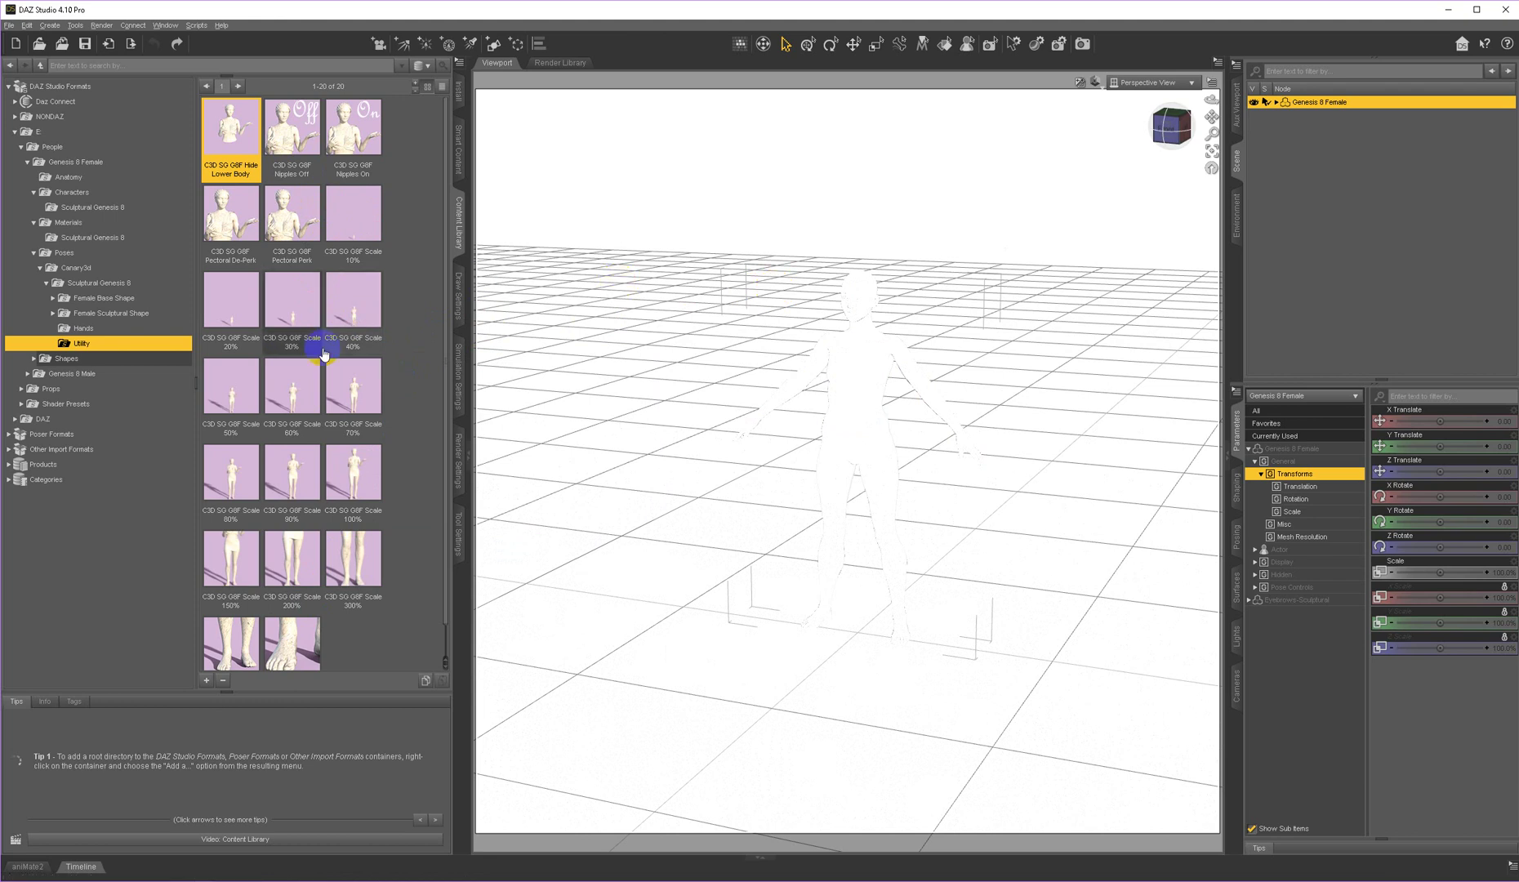
- Open Shapes > Sculptural Genesis 8, then select and deselect the Sculptural Face preset
left_click(70, 365)
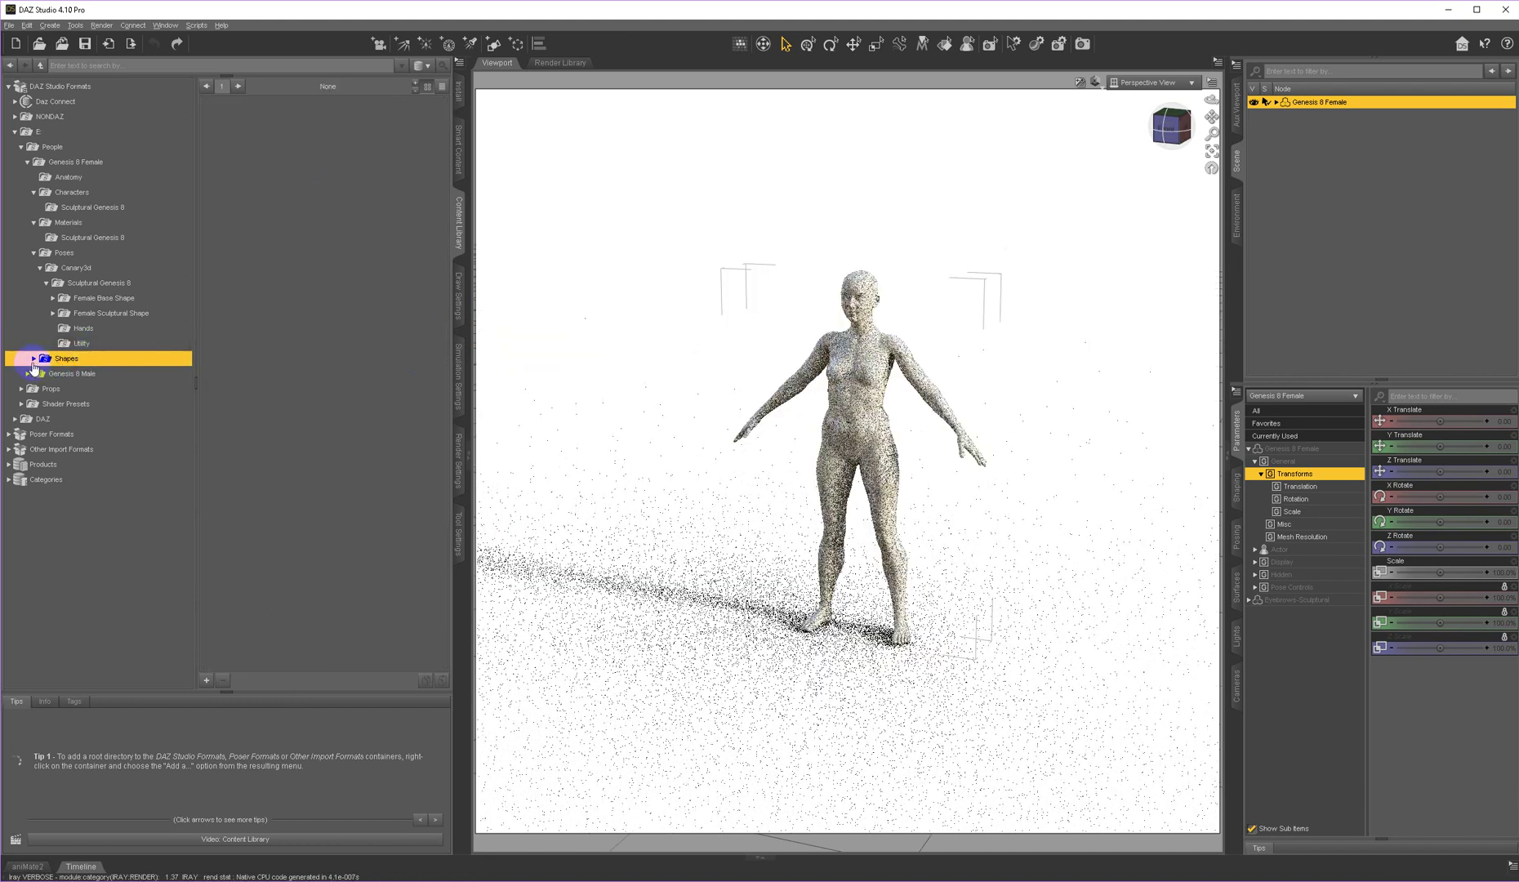
left_click(34, 358)
left_click(92, 377)
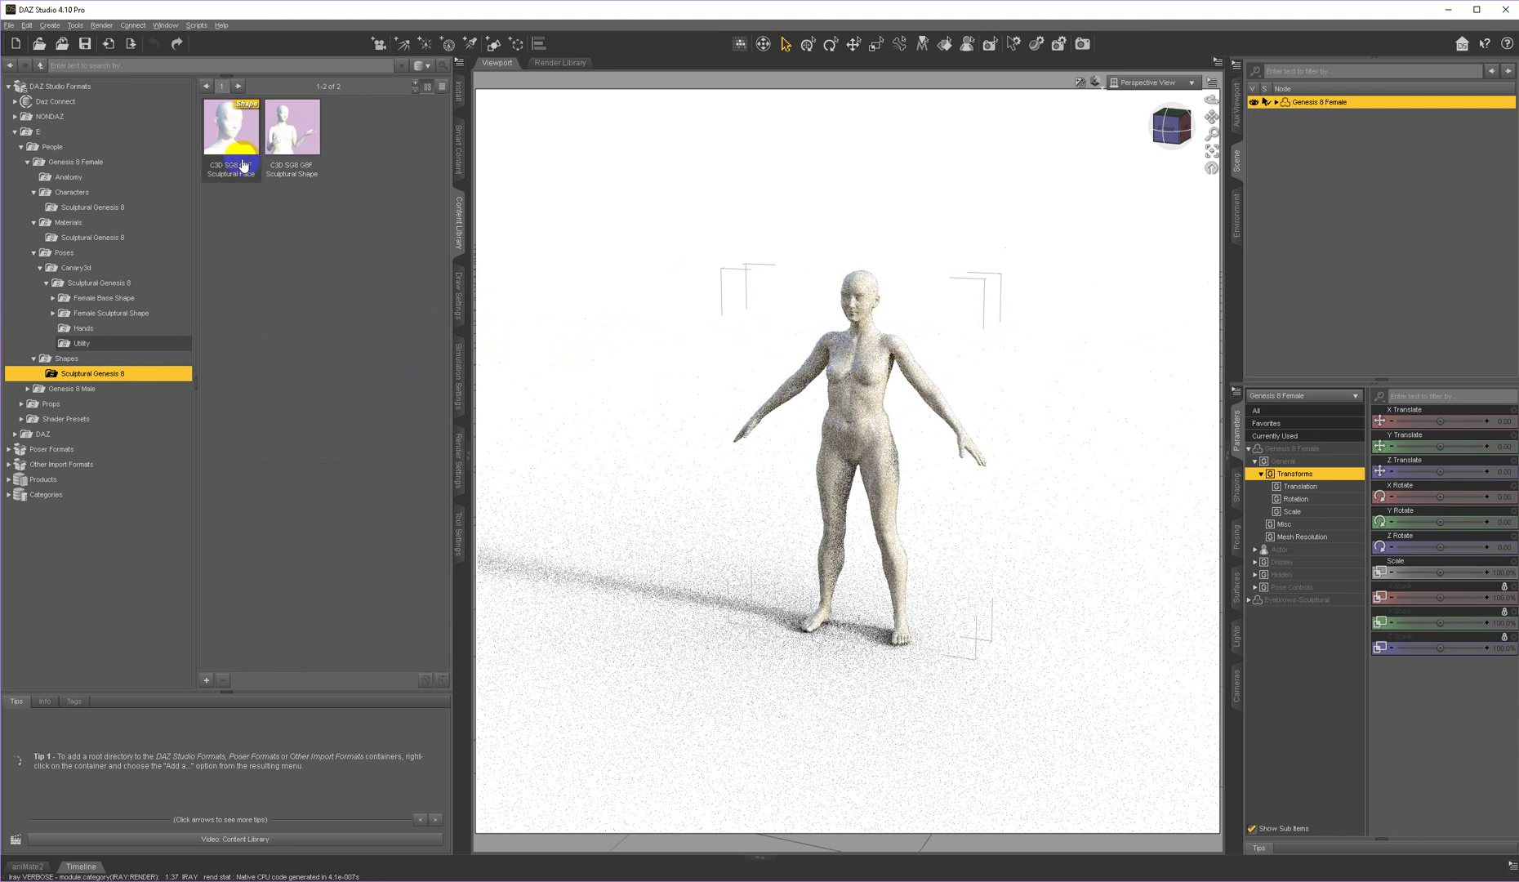
mouse_move(295, 134)
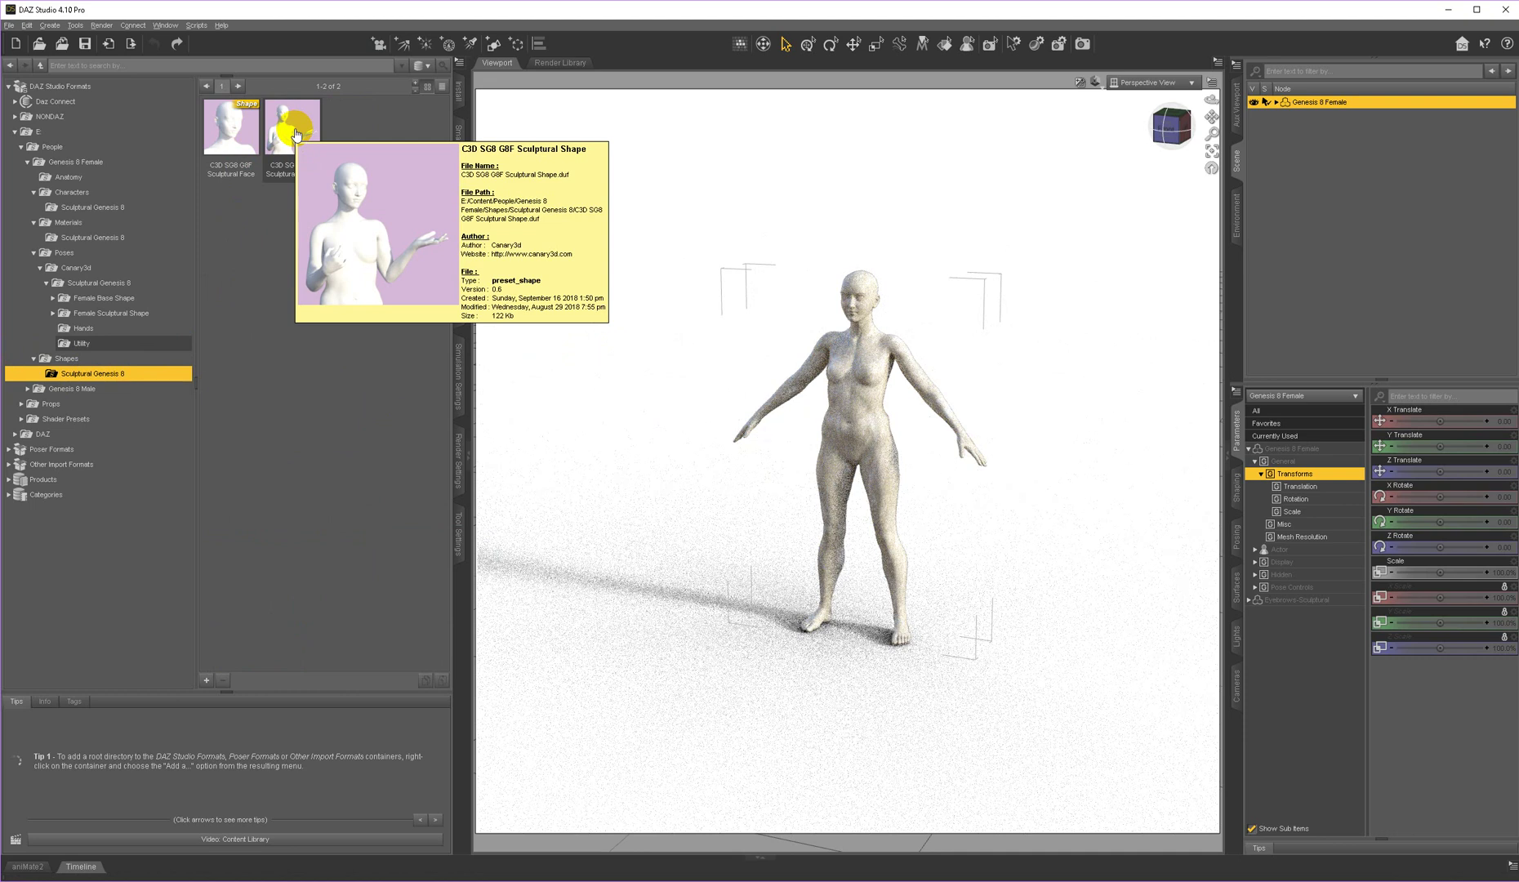
left_click(242, 177)
left_click(296, 294)
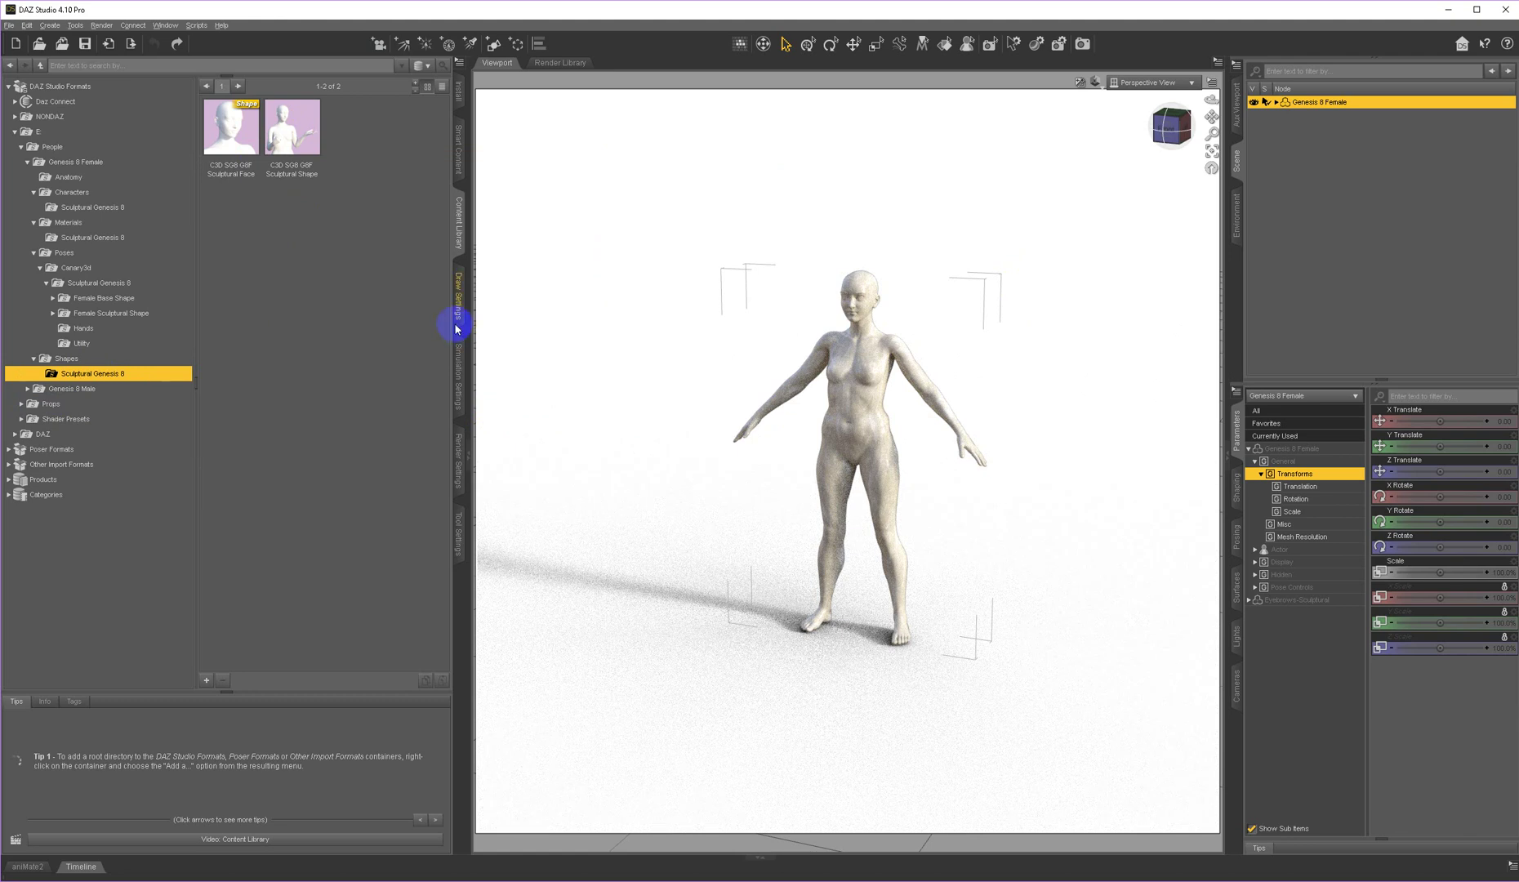
- Switch to Smart Content Products and choose the Wardrobe > Dresses category
left_click(461, 151)
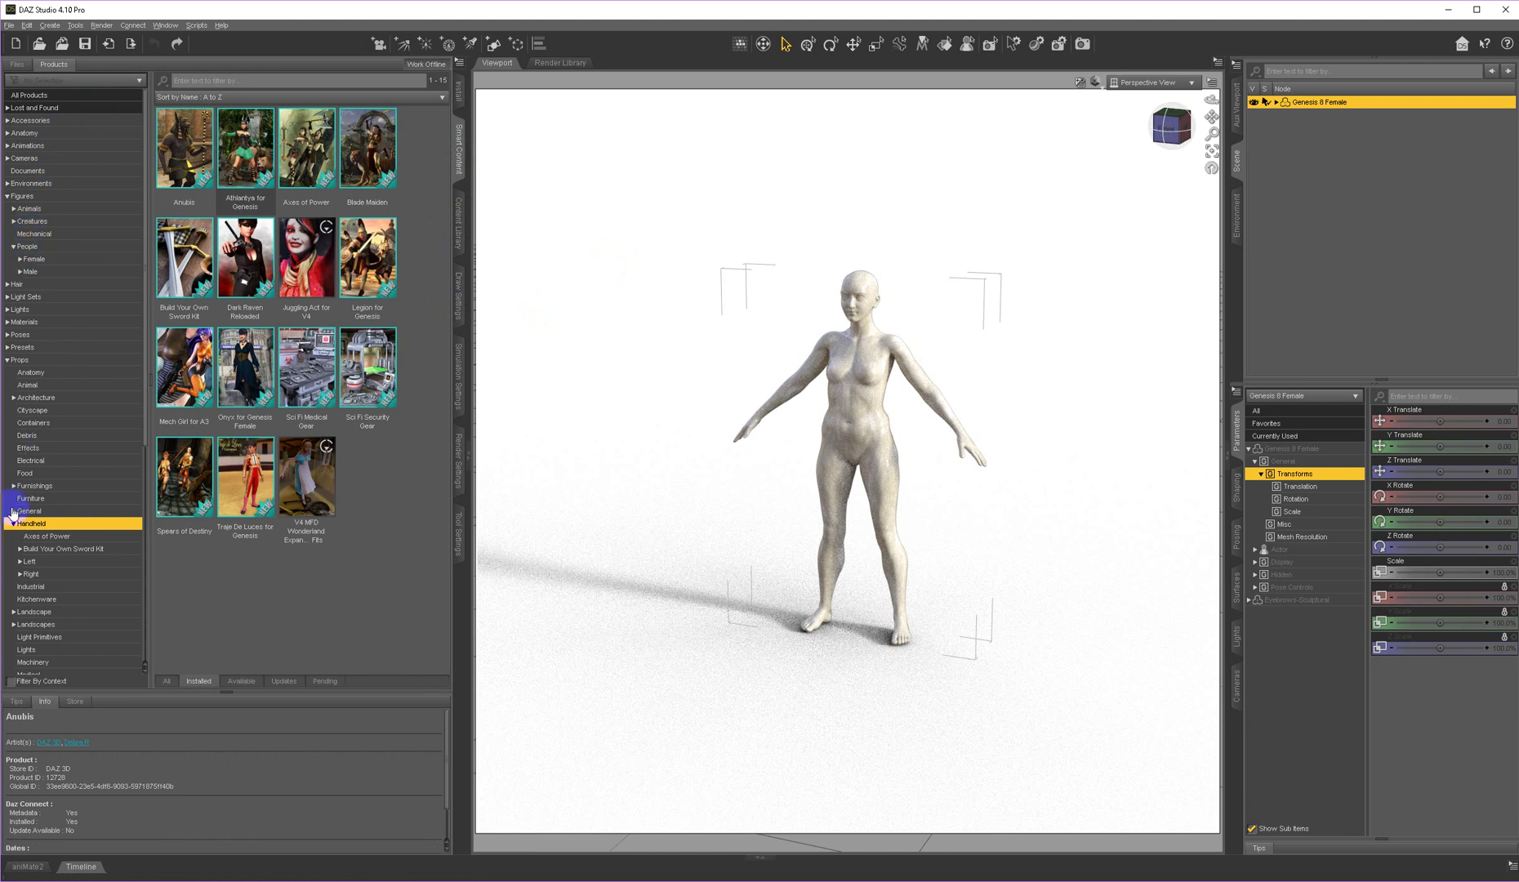
scroll(41, 512, "down", 2)
scroll(41, 512, "down", 10)
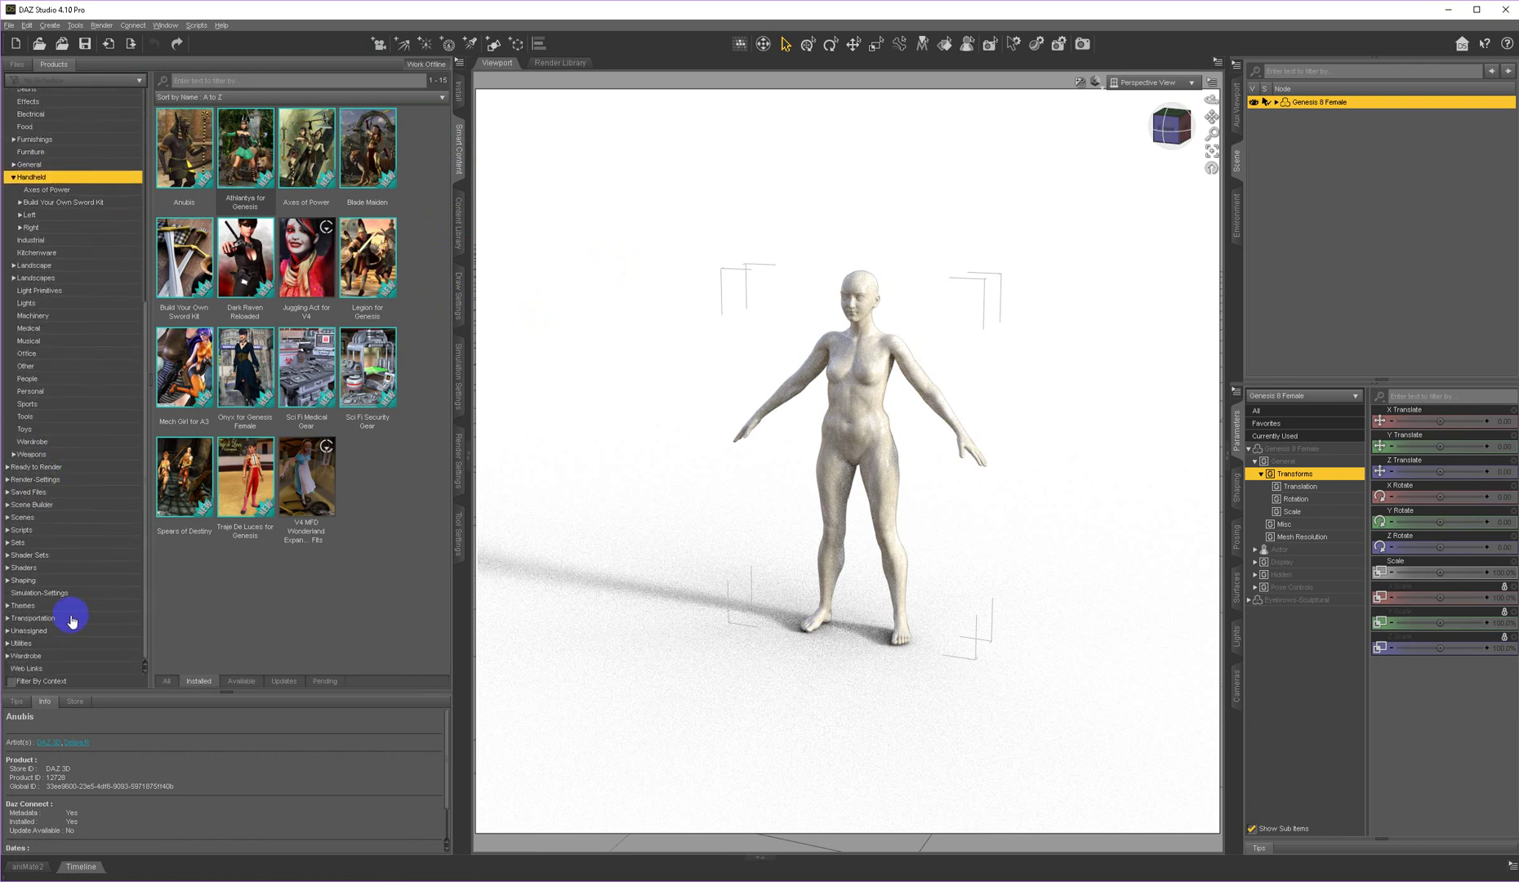
left_click(17, 656)
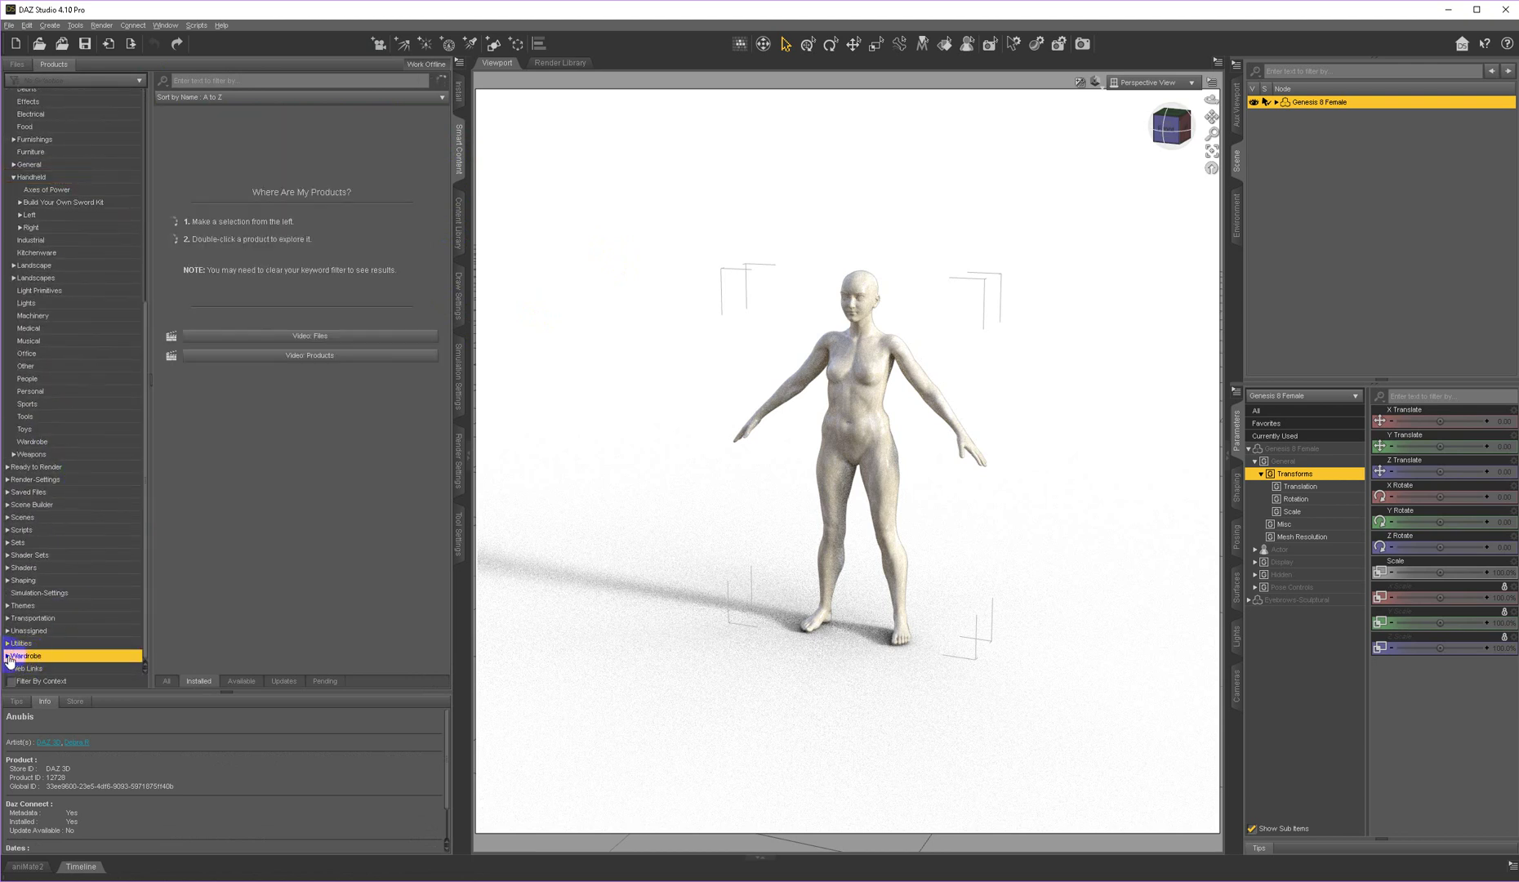
left_click(7, 657)
scroll(68, 613, "down", 5)
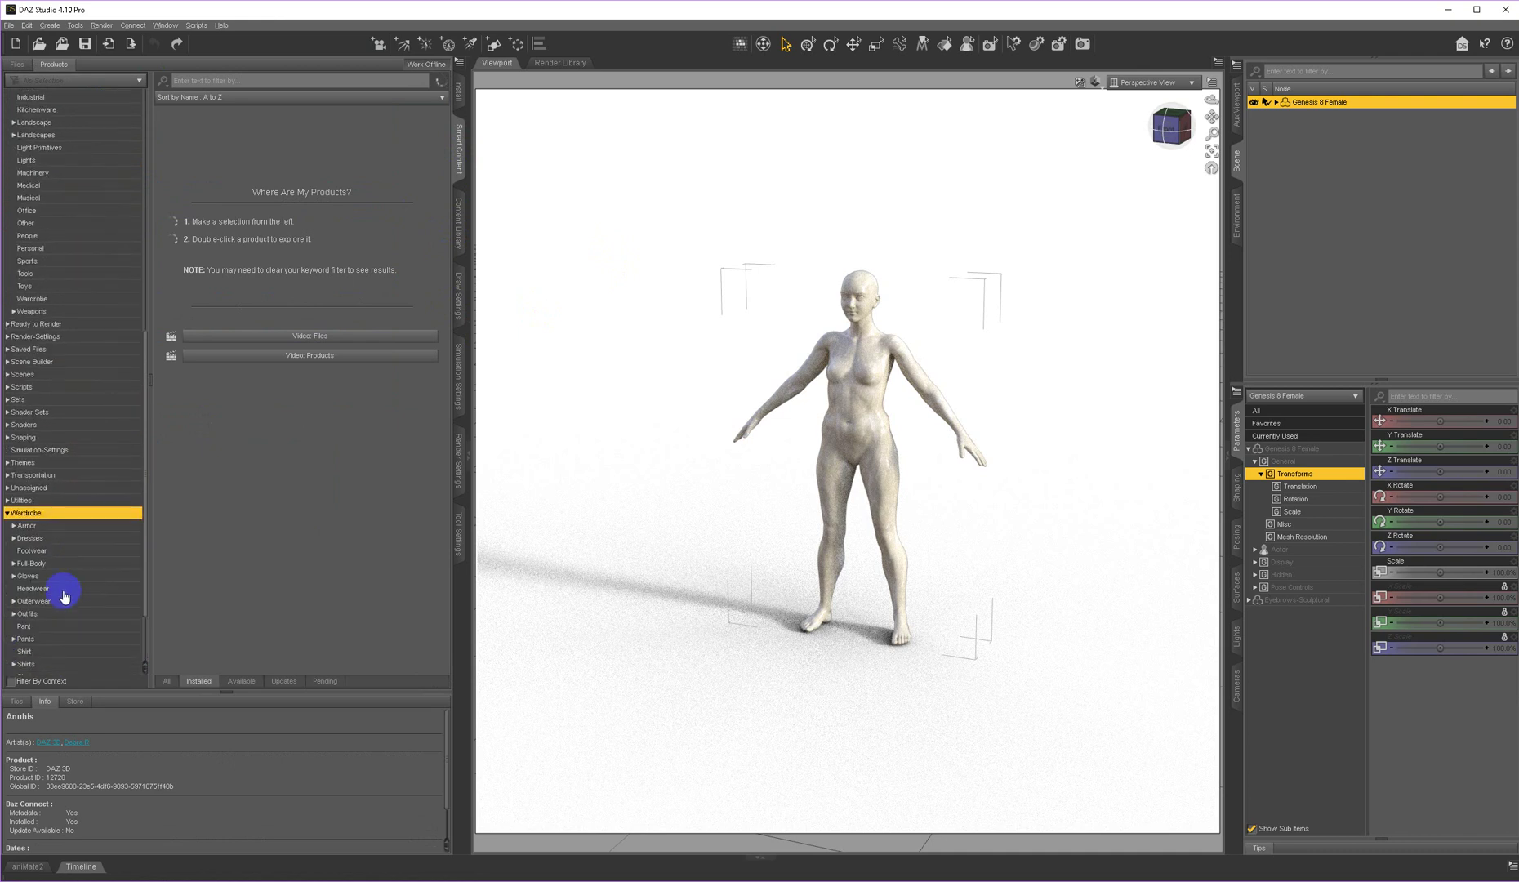
left_click(31, 537)
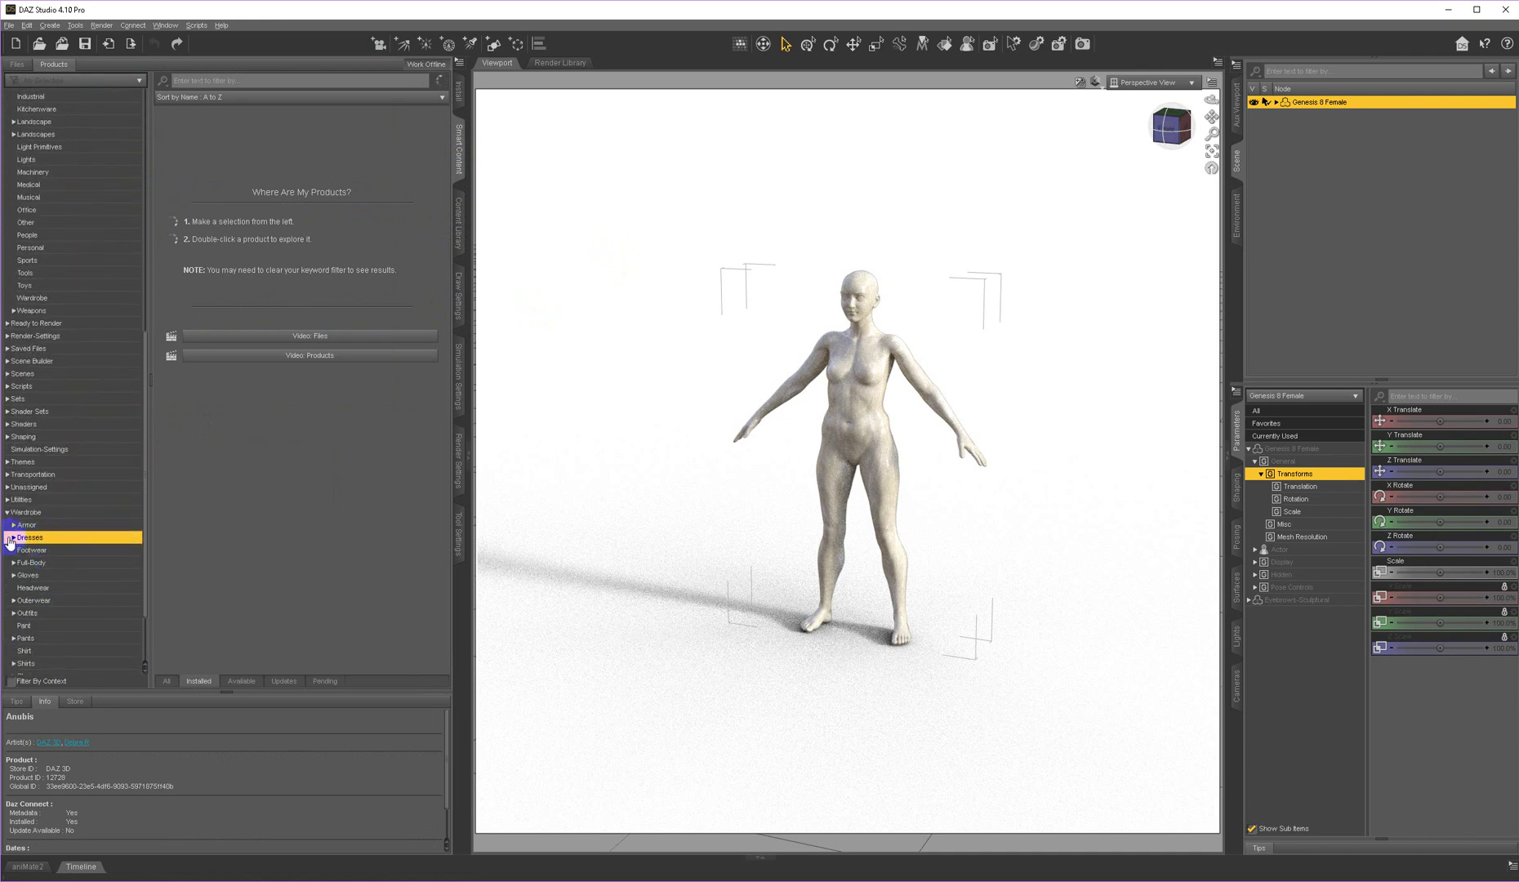
- Turn on Filter By Context and select the Eolande Outfit for Genesis 8 Female
left_click(9, 684)
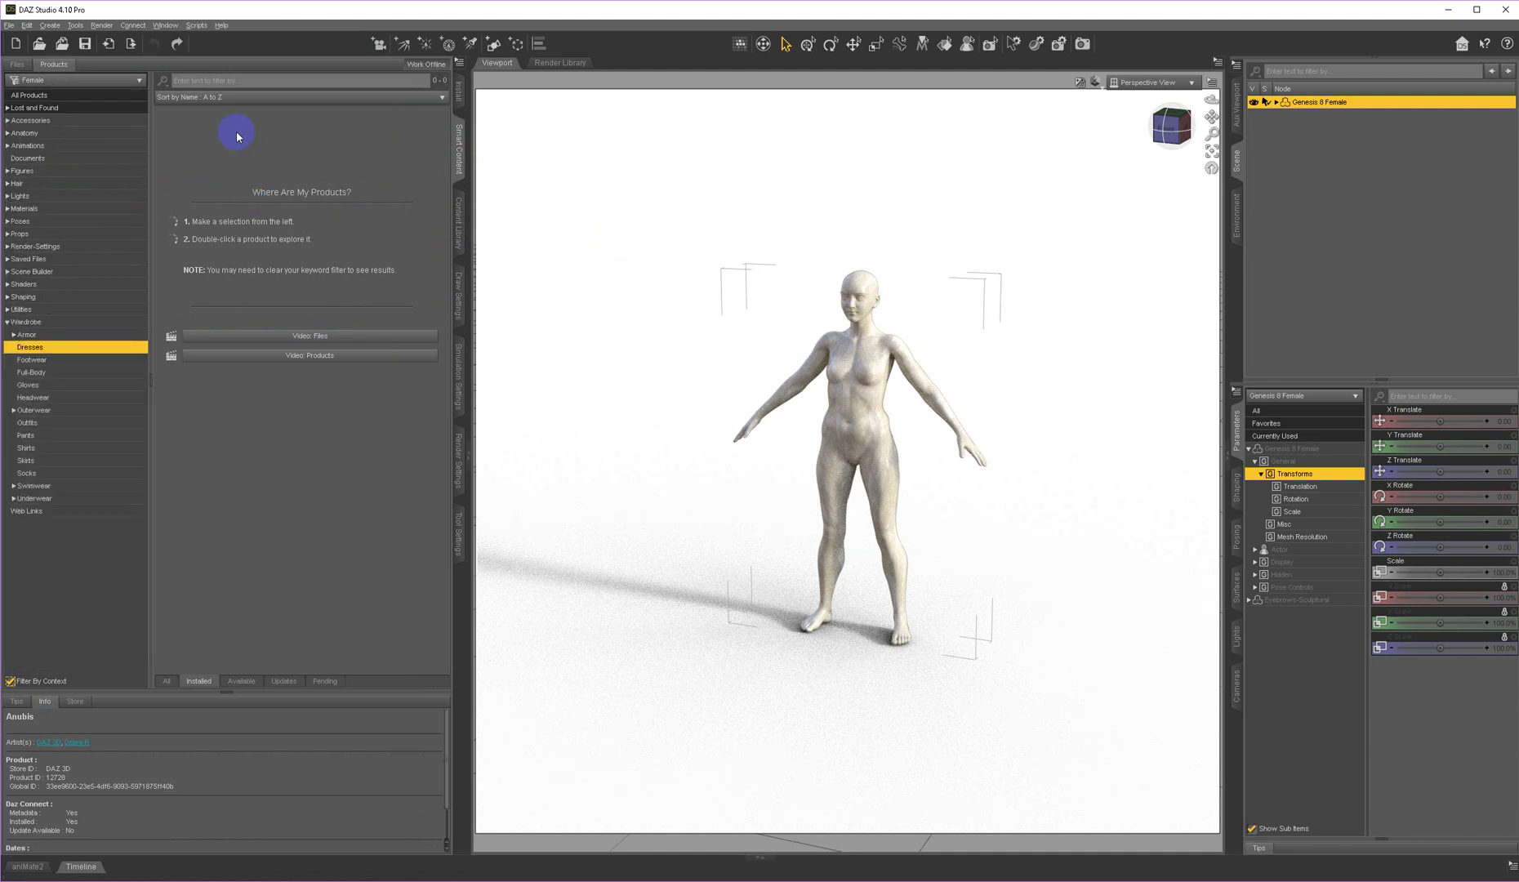
left_click(89, 343)
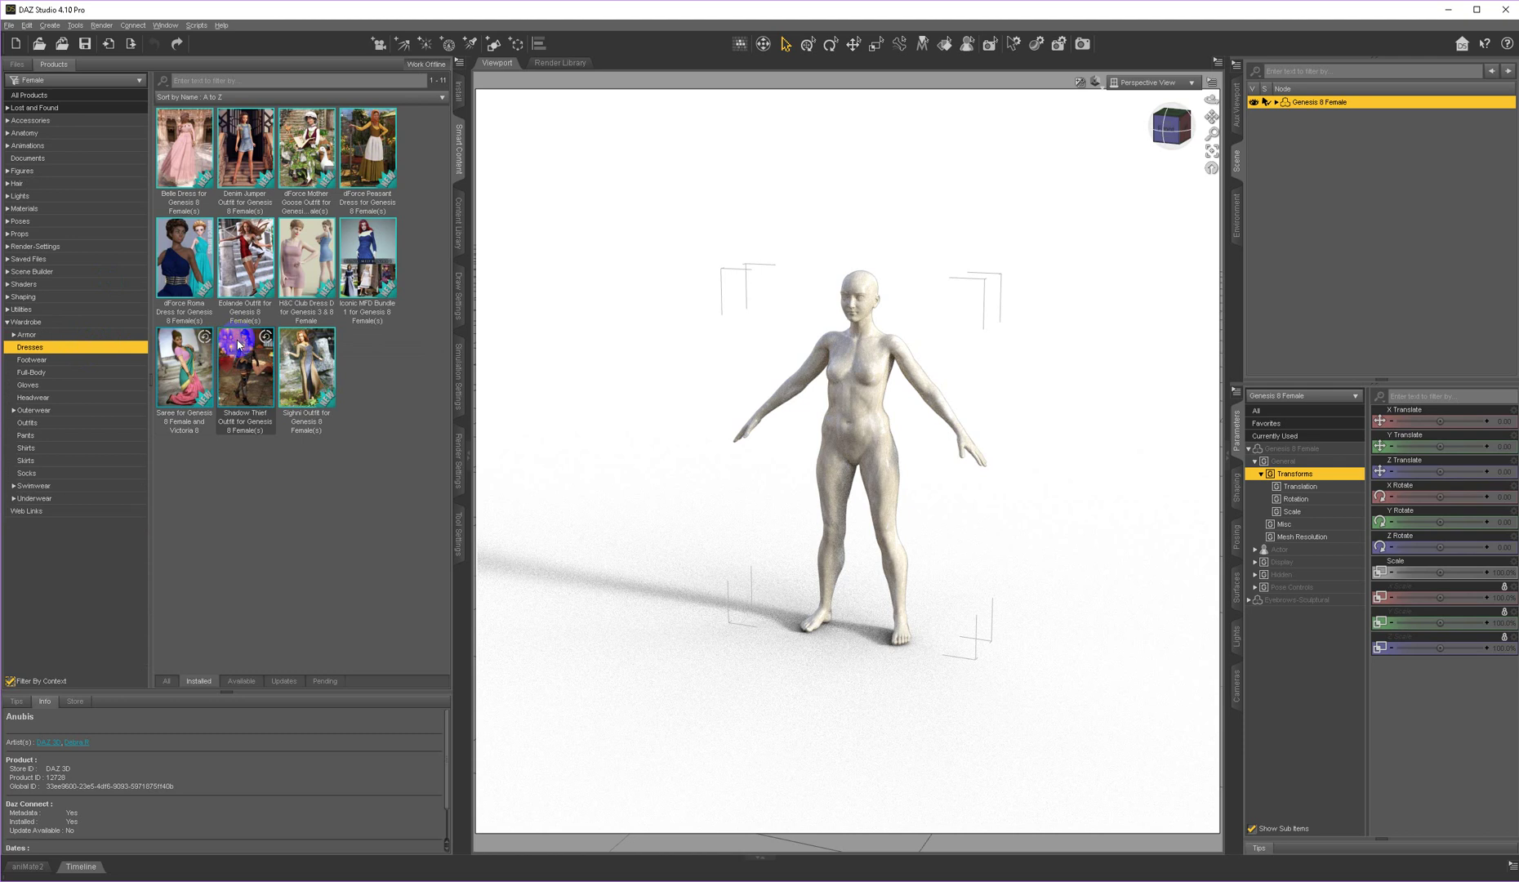
left_click(250, 254)
- Open the Eolande Outfit product and load the Eolande Dress onto the figure
double_click(250, 254)
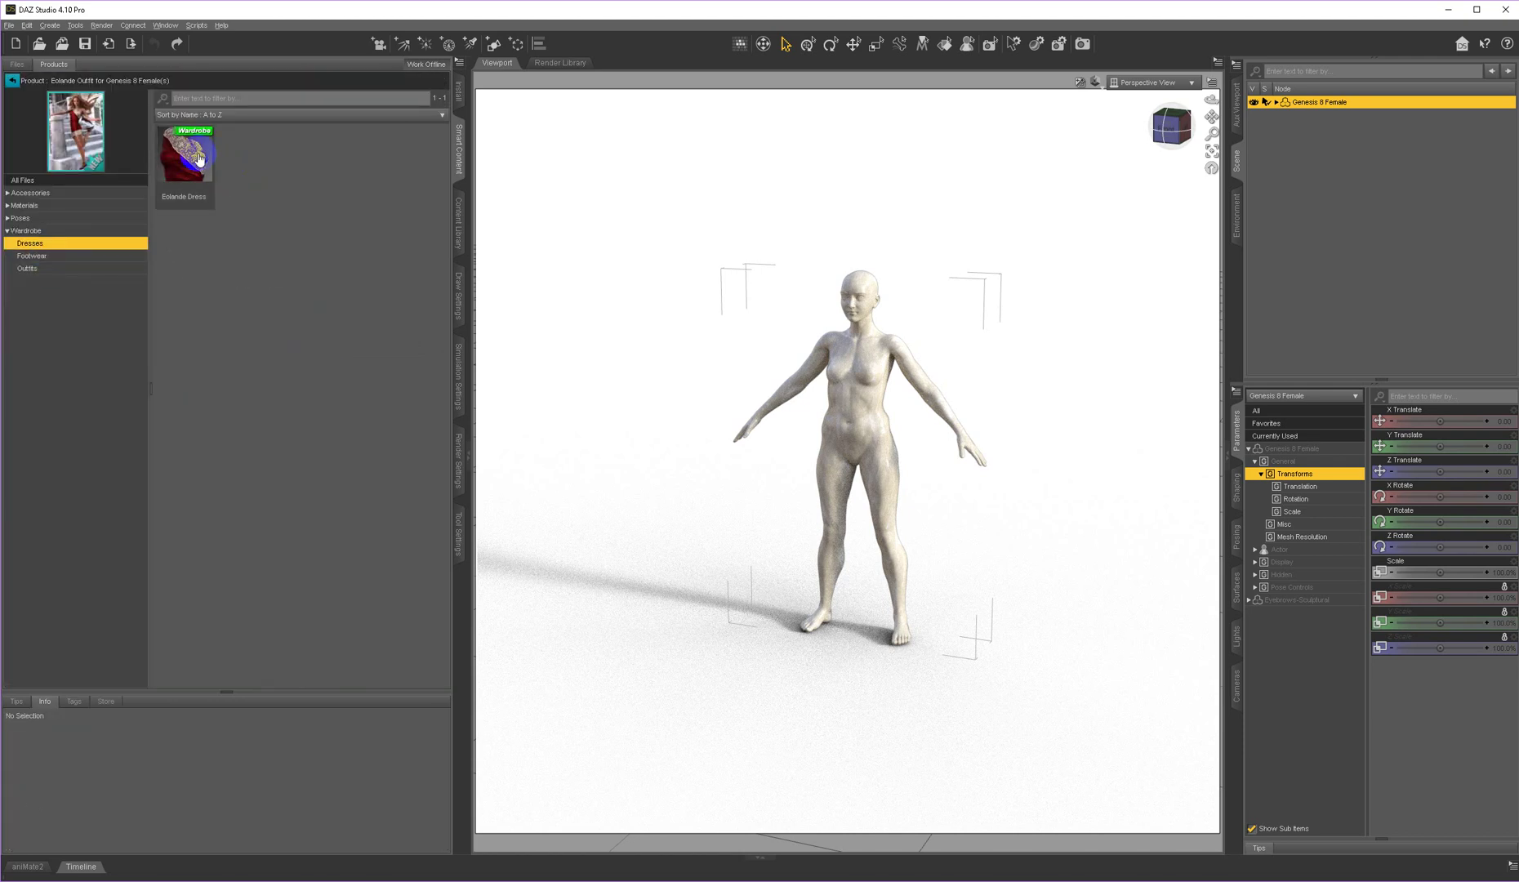
left_click(199, 156)
double_click(204, 159)
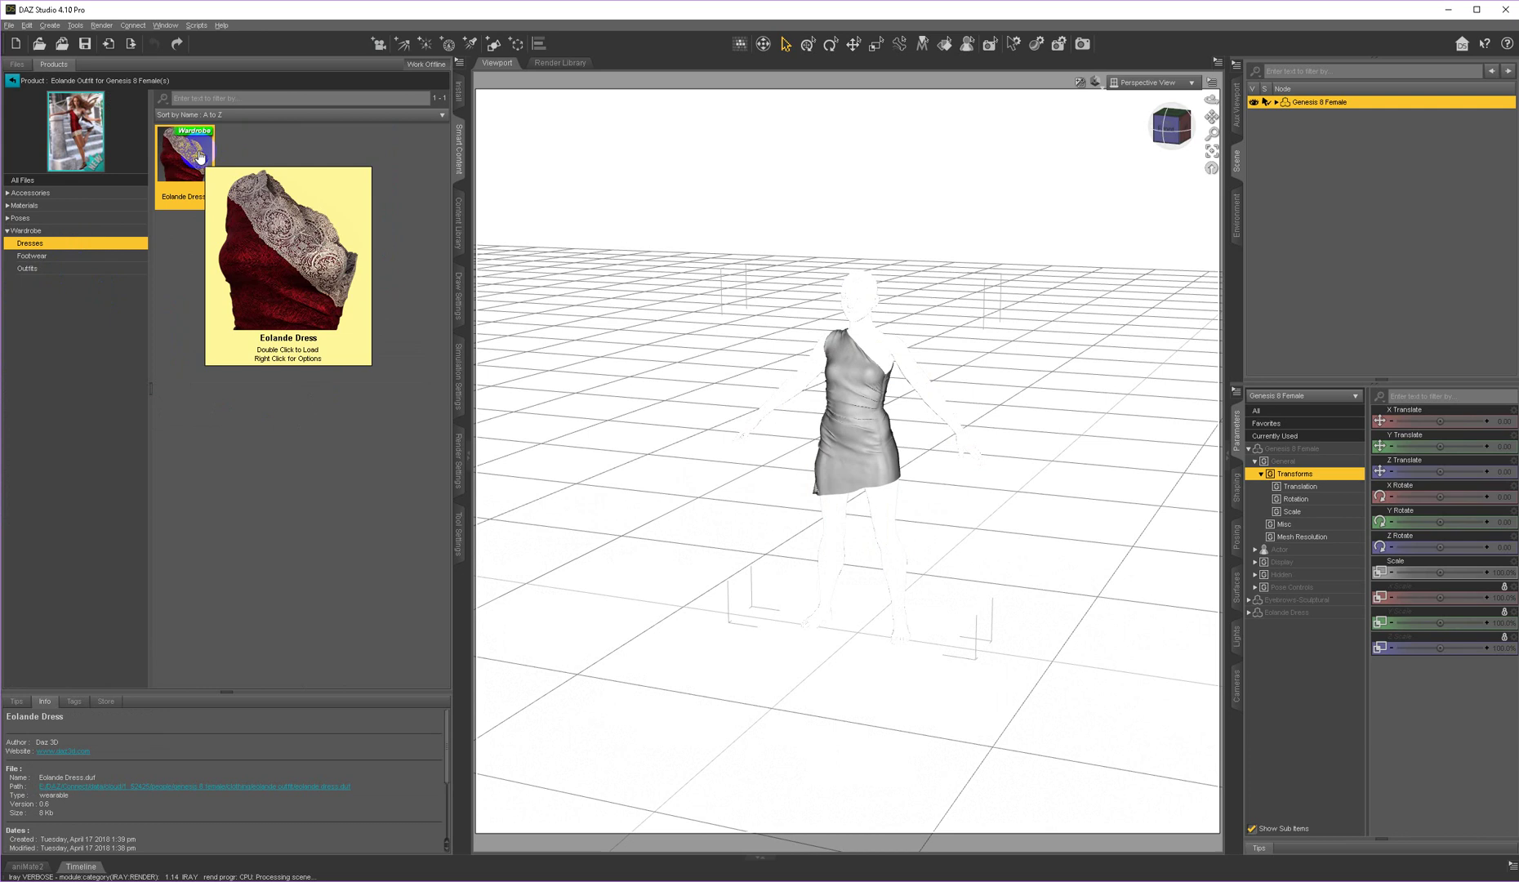
- Expand the figure in the Scene pane, select the Eolande Dress, and preview it
left_click(1308, 215)
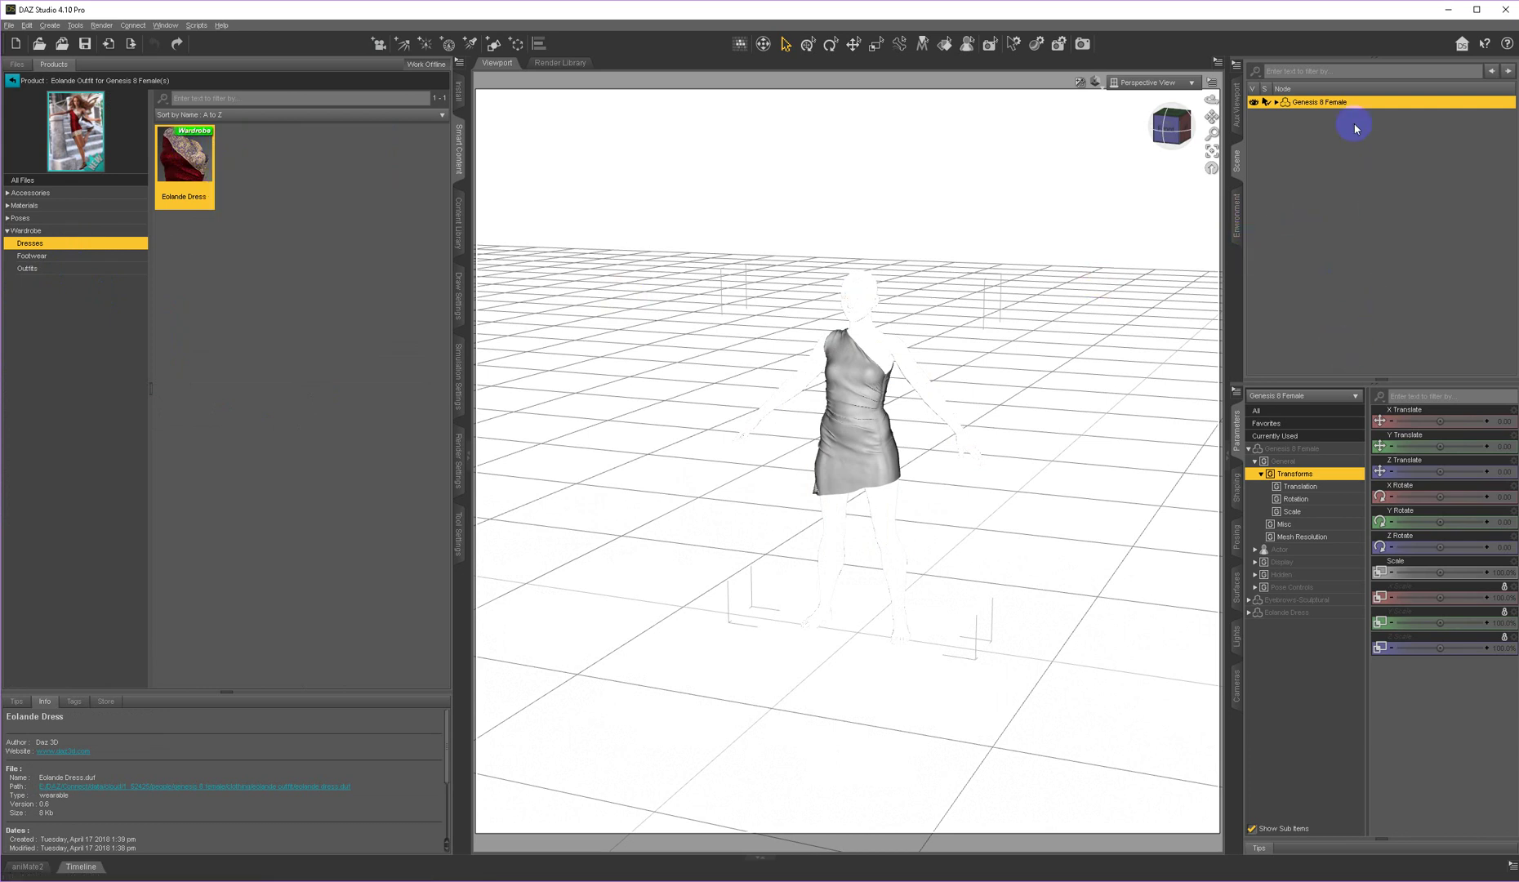
left_click(1276, 105)
left_click(1277, 103)
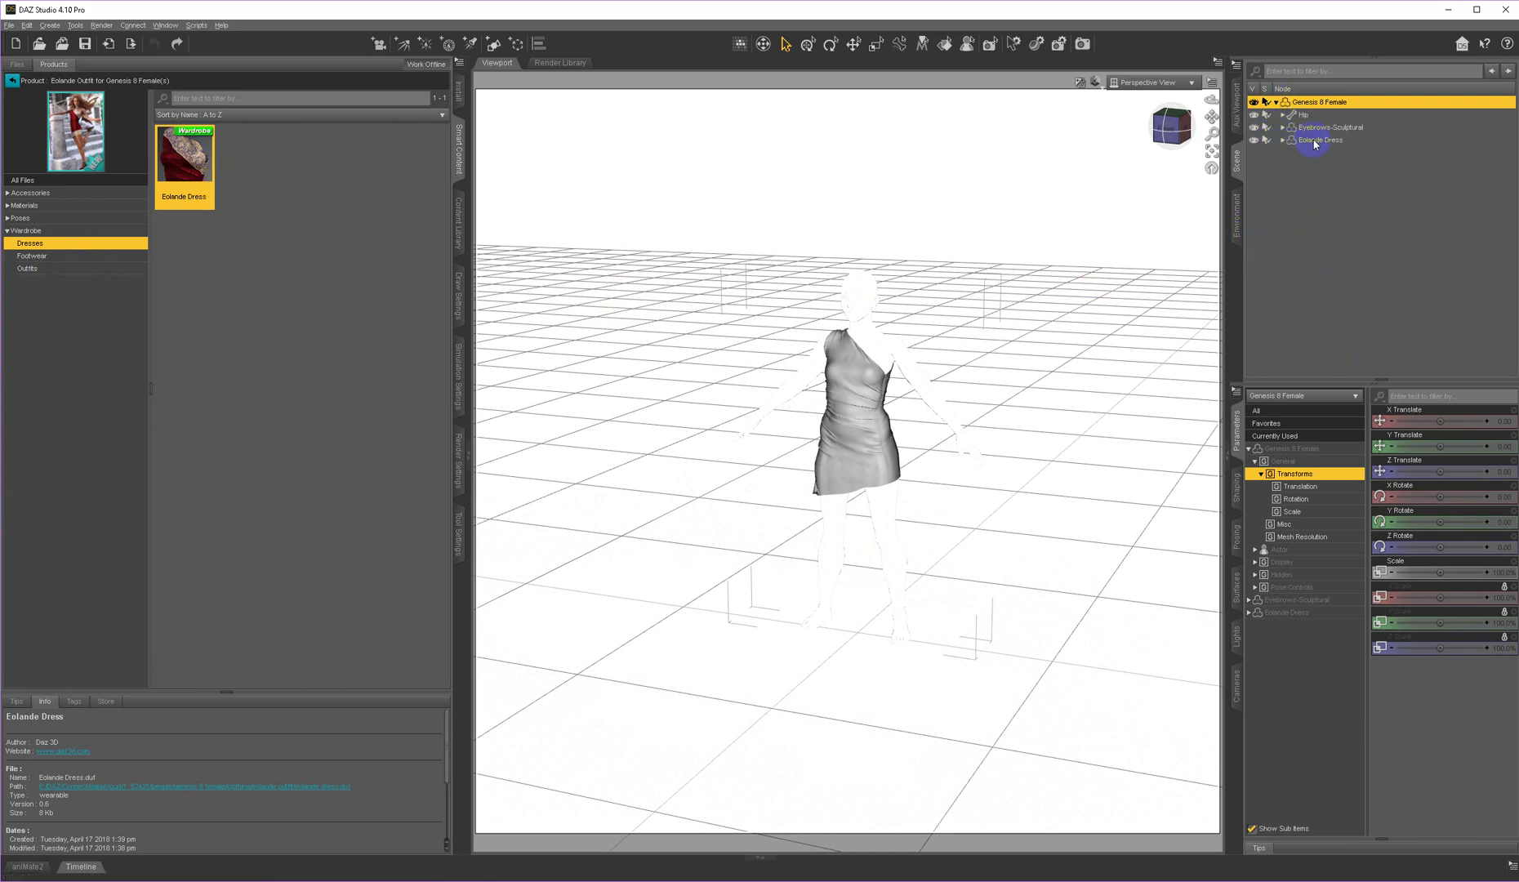
left_click(1316, 141)
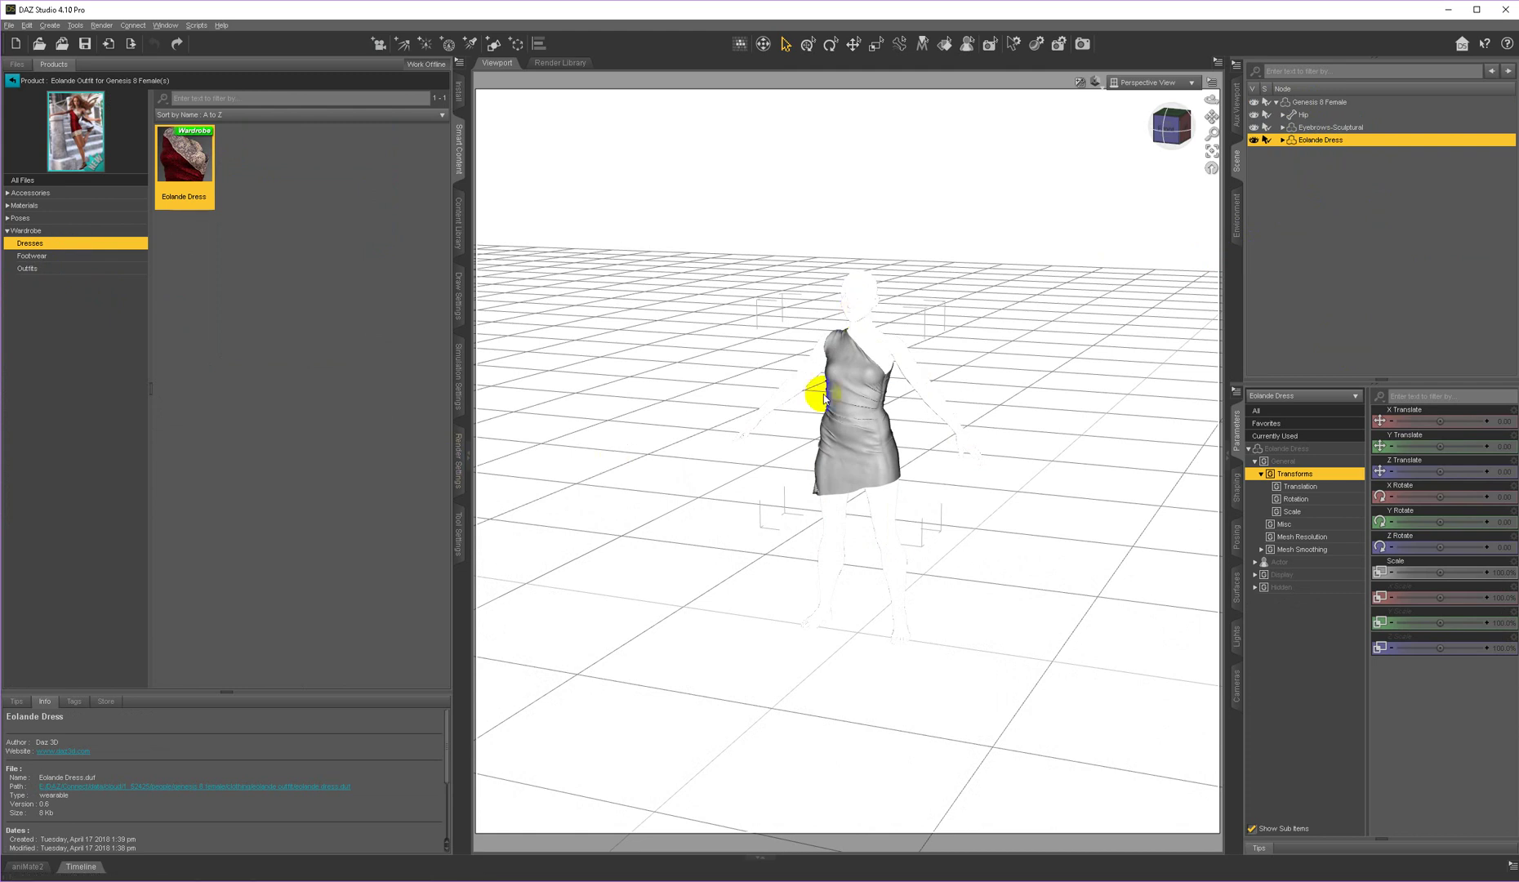
left_click(848, 357)
left_click(355, 432)
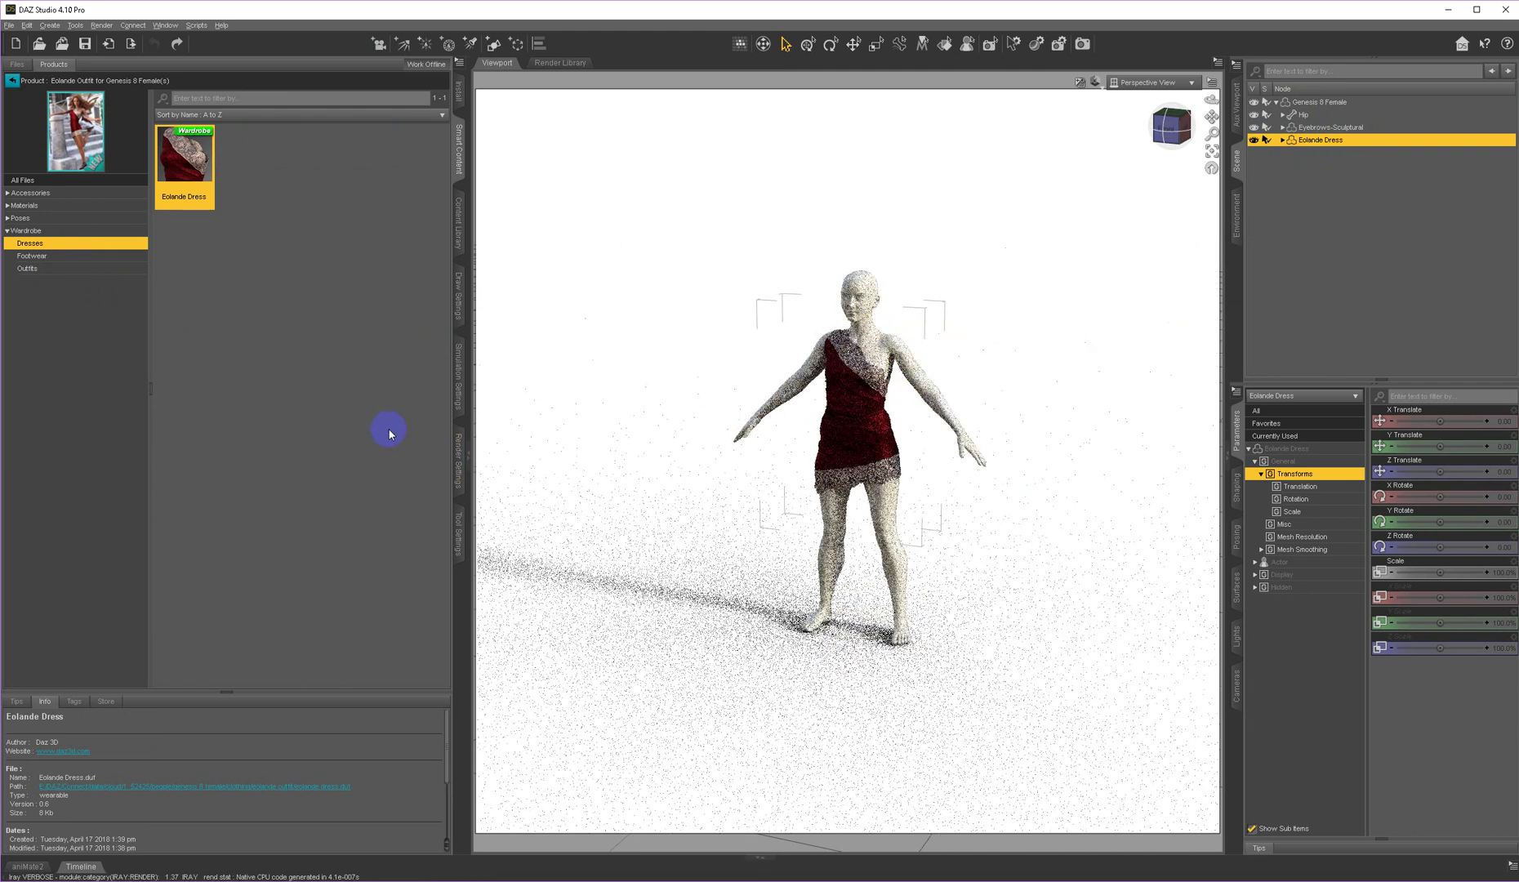
left_click(459, 236)
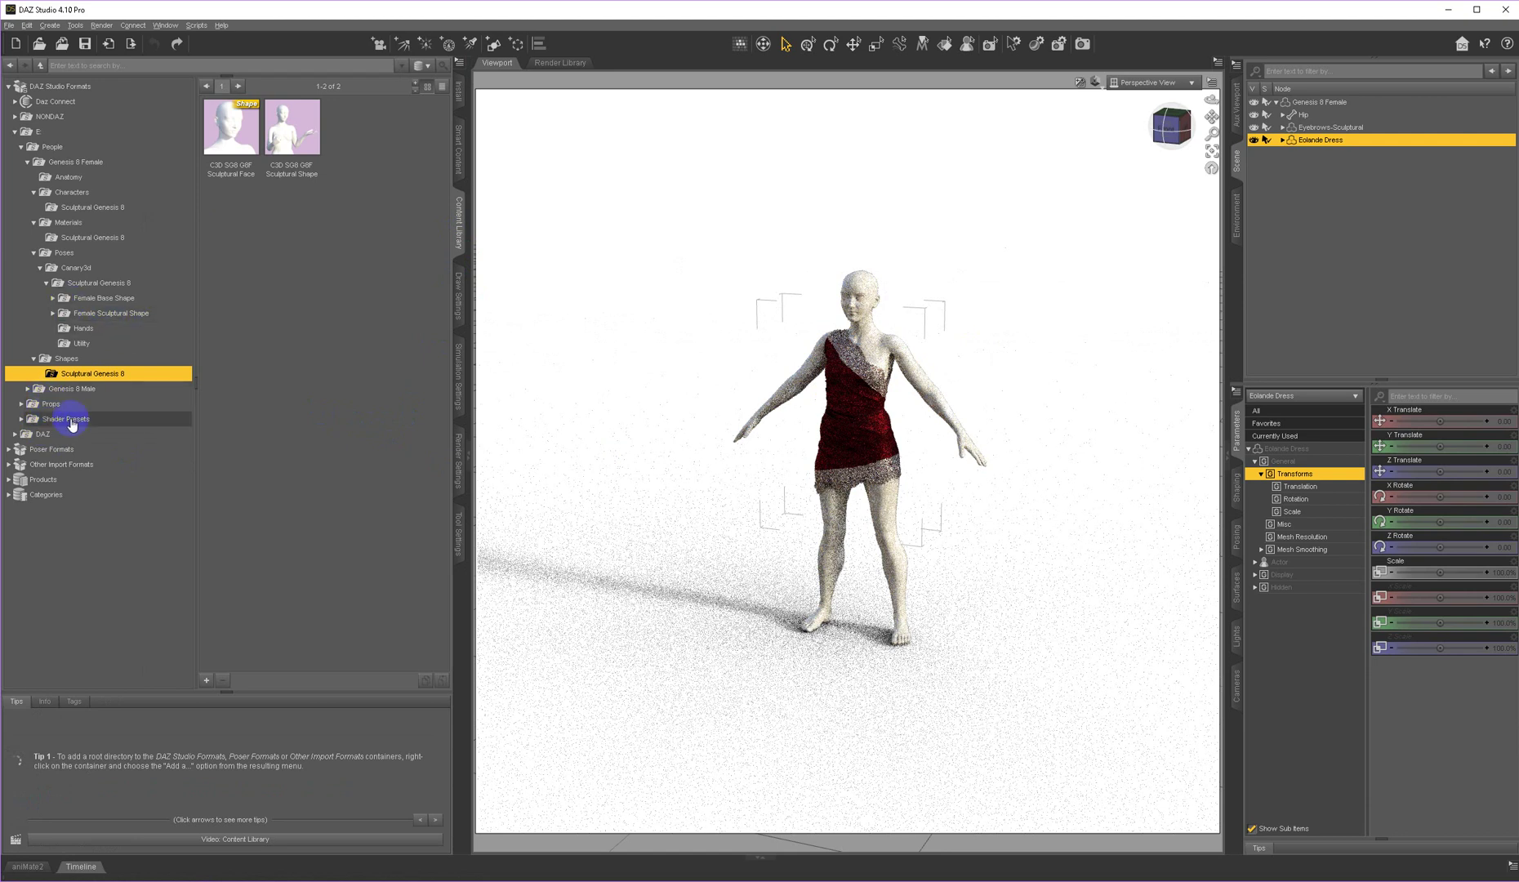
- Locate the C3D SG Stone Marble 05 preset under Canary3d's Sculptural Genesis 8 stone shaders
left_click(22, 419)
left_click(28, 434)
left_click(34, 449)
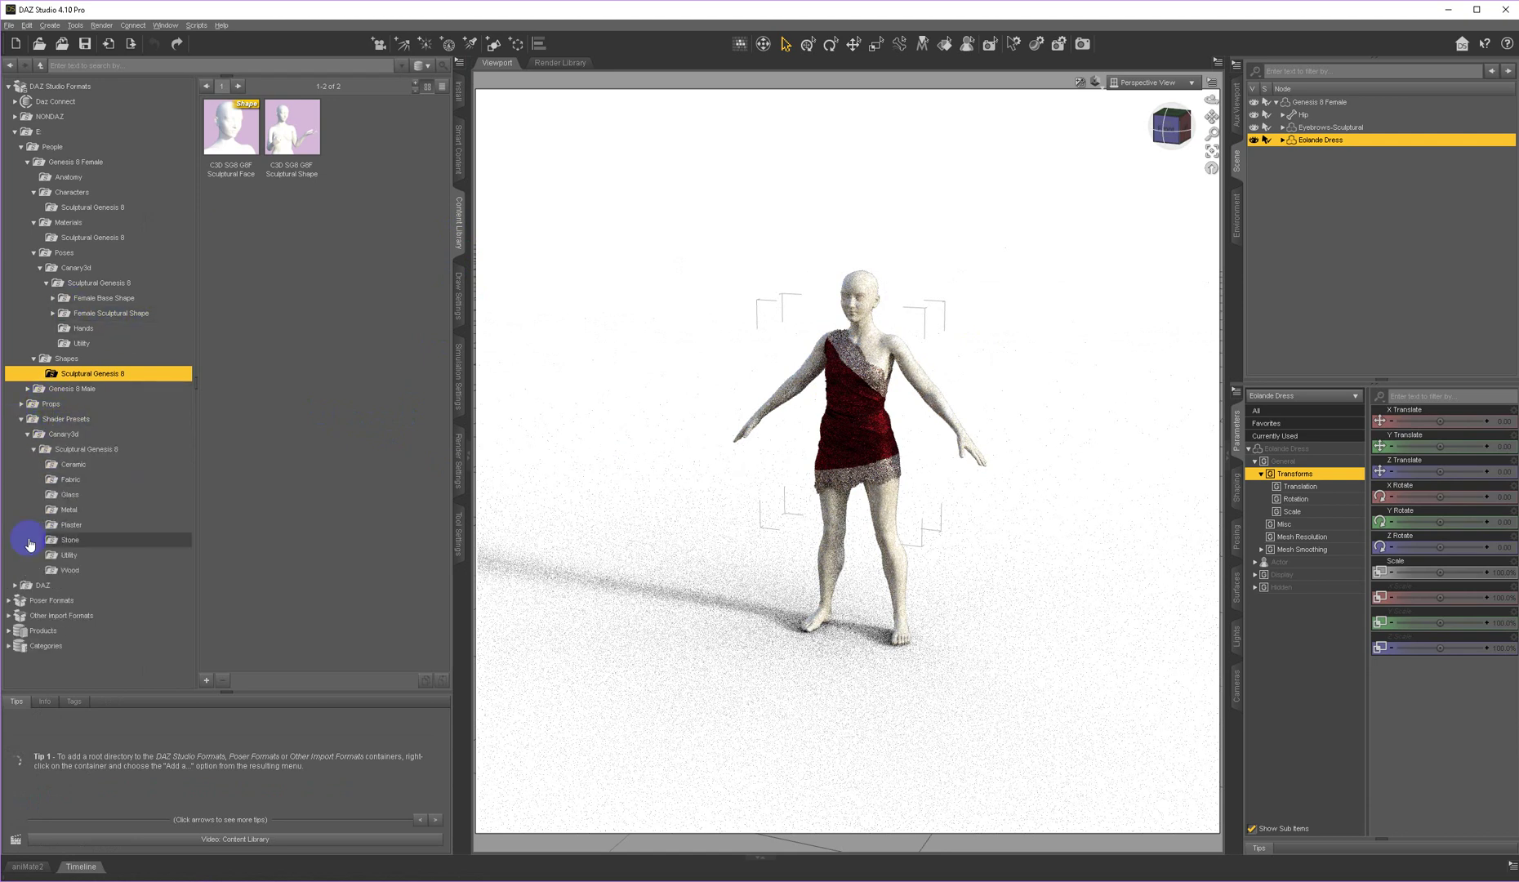
left_click(62, 541)
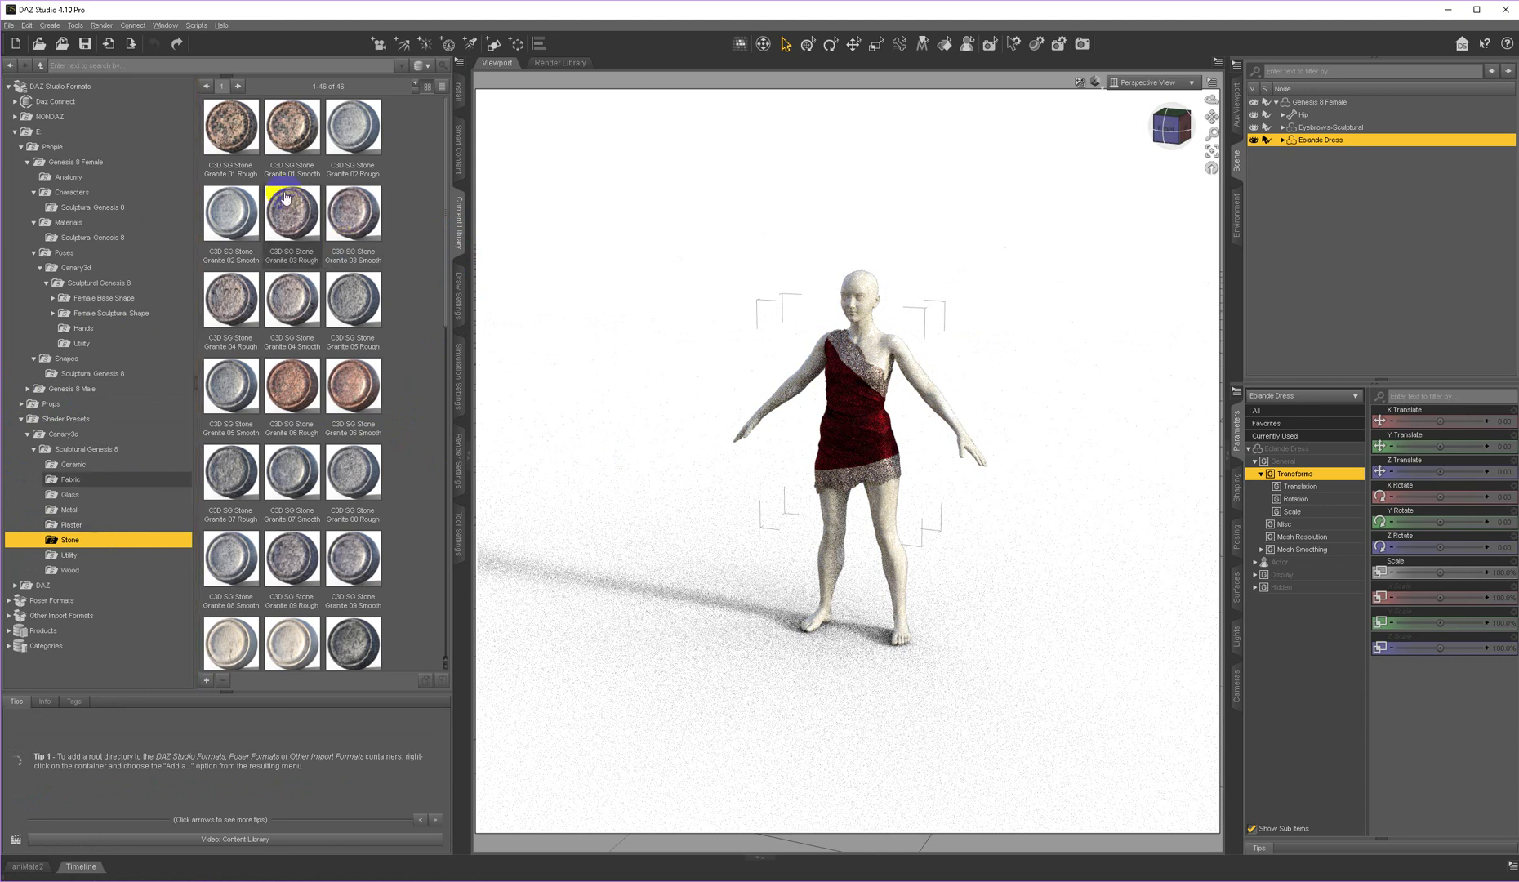
scroll(405, 474, "down", 10)
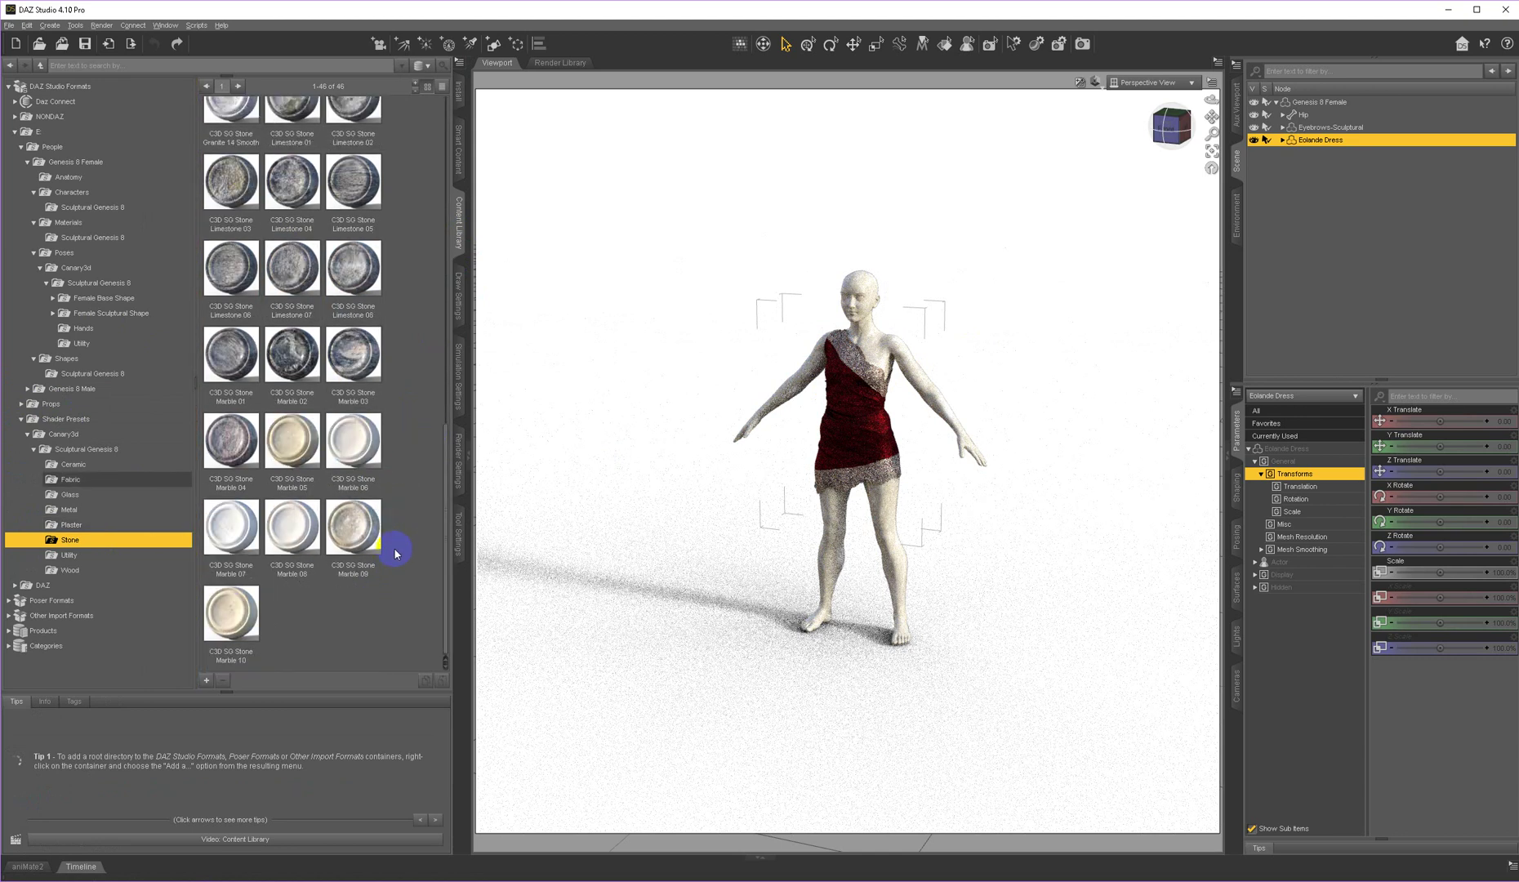
left_click(304, 430)
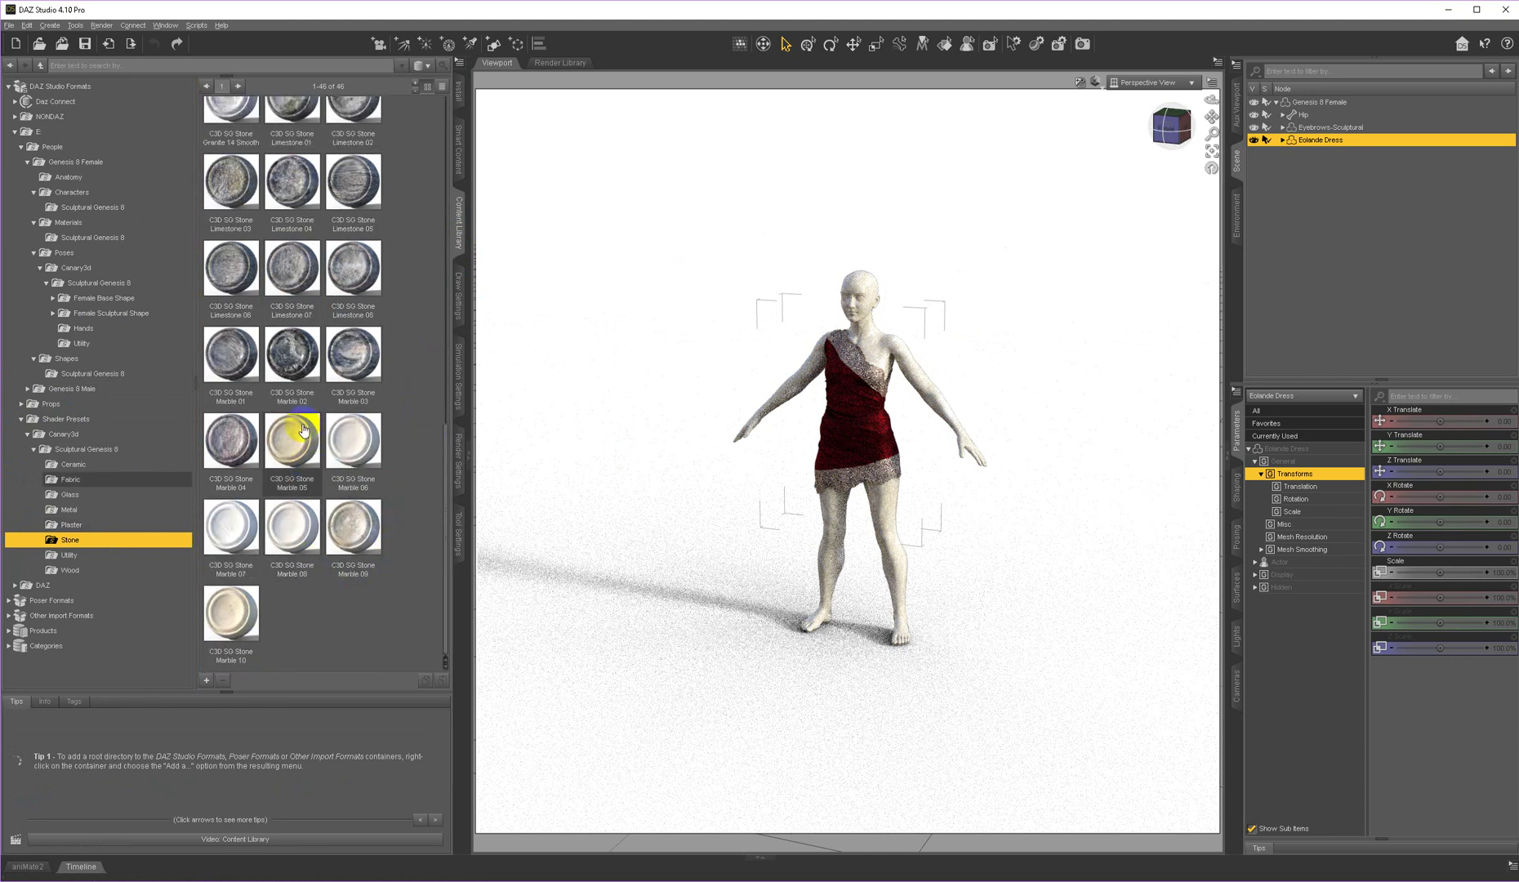
mouse_move(303, 430)
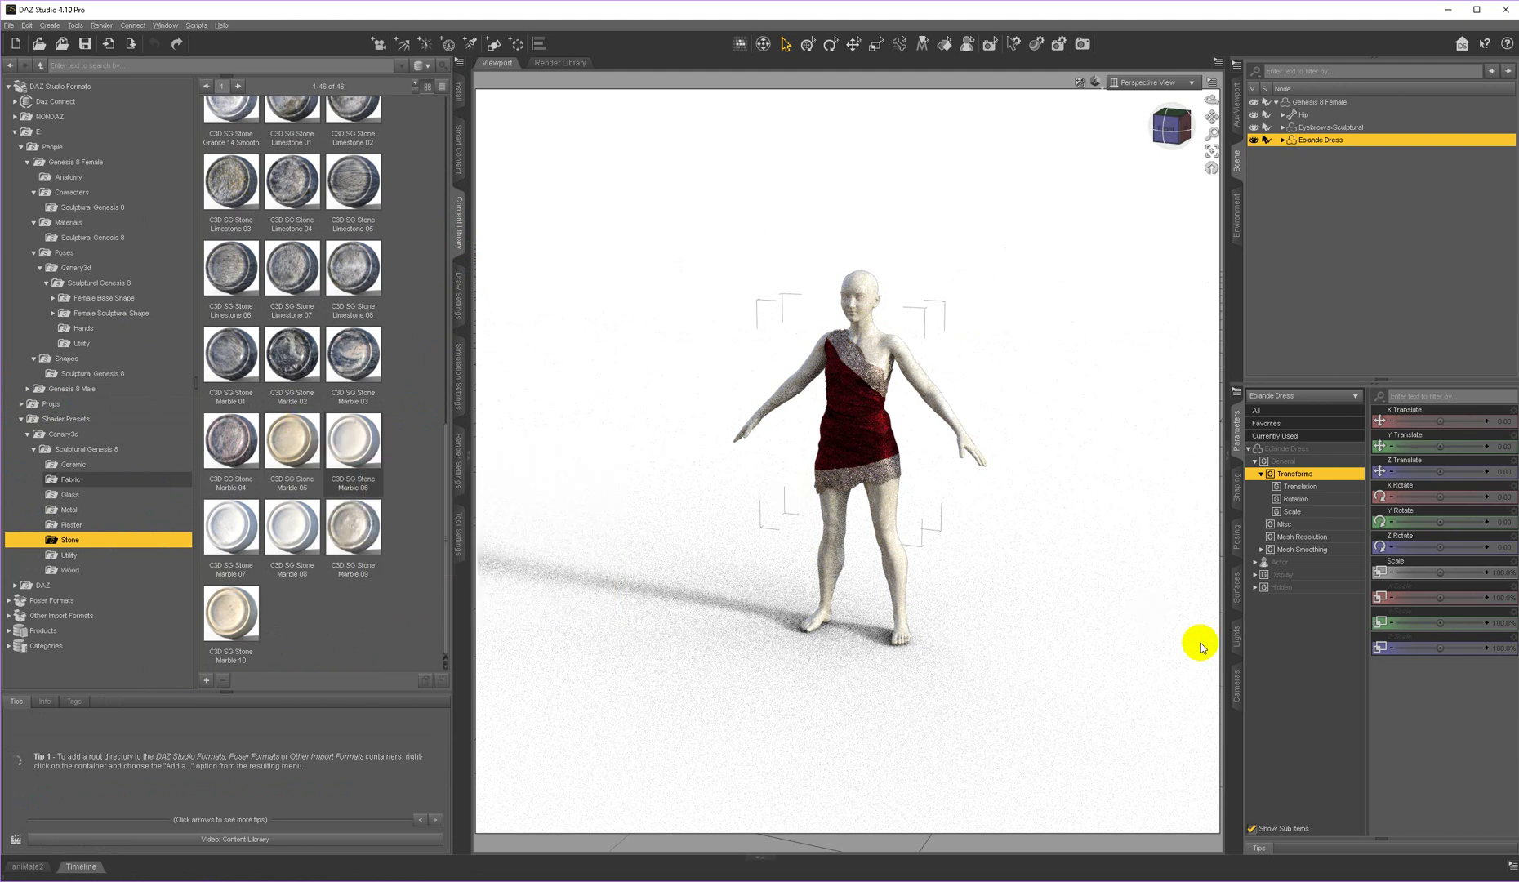
- Select all Eolande Dress surfaces in the Surfaces pane and apply Stone Marble 05 to them
left_click(1238, 596)
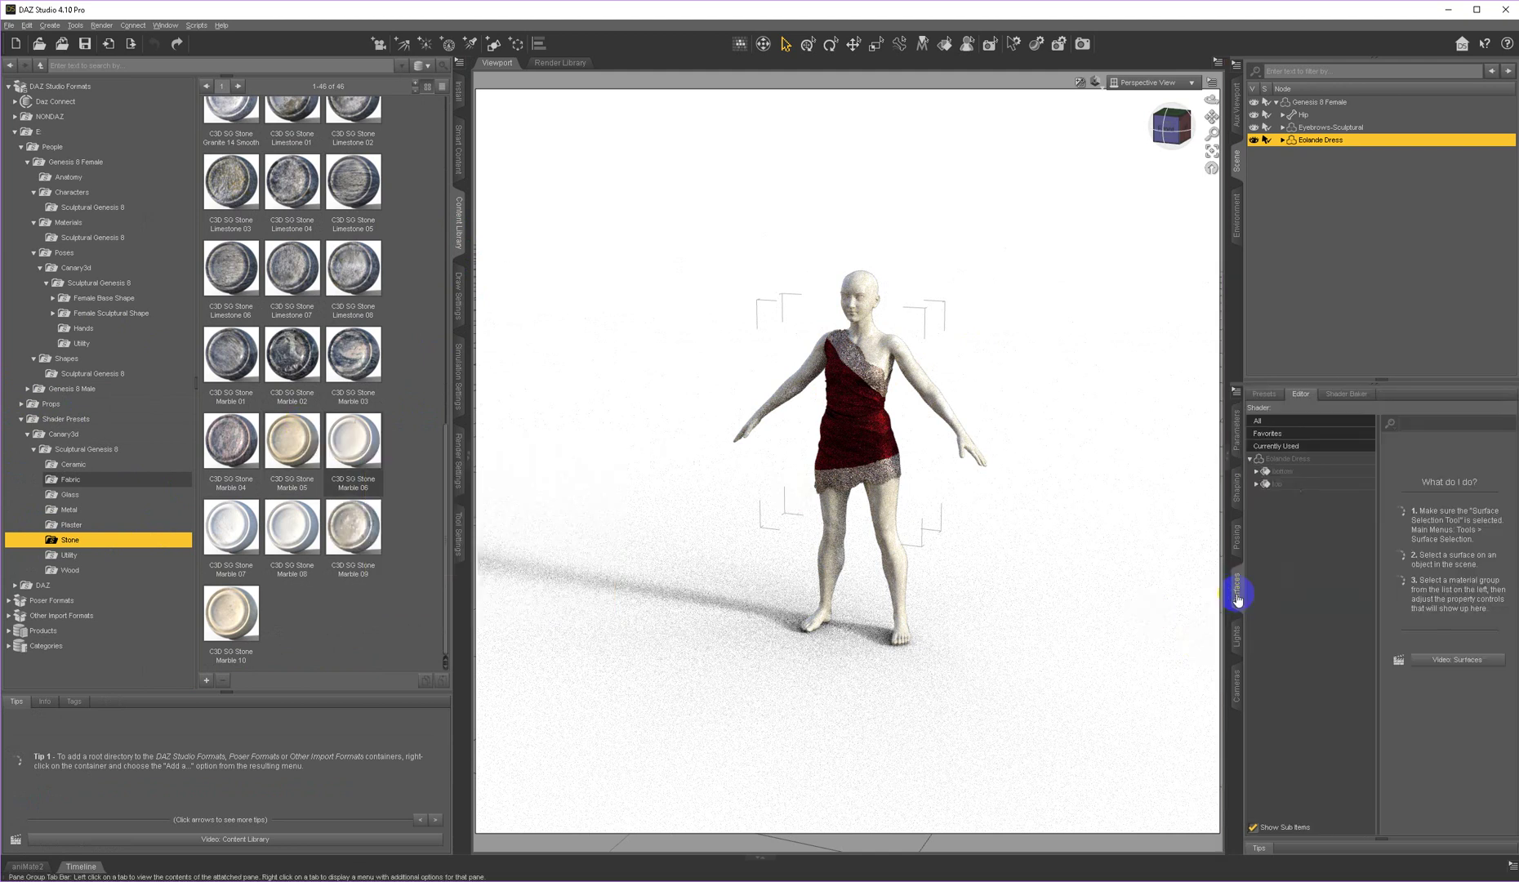
left_click(1289, 459)
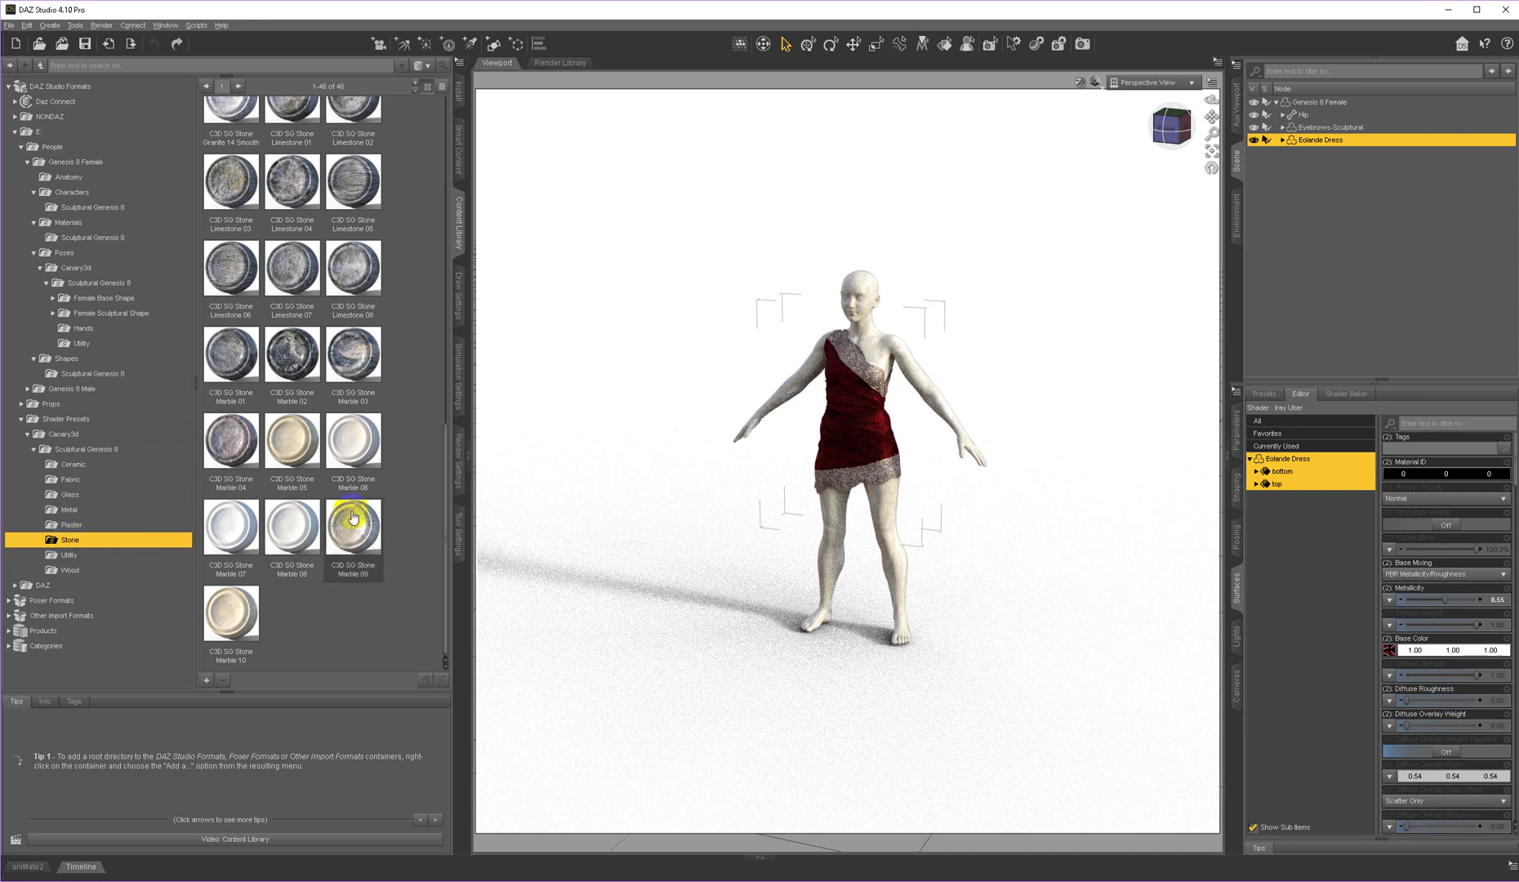
left_click(301, 448)
double_click(301, 449)
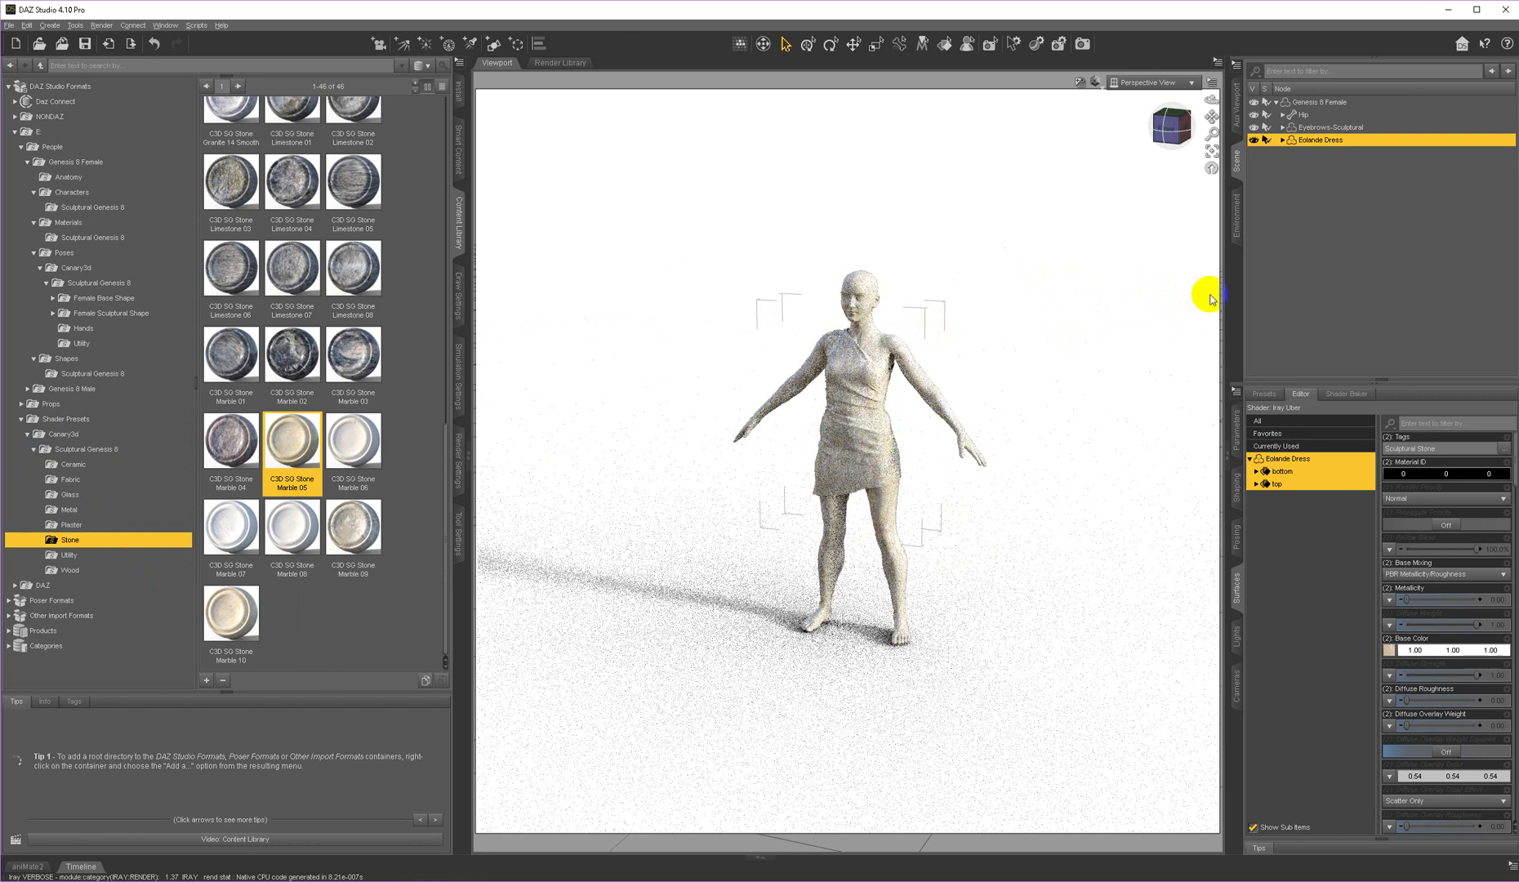
left_click_drag(1282, 379, 1299, 359)
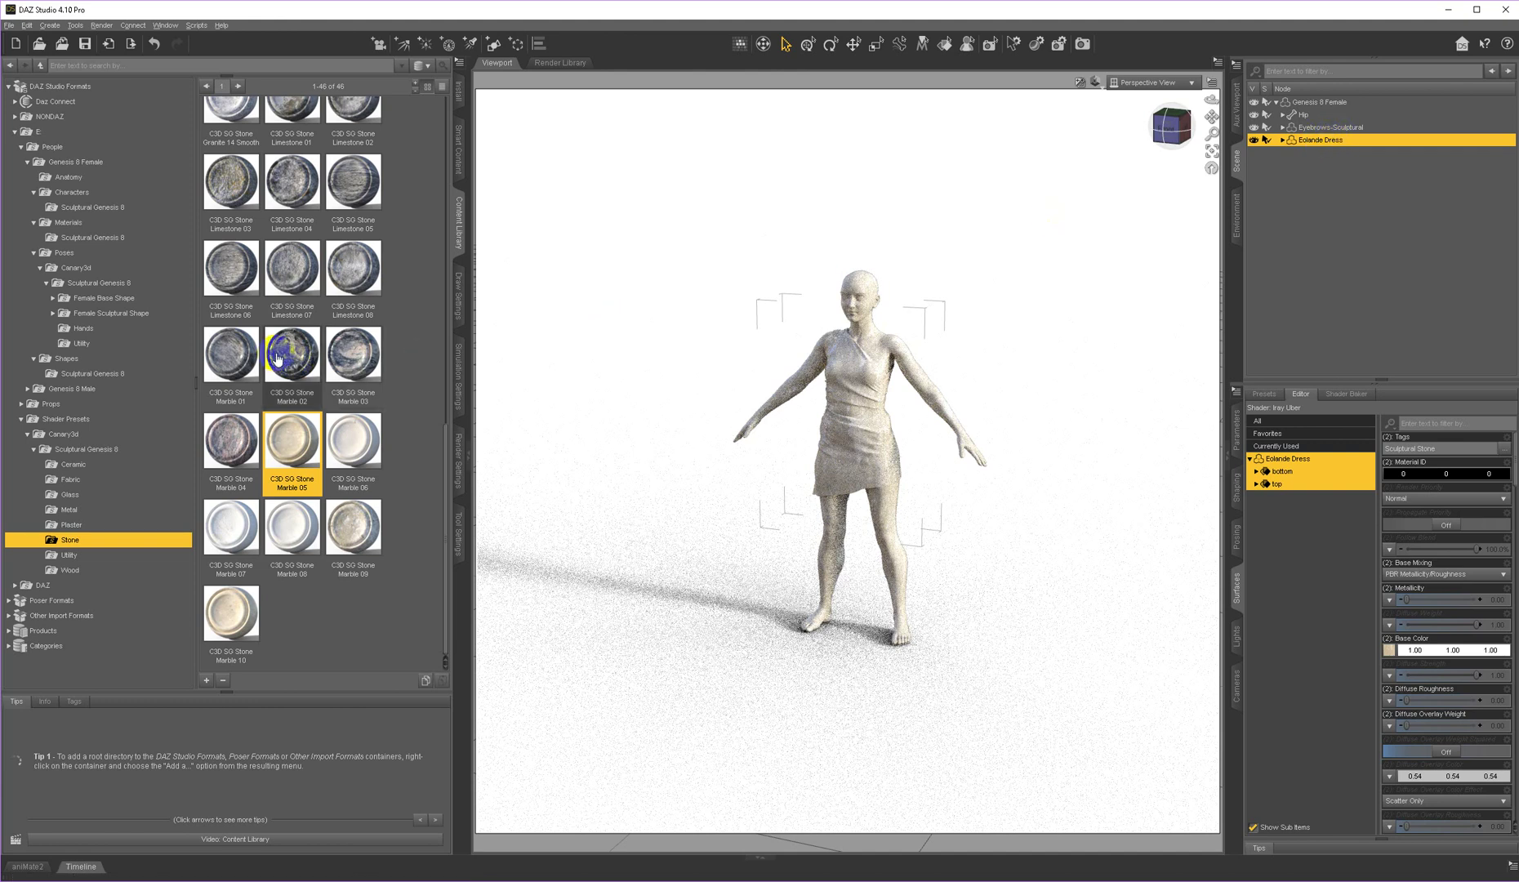
- Select the Genesis 8 Female figure and turn off Filter By Context in Products
left_click(461, 169)
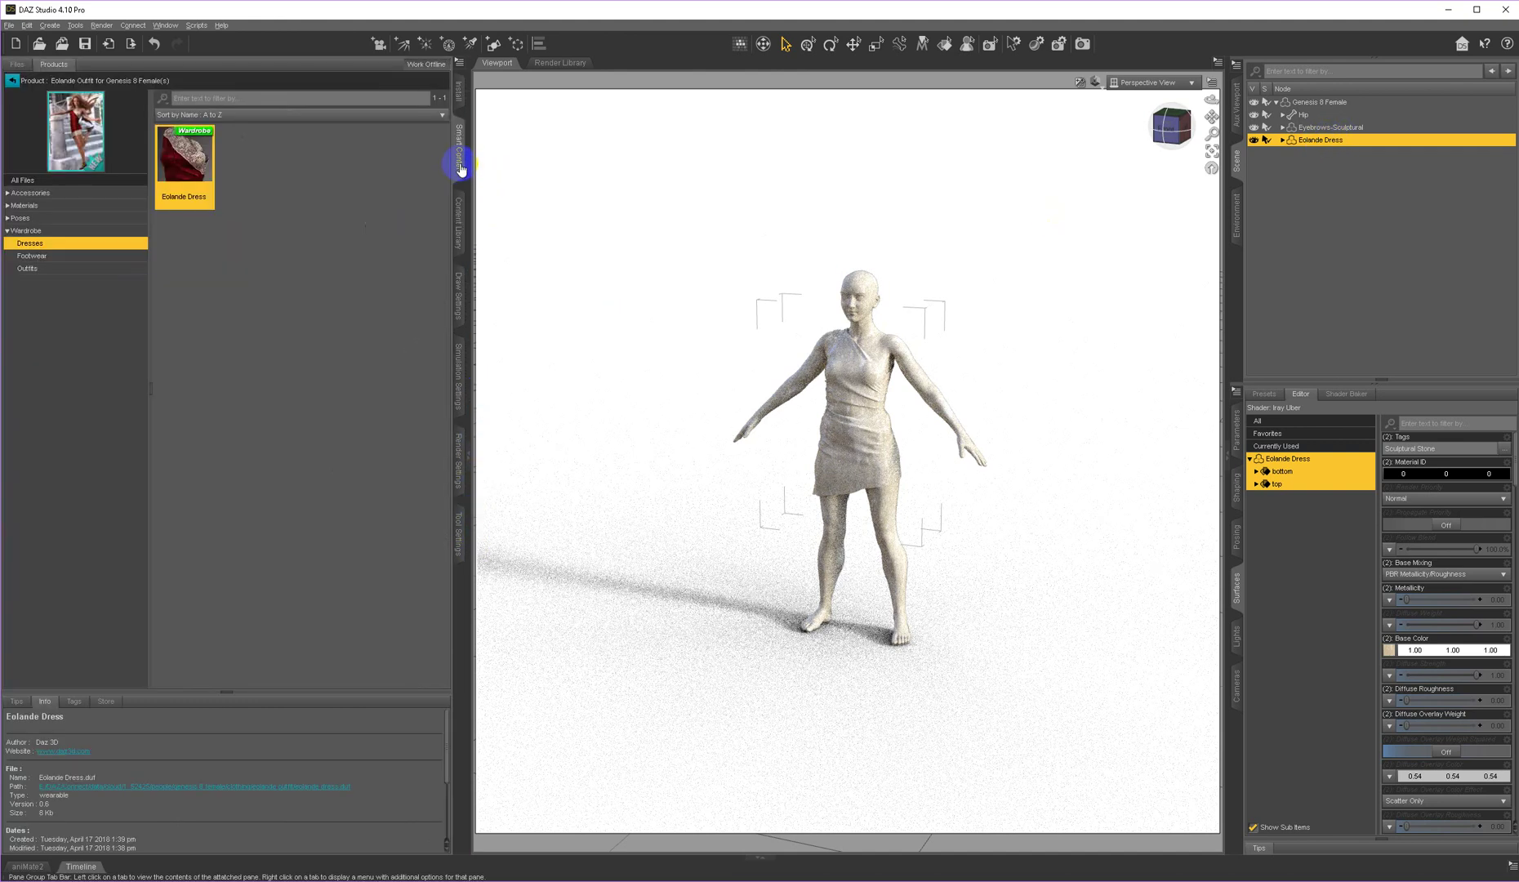
left_click(14, 80)
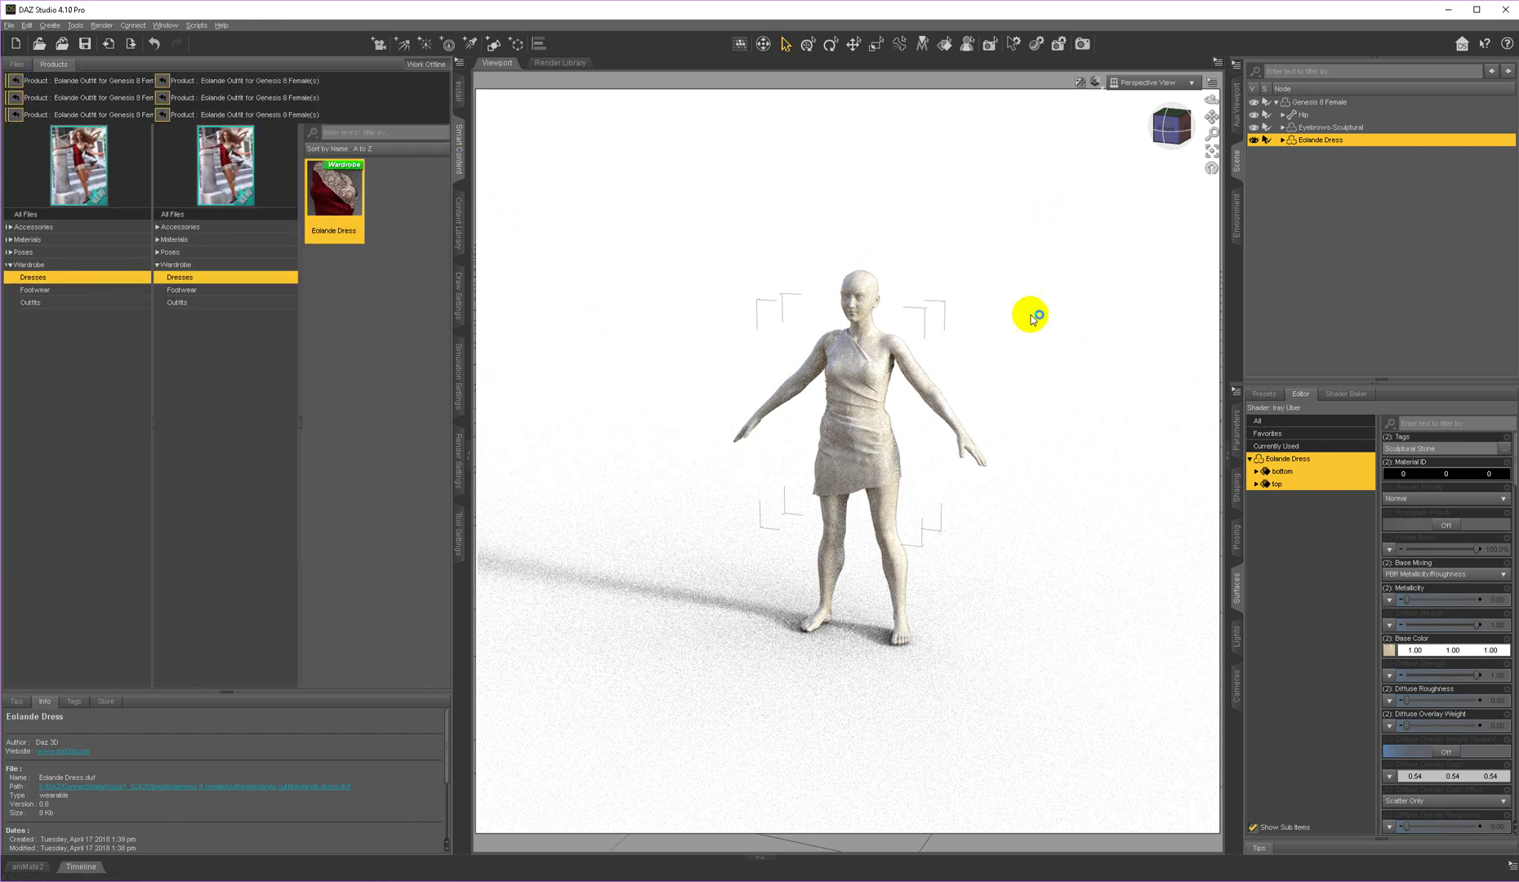
left_click(1311, 107)
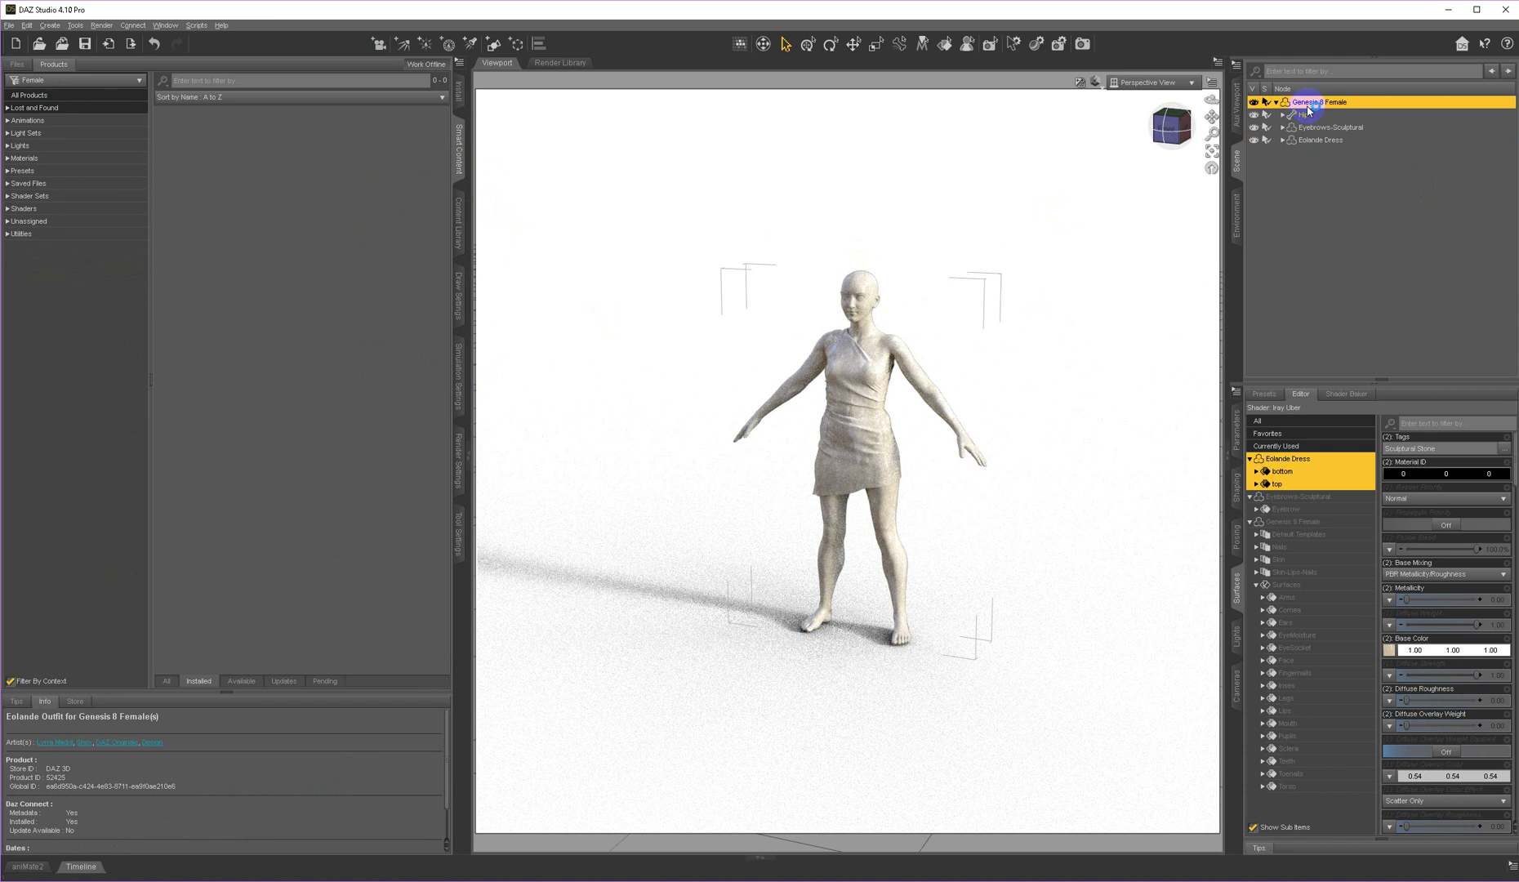
left_click(10, 681)
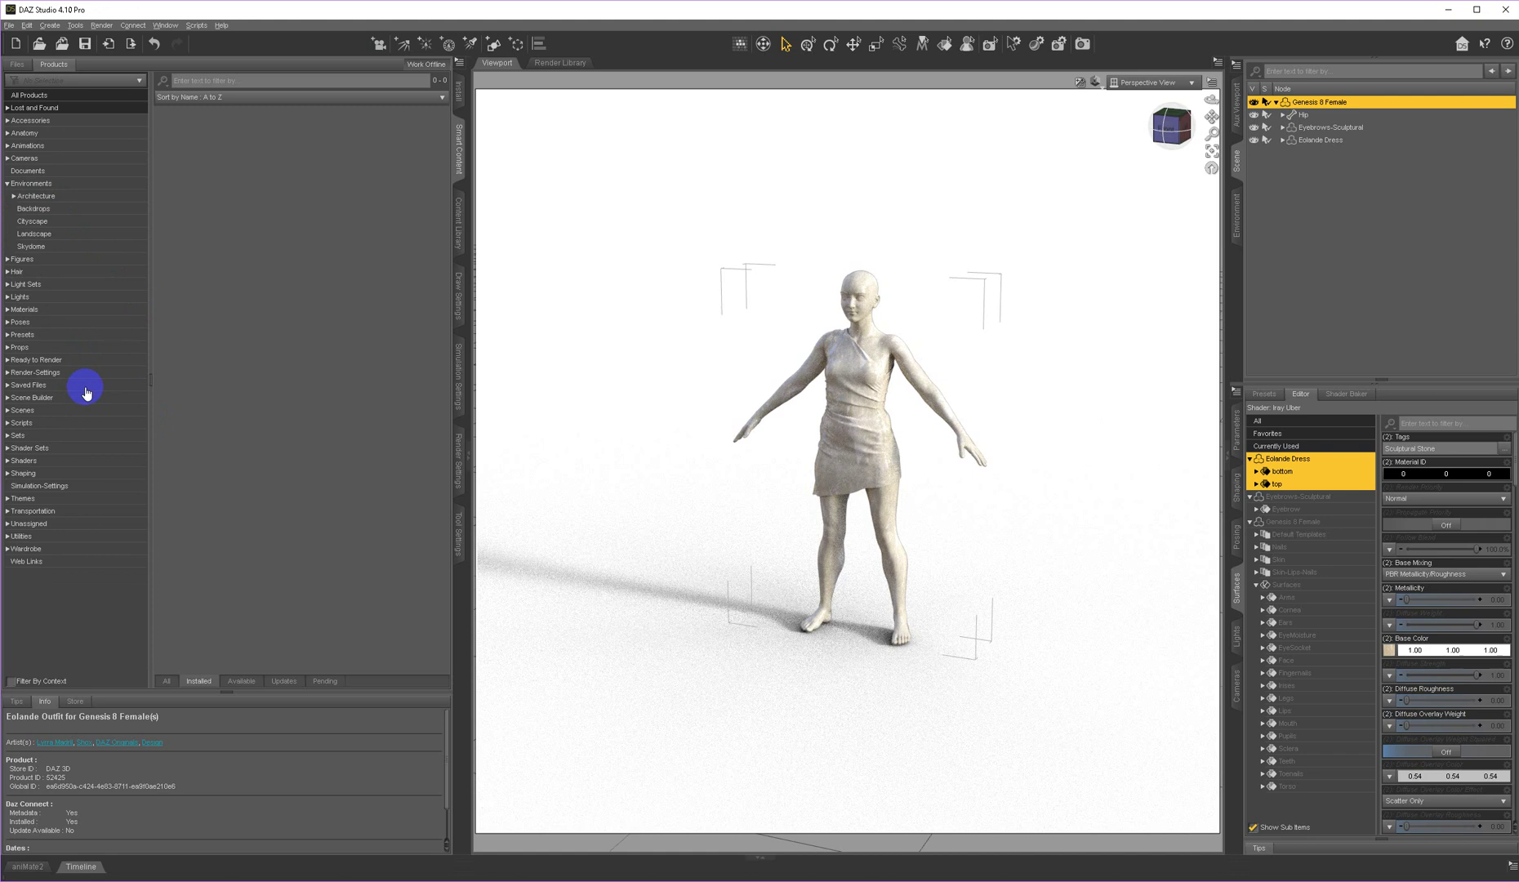
- Filter the Hair > Updo category by 'sultry' to list the Sultry Hair products
left_click(16, 274)
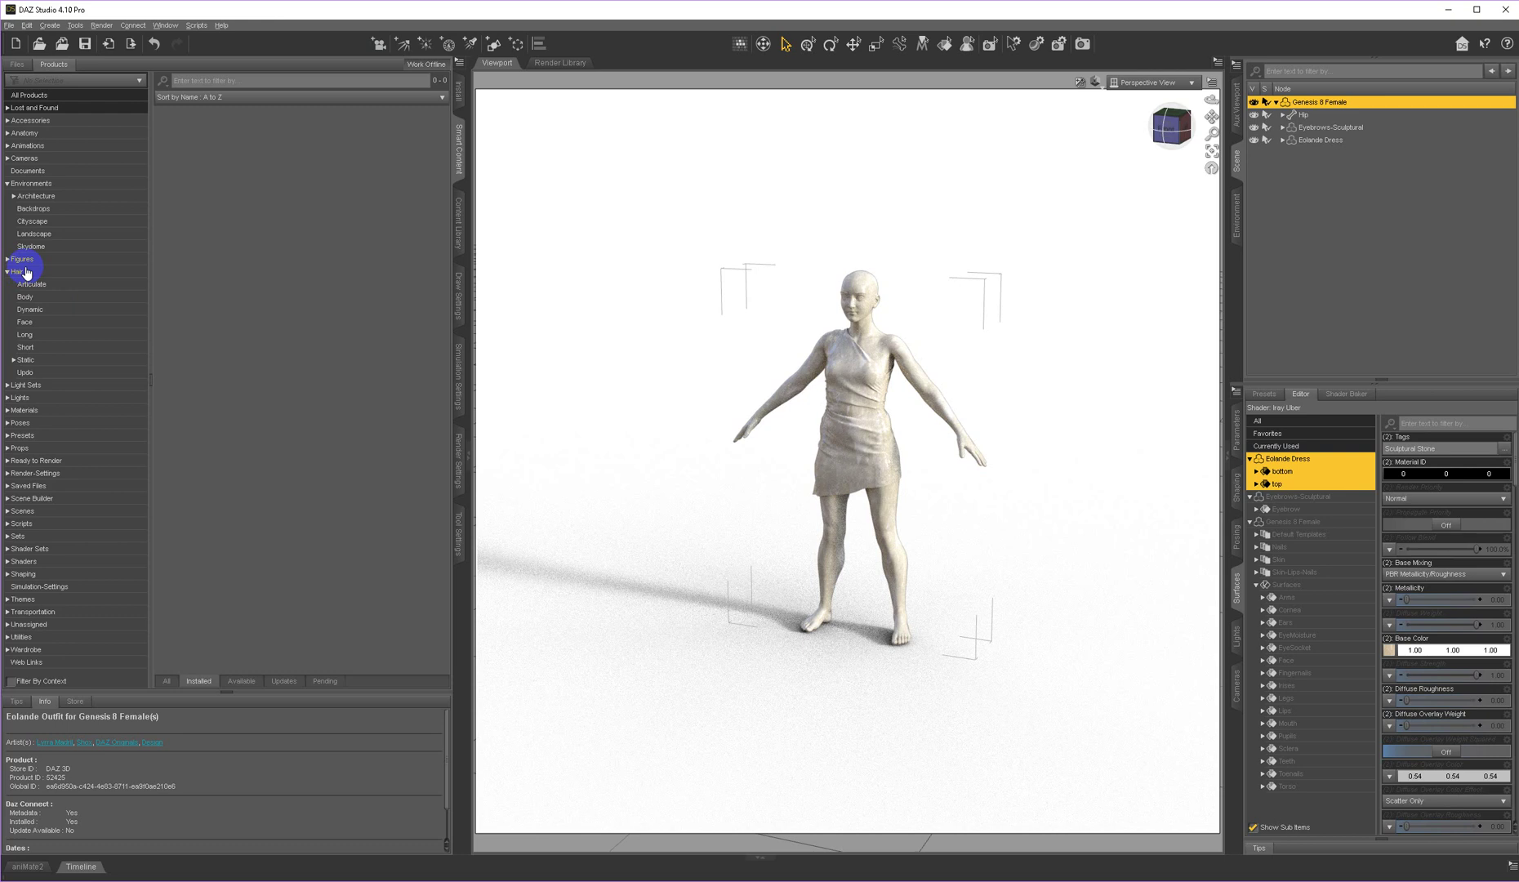
left_click(26, 273)
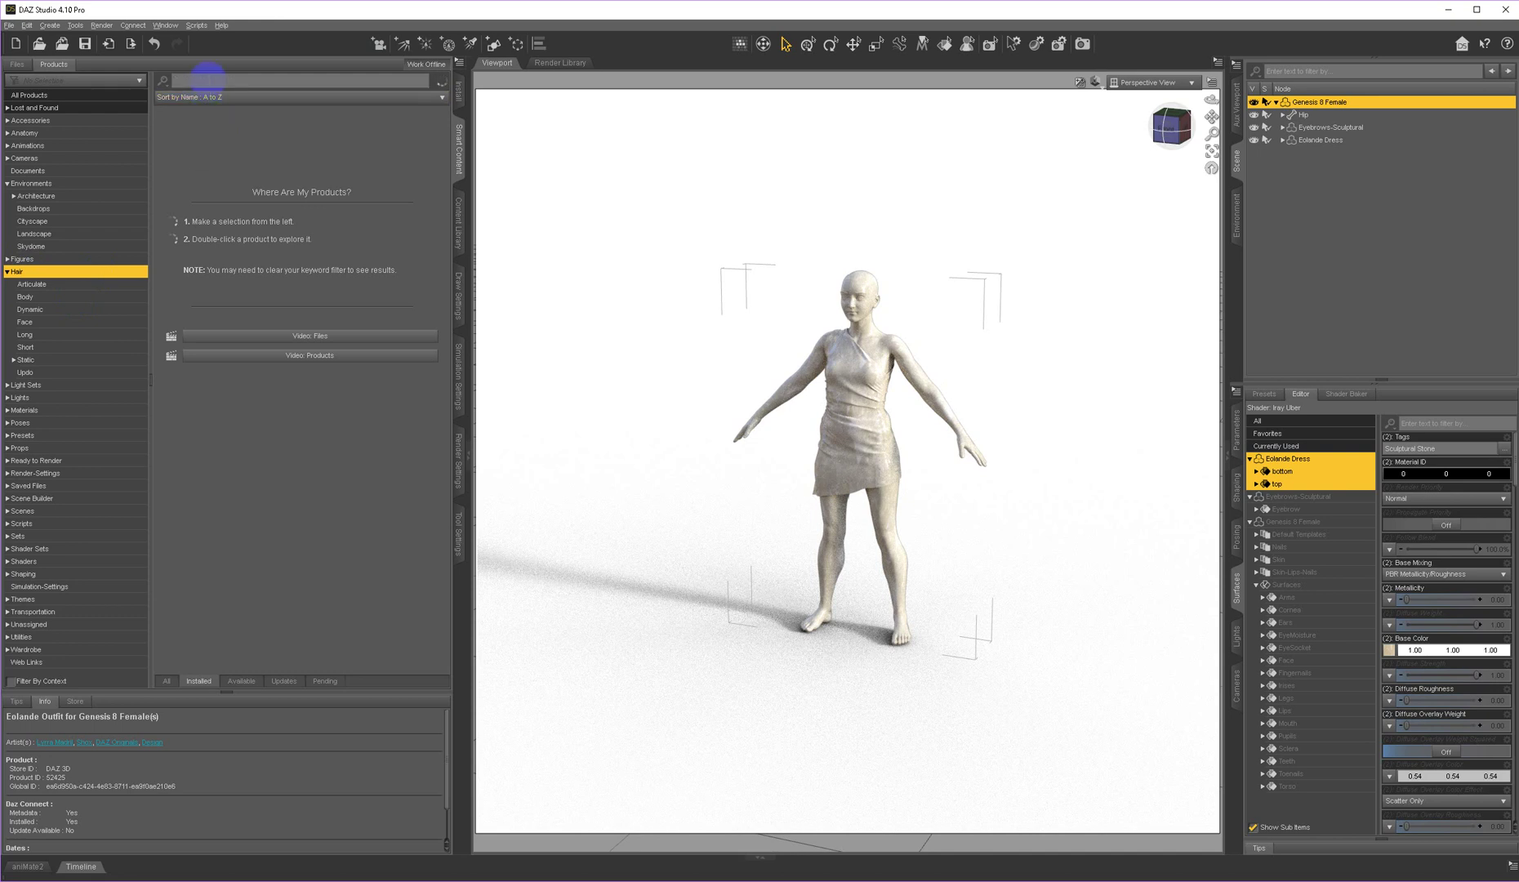
left_click(26, 373)
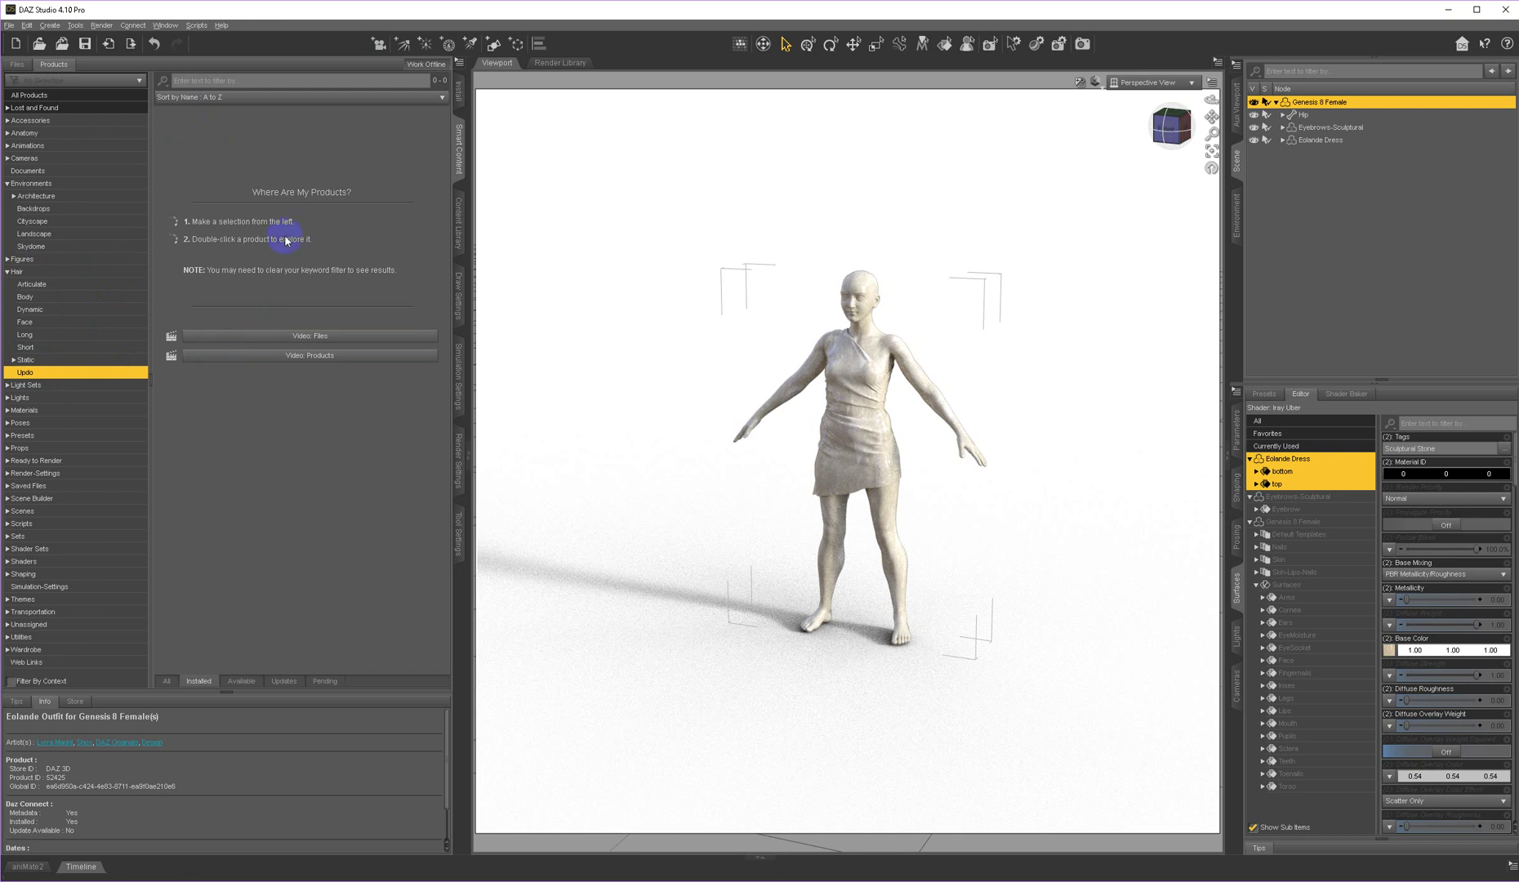
left_click(233, 84)
type("sultry")
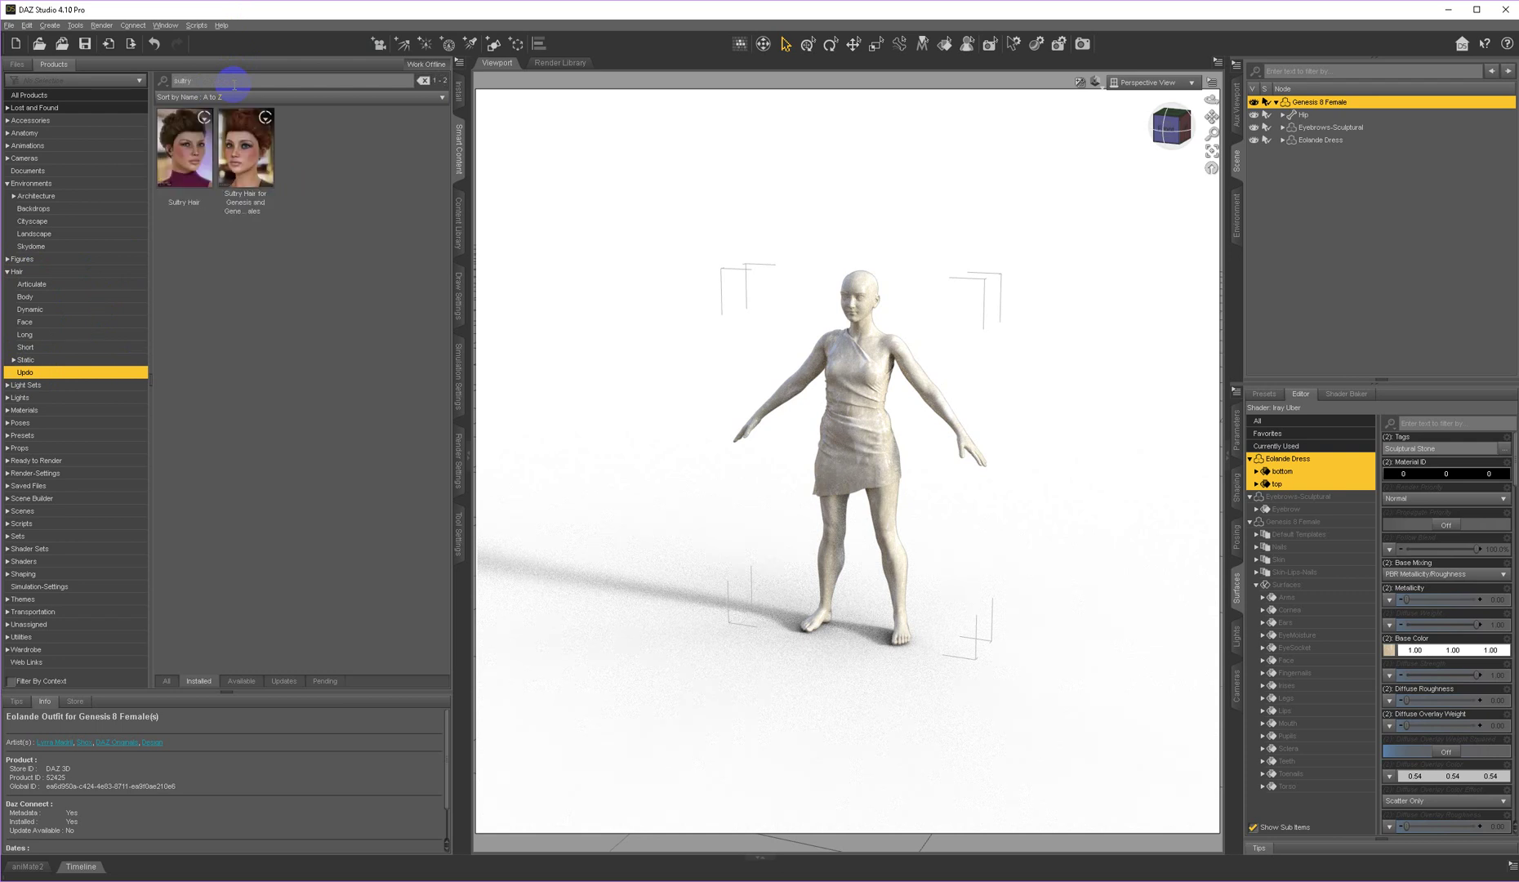
- Load the second Sultry Hair preset and select GN2SultryHair in the Scene pane
left_click(243, 163)
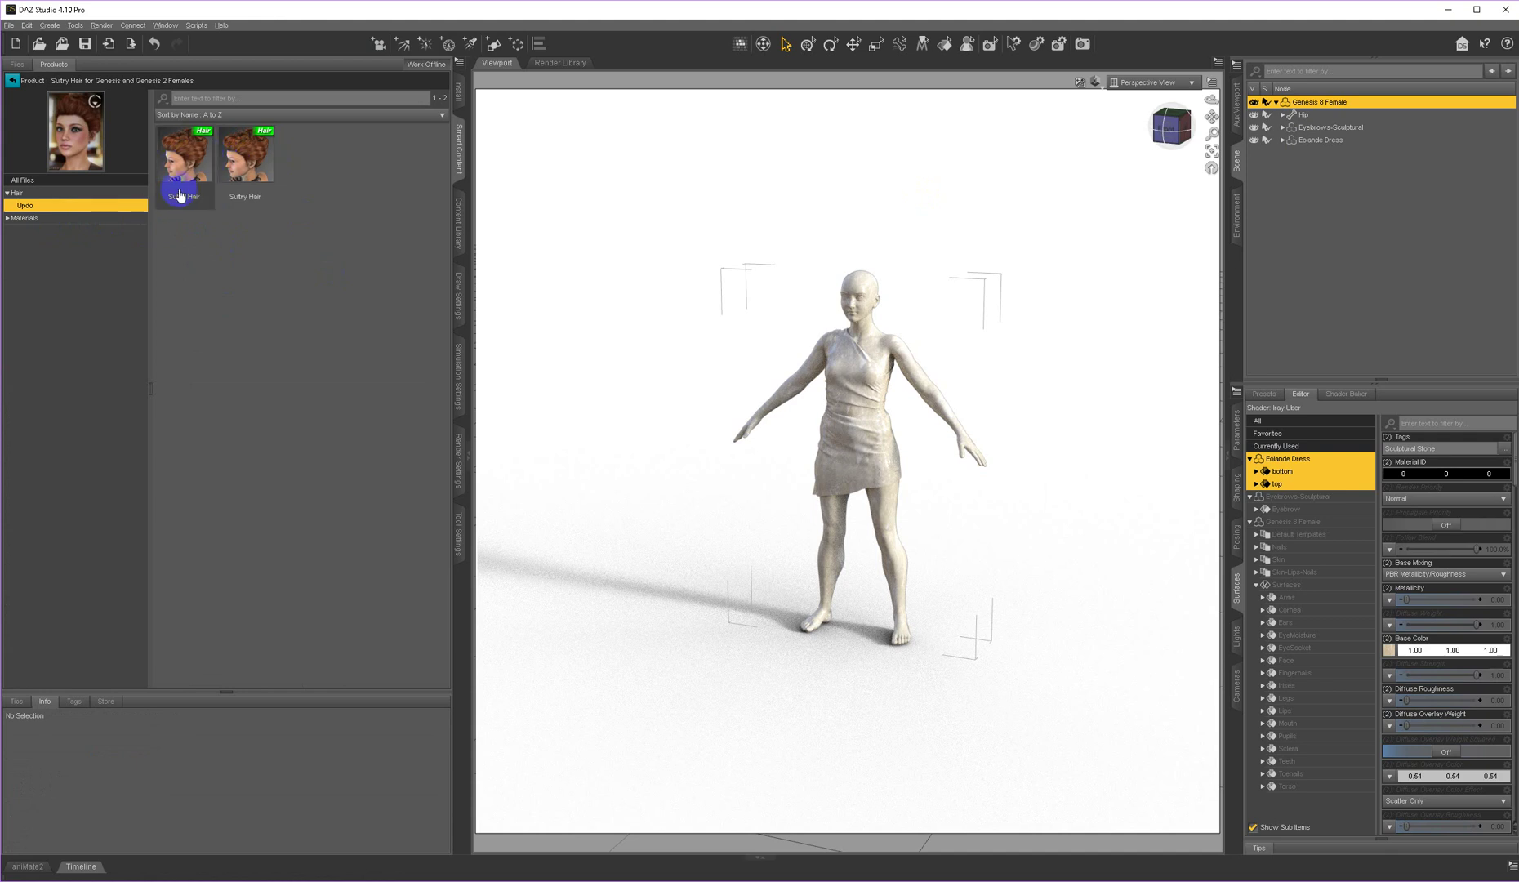
mouse_move(183, 199)
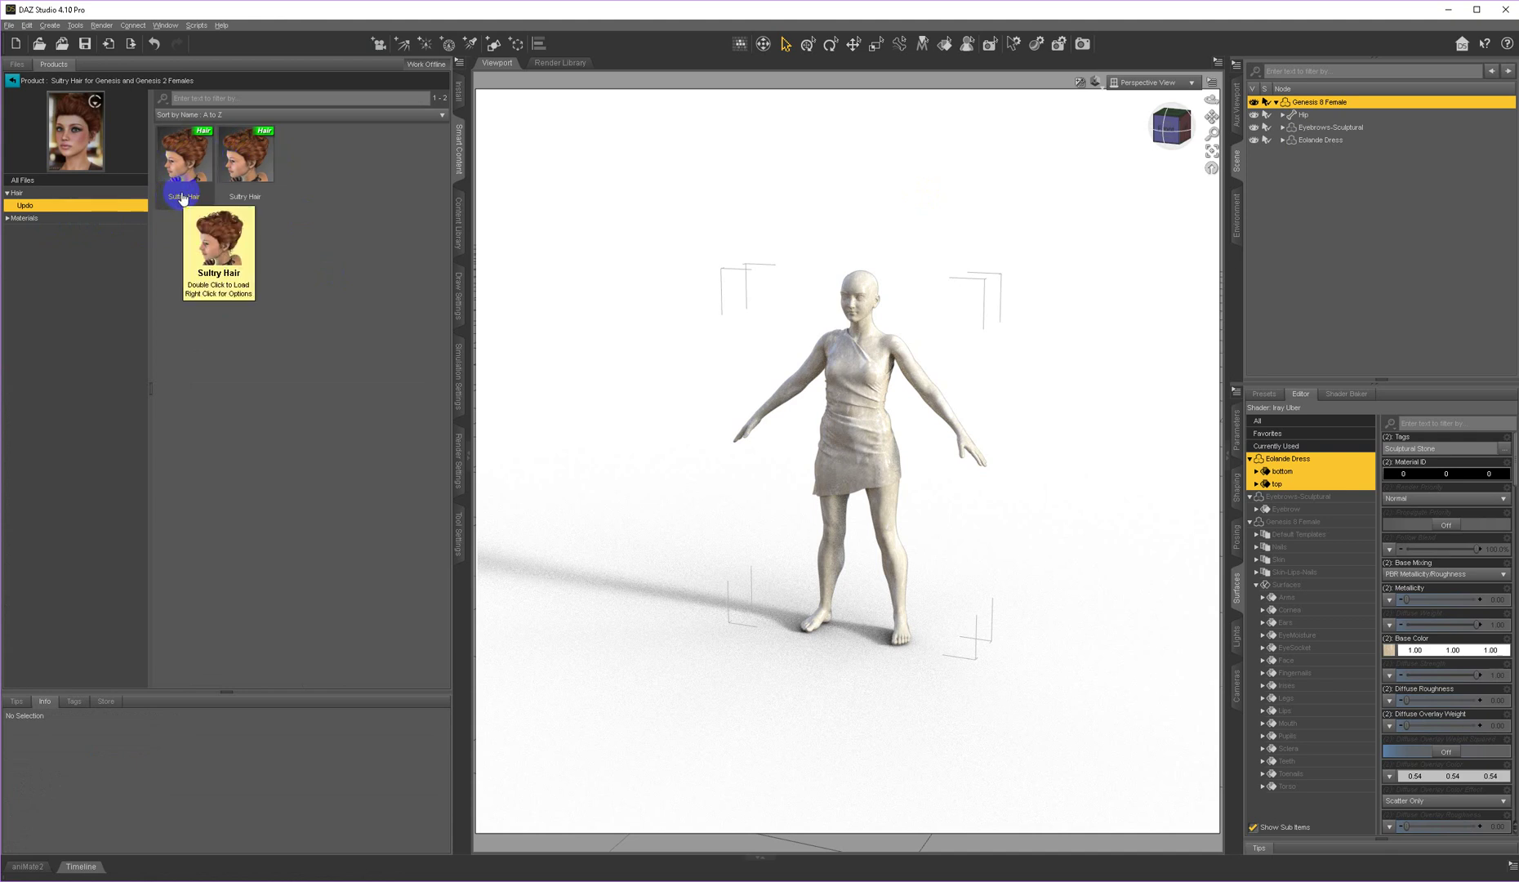
mouse_move(245, 159)
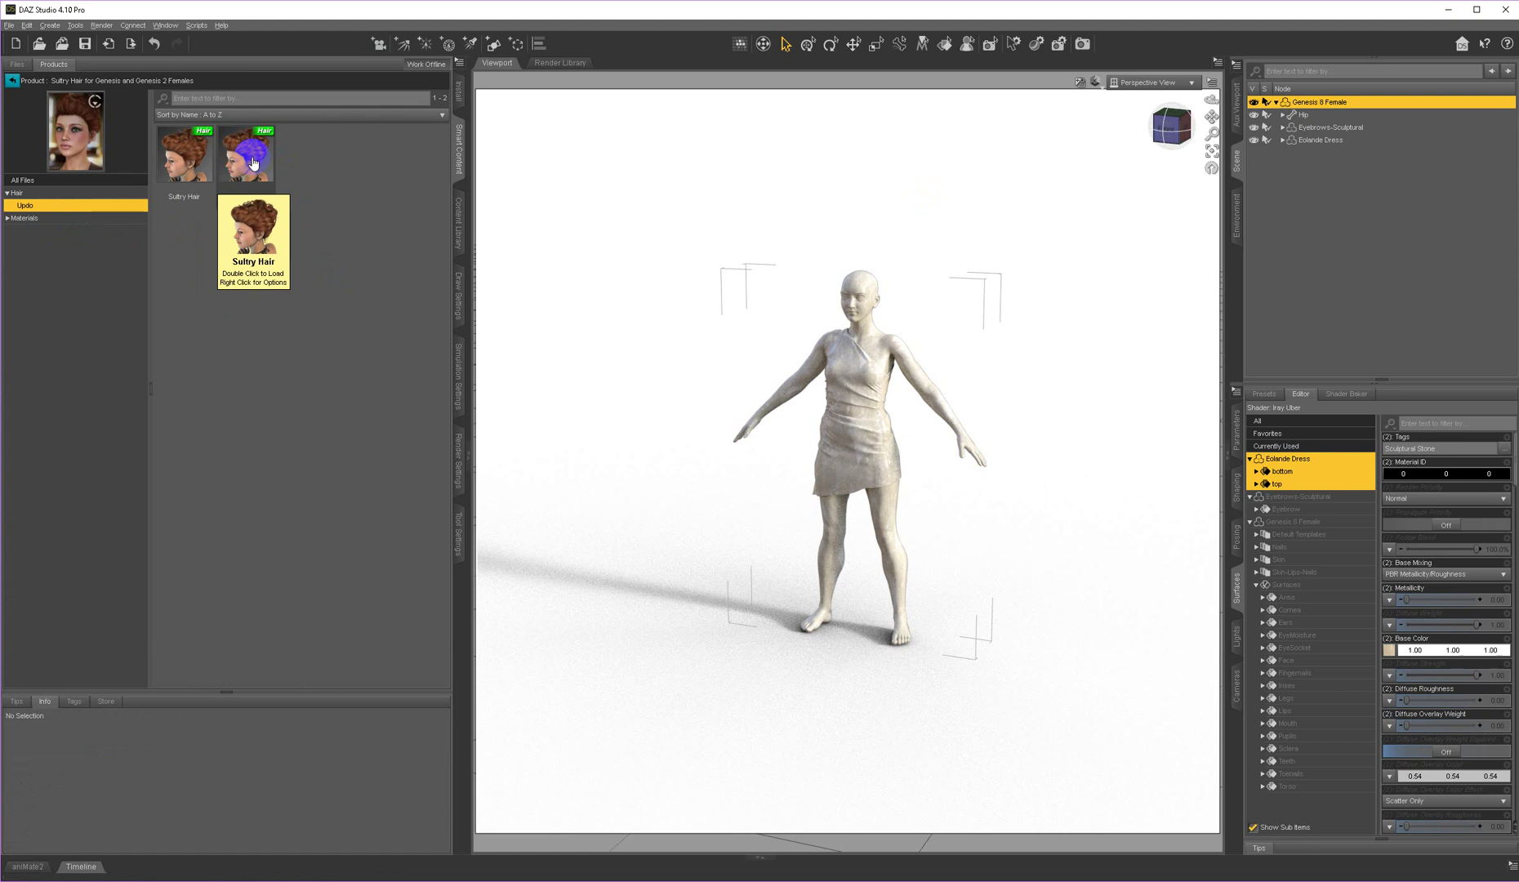
left_click(254, 162)
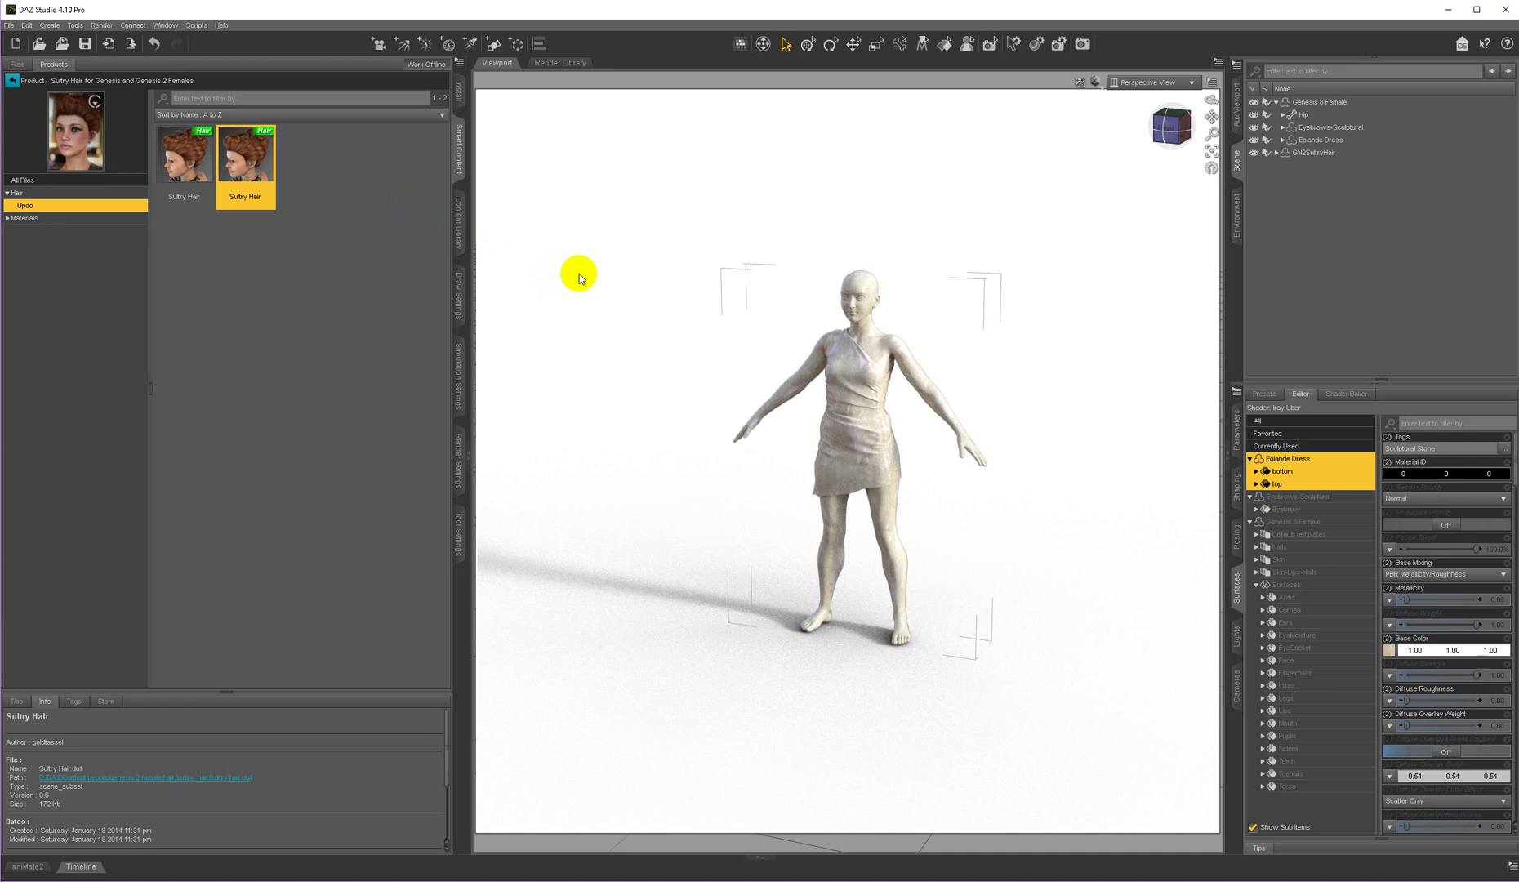
left_click(1370, 152)
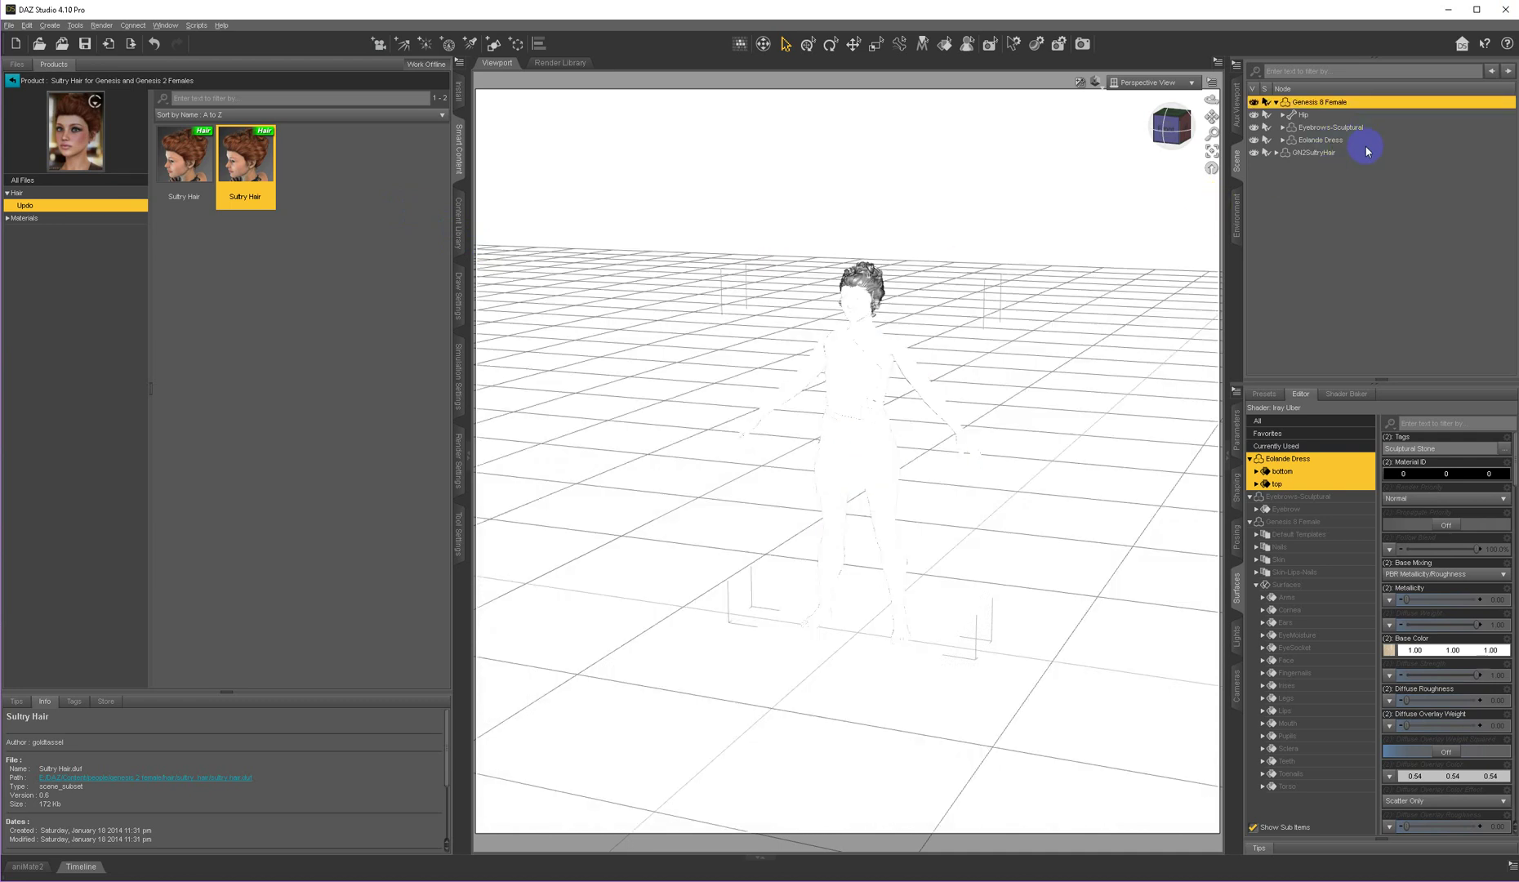
left_click(1321, 154)
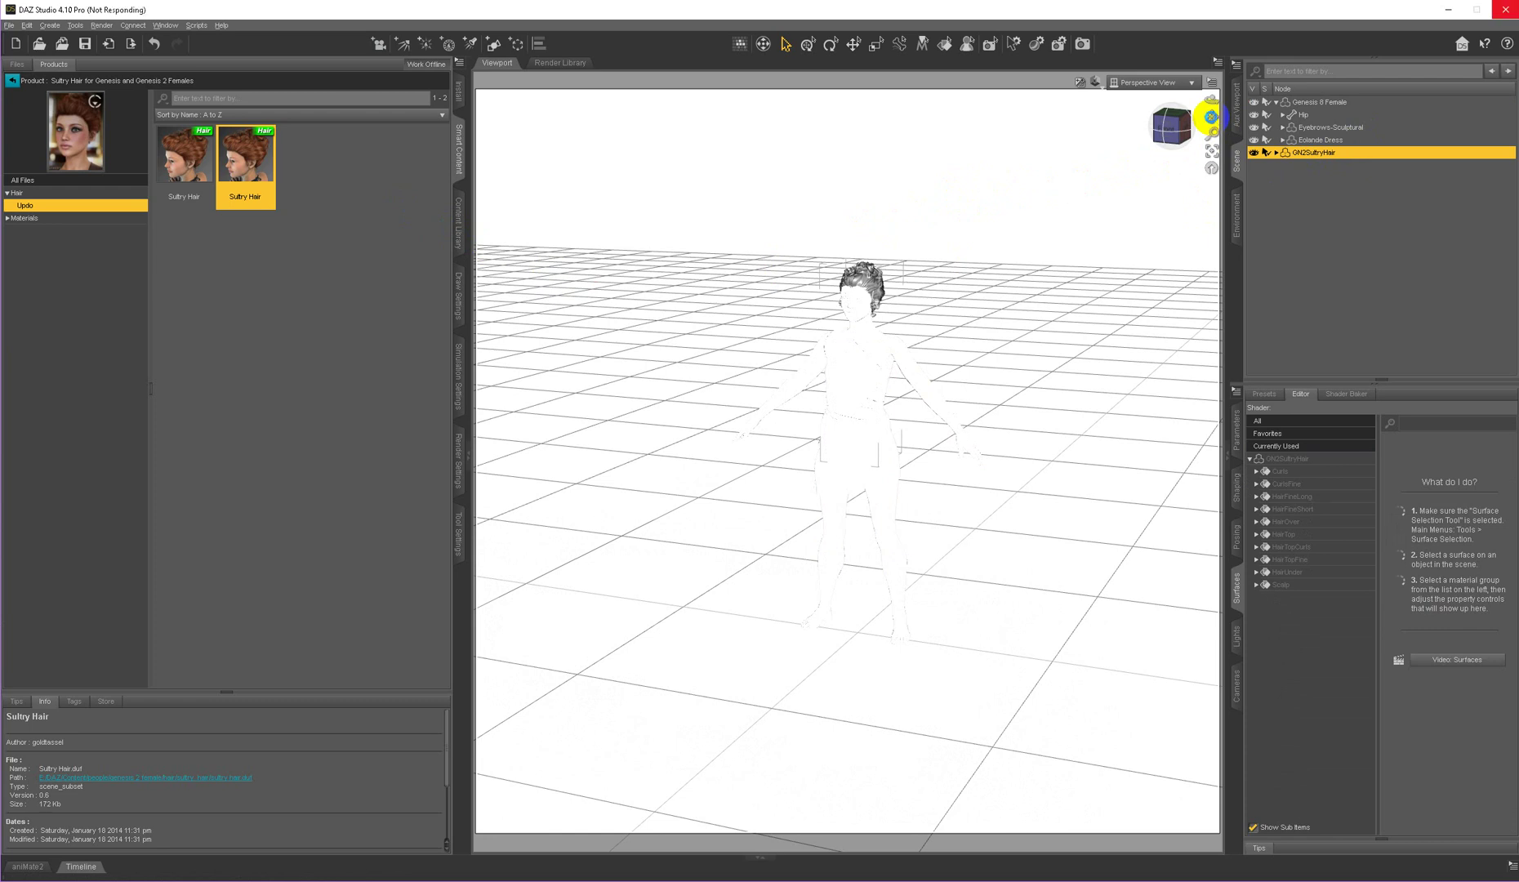
left_click(1249, 165)
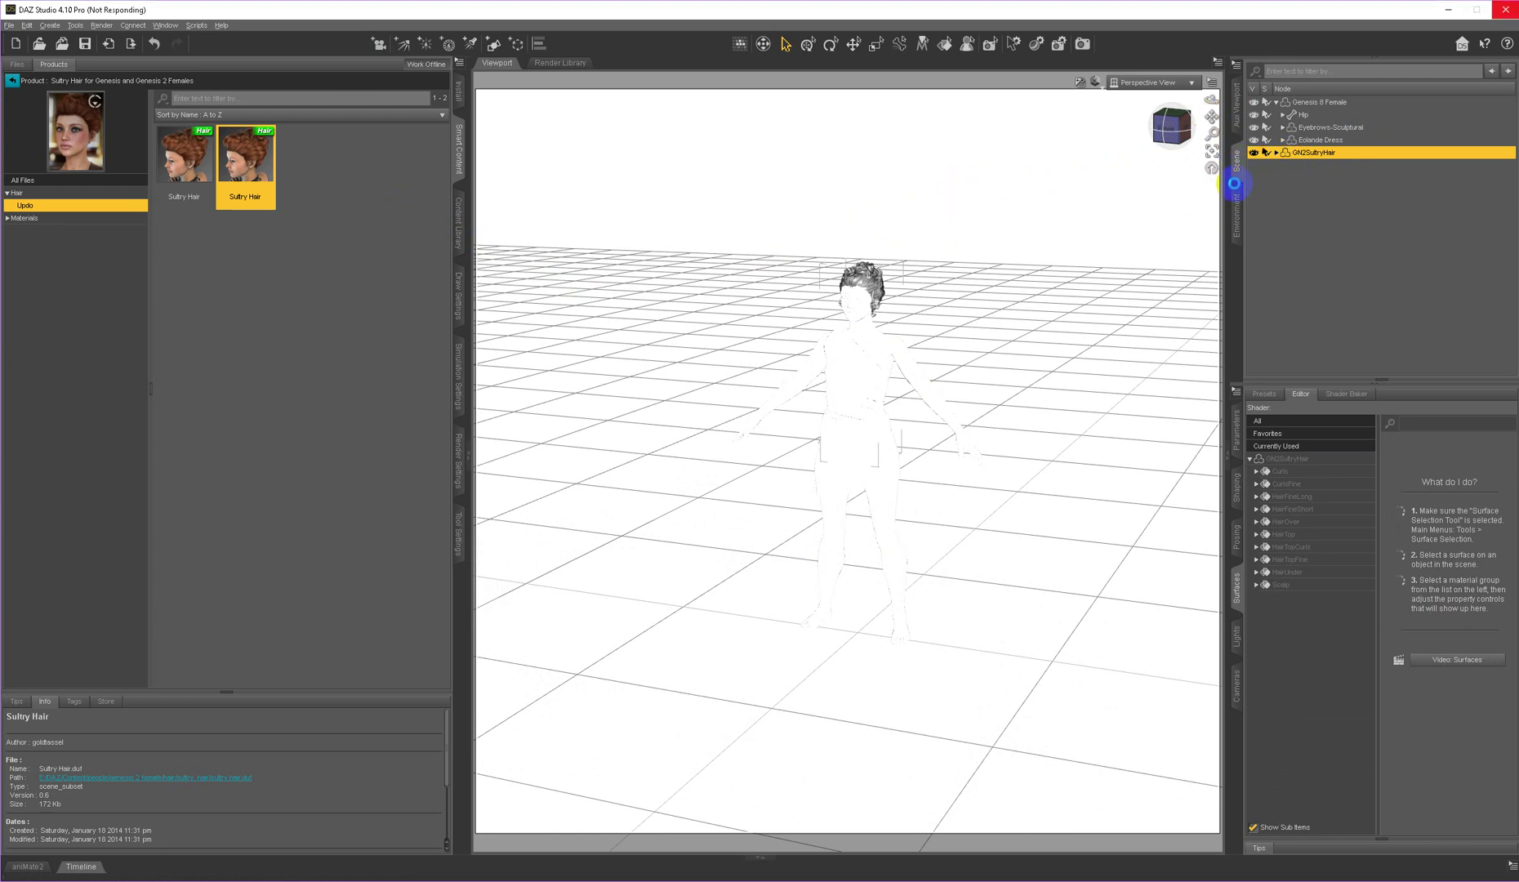
- Switch the viewport DrawStyle to Texture Shaded
left_click(1095, 83)
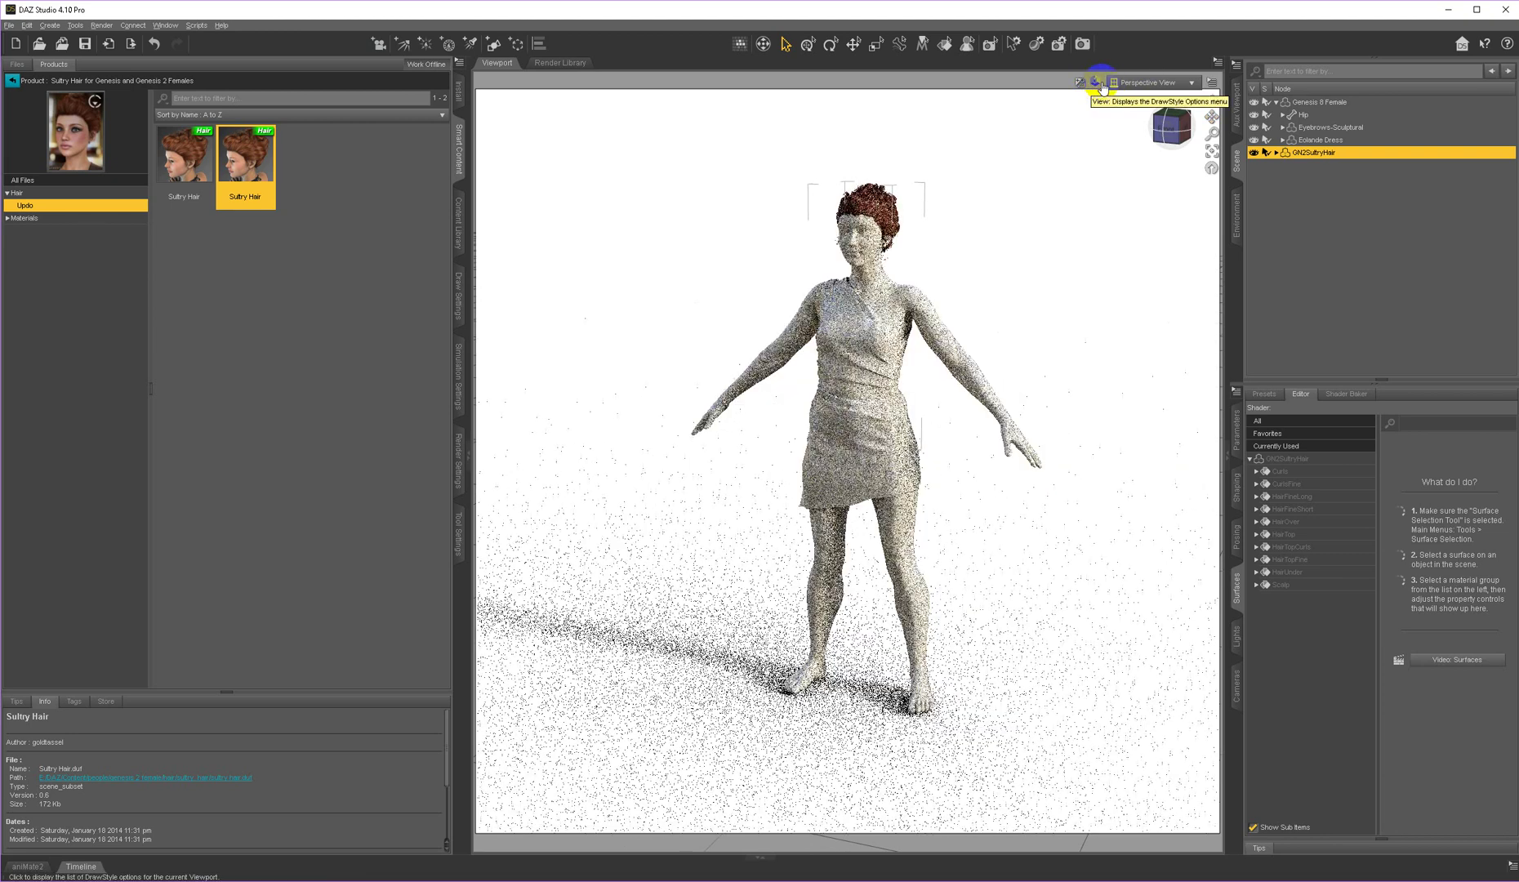
left_click(1098, 83)
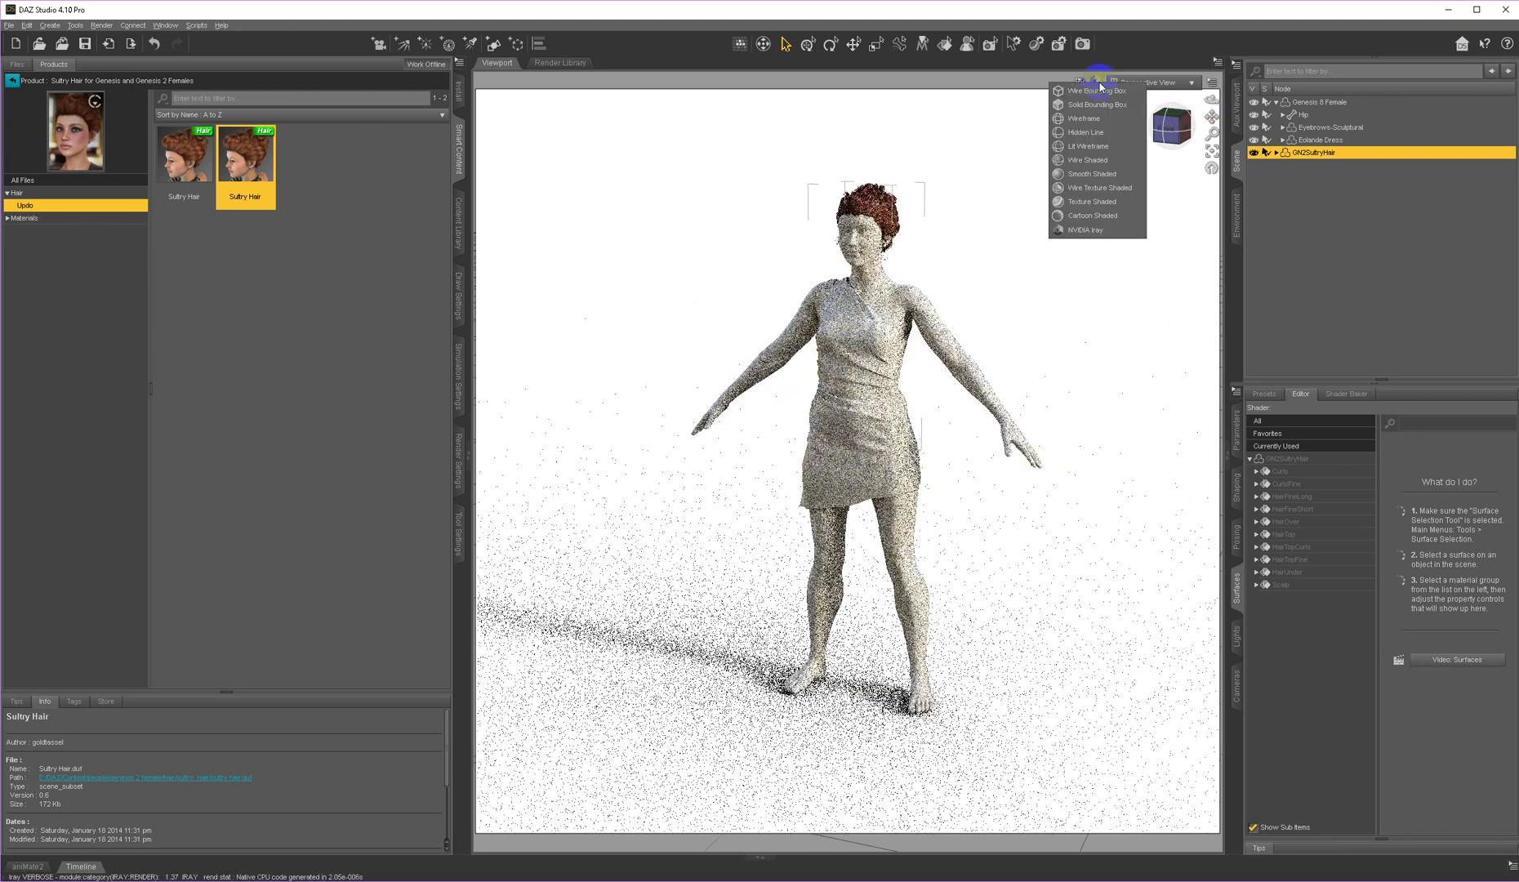
left_click(1088, 203)
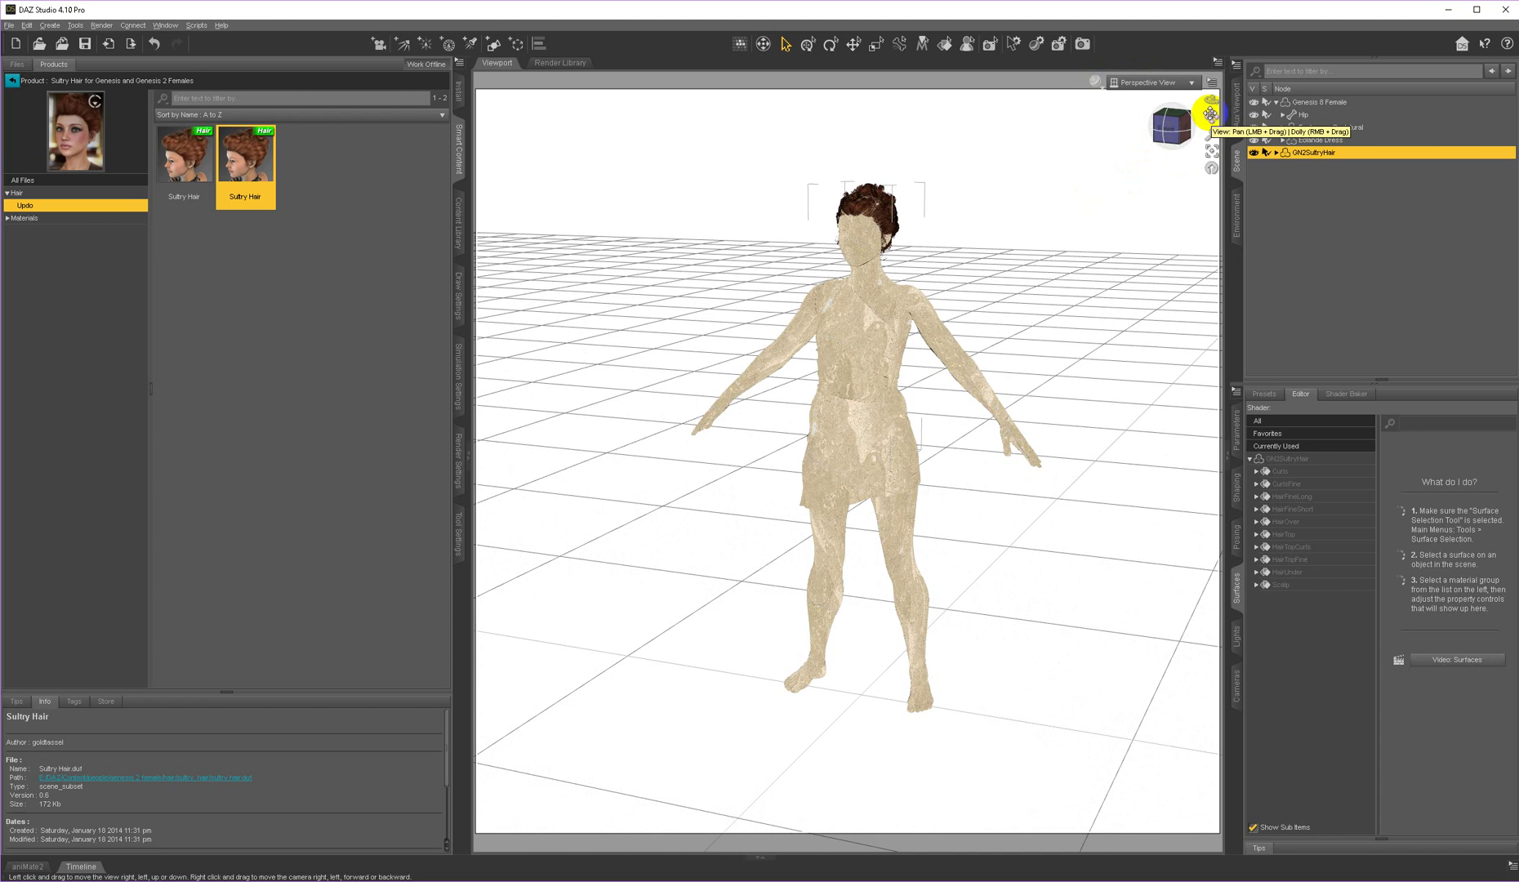
- Frame the camera close on the figure's head and the unfitted hair
left_click_drag(753, 432, 750, 428)
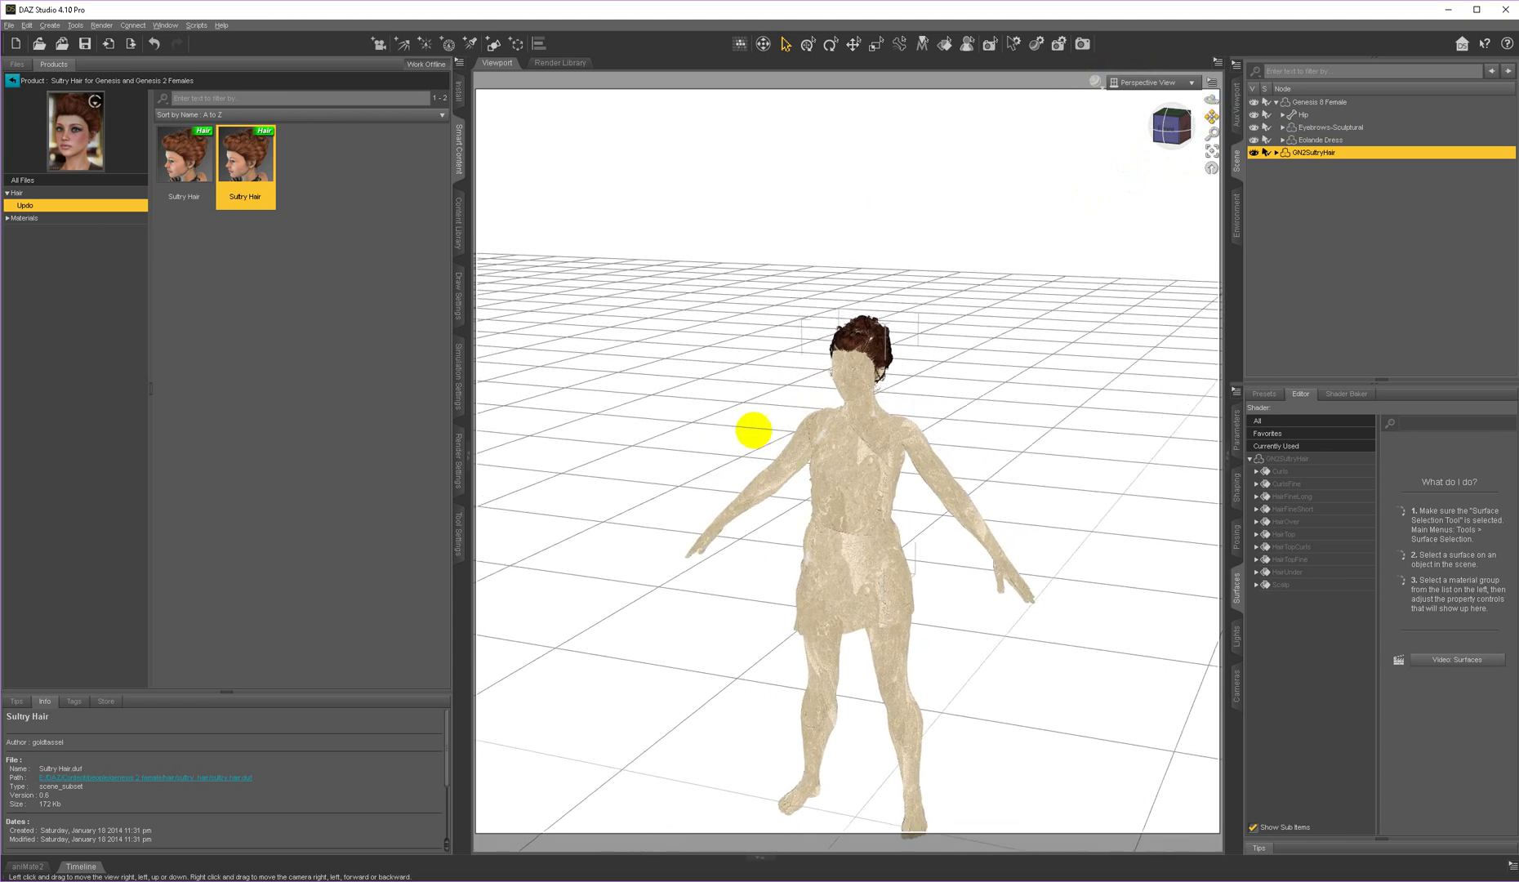
scroll(976, 249, "up", 10)
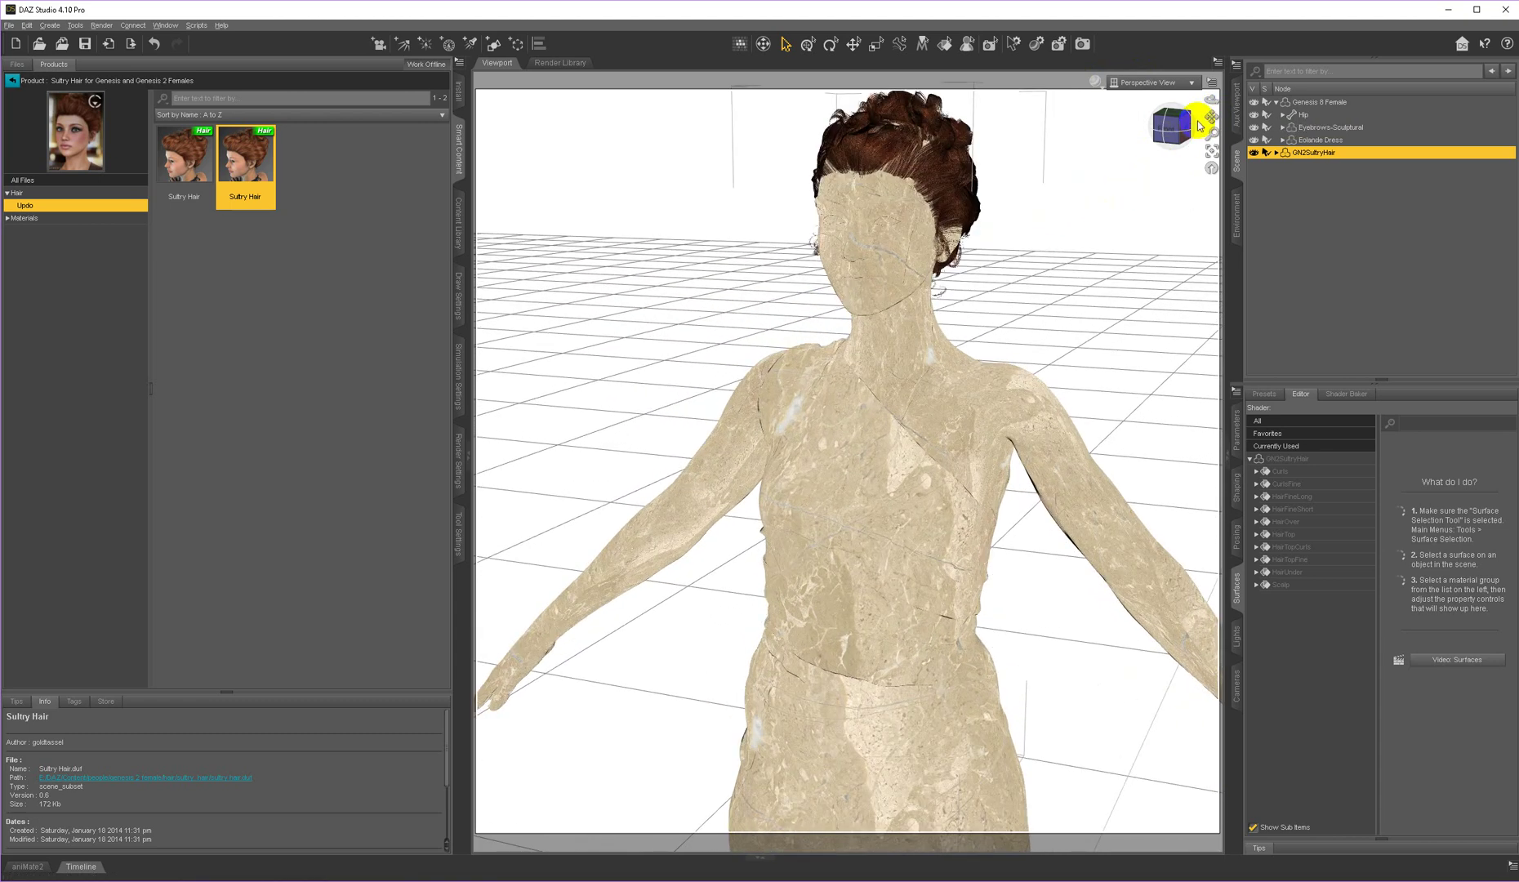
left_click_drag(1199, 125, 1166, 122)
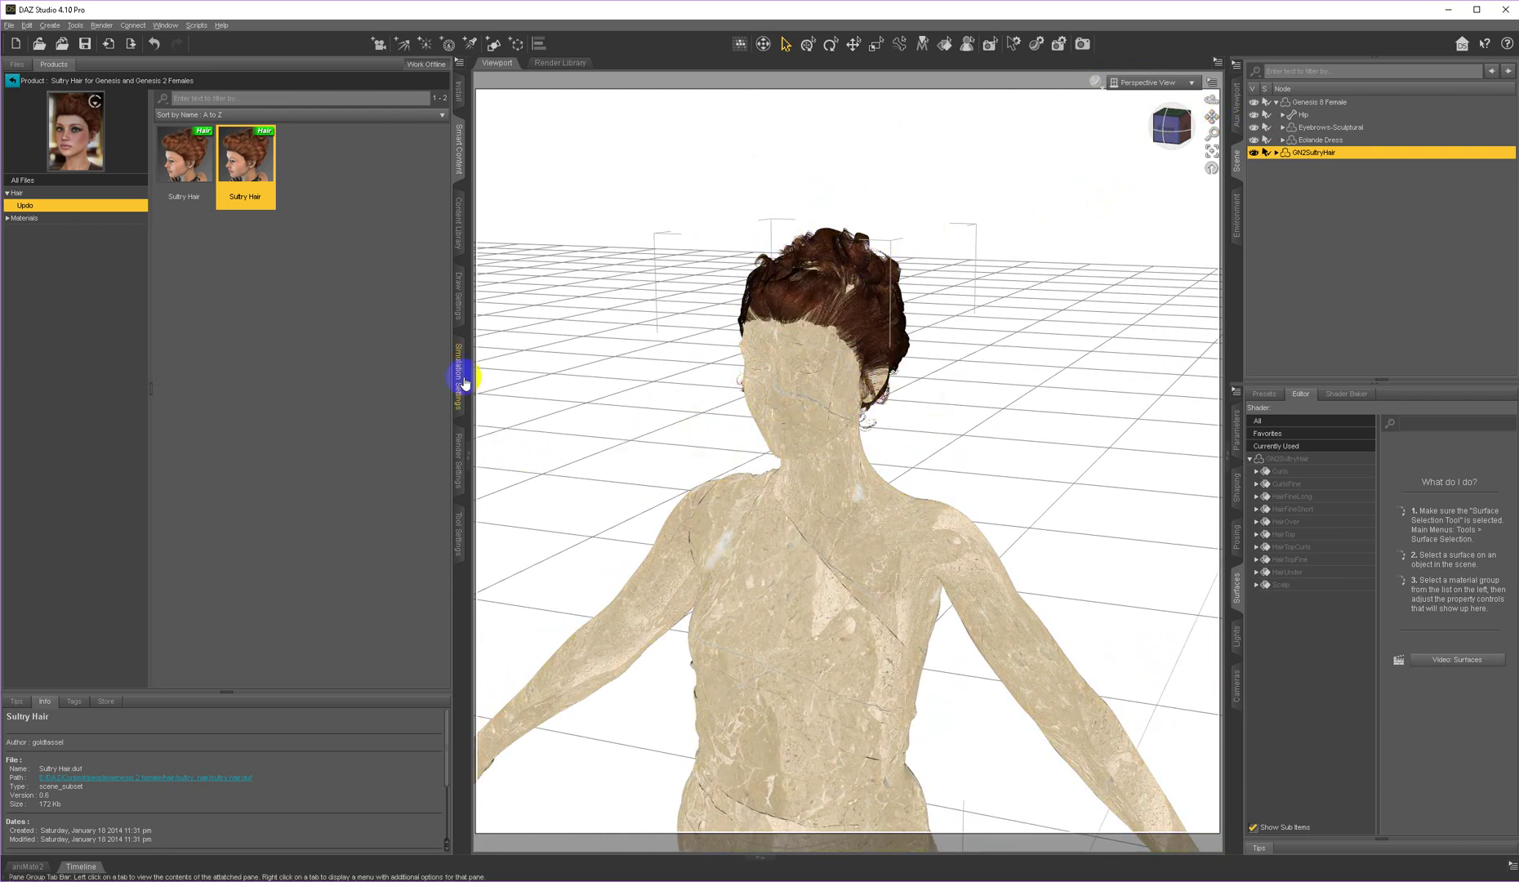
- Fit GN2SultryHair to Genesis 8 Female, auto-fitting it as a Genesis 2 Female item
right_click(1320, 155)
left_click(1359, 186)
left_click(637, 314)
left_click(580, 340)
left_click(583, 346)
left_click(581, 349)
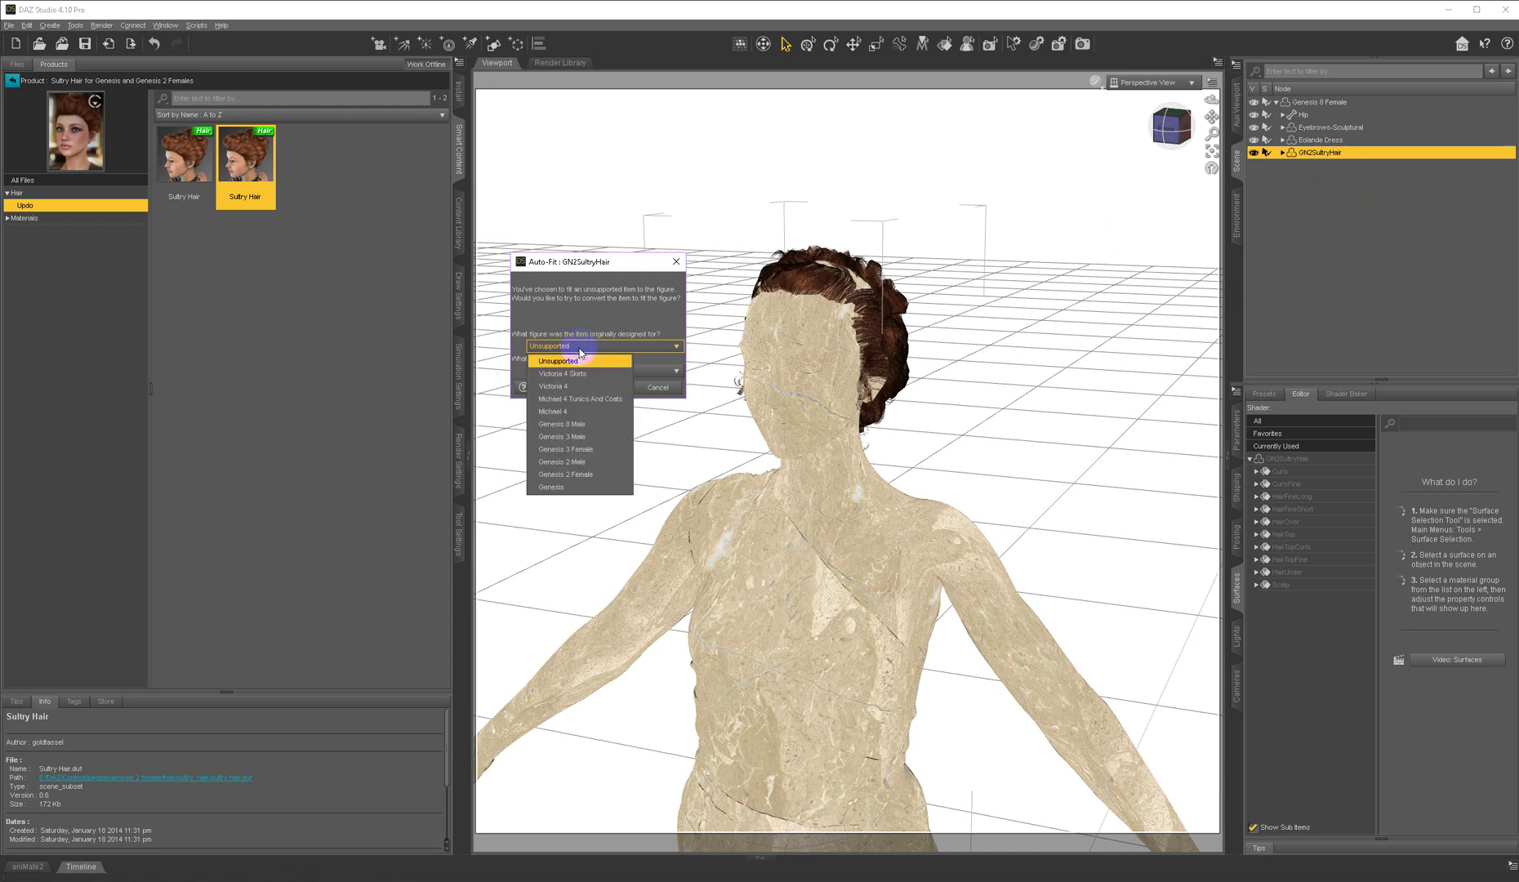
left_click(578, 476)
left_click(596, 385)
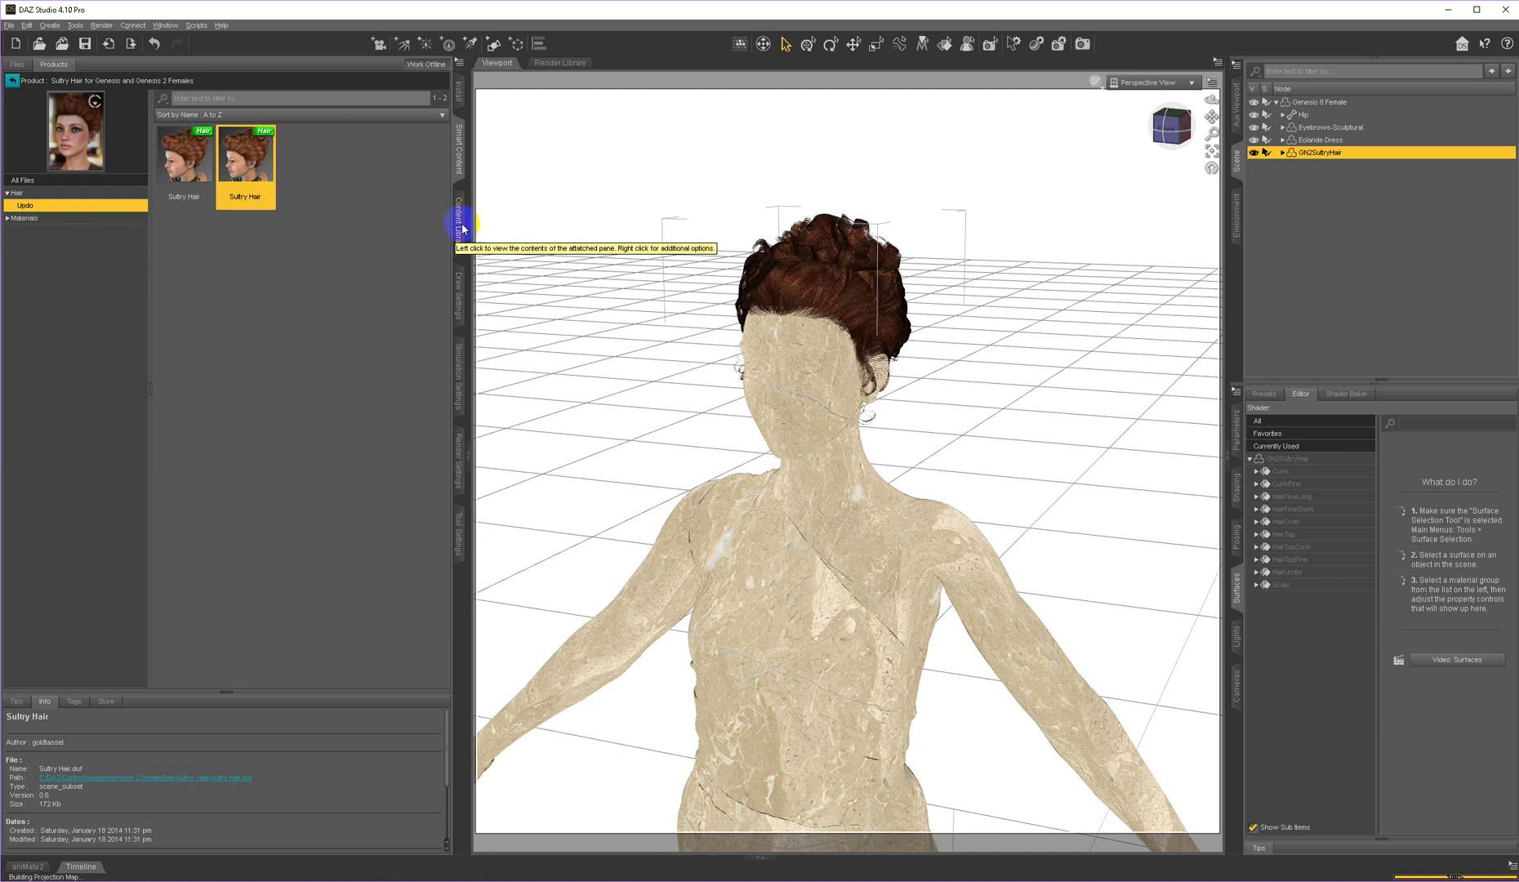
- Apply C3D SG Stone Marble 05 to all hair surfaces and switch the viewport to NVIDIA Iray
left_click(460, 222)
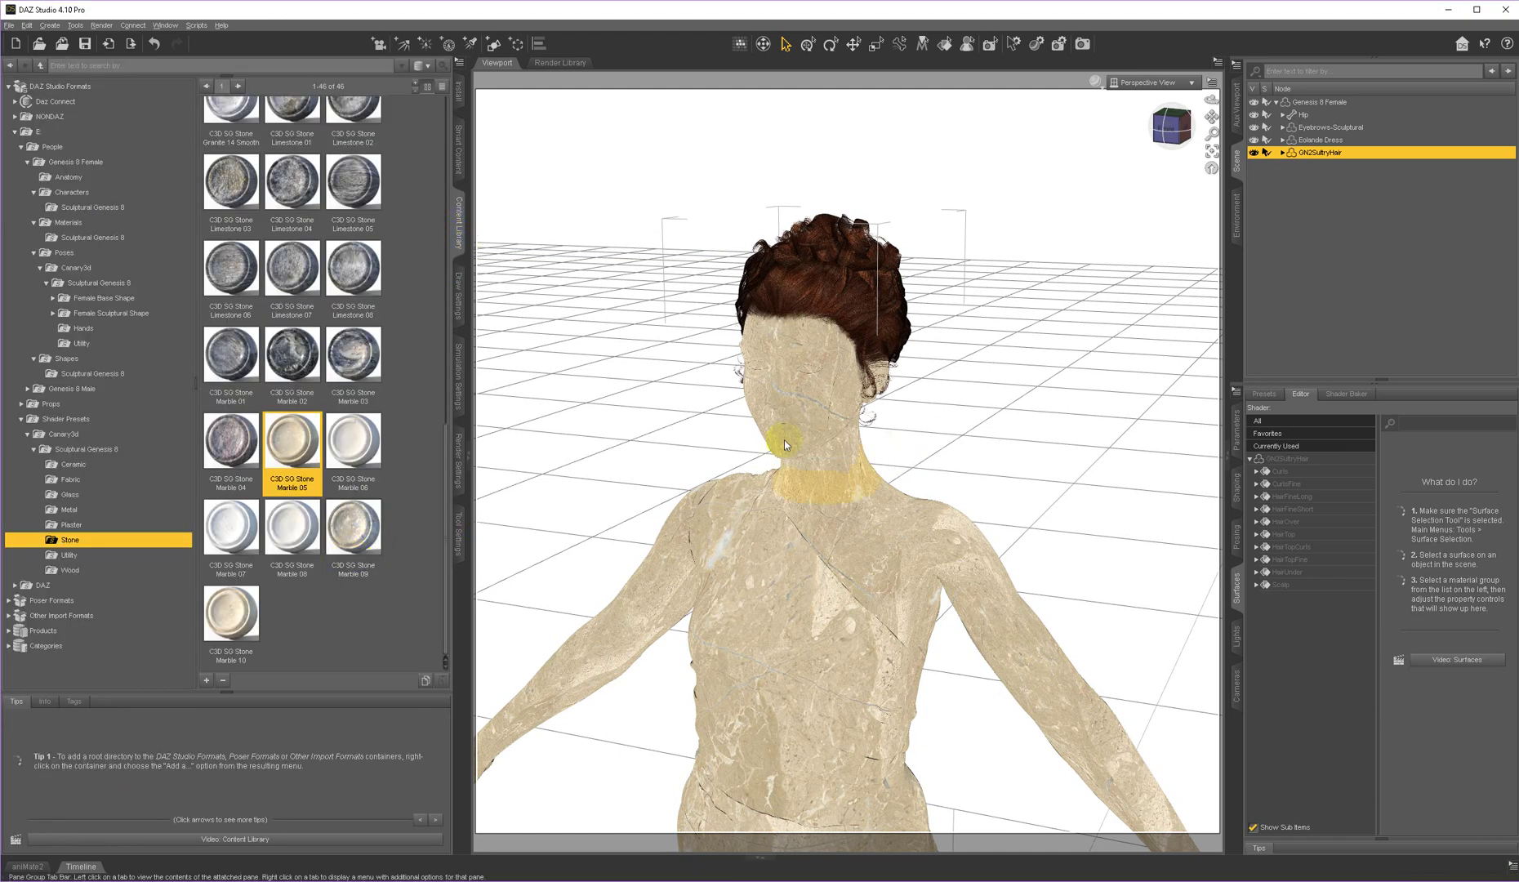
left_click(1301, 460)
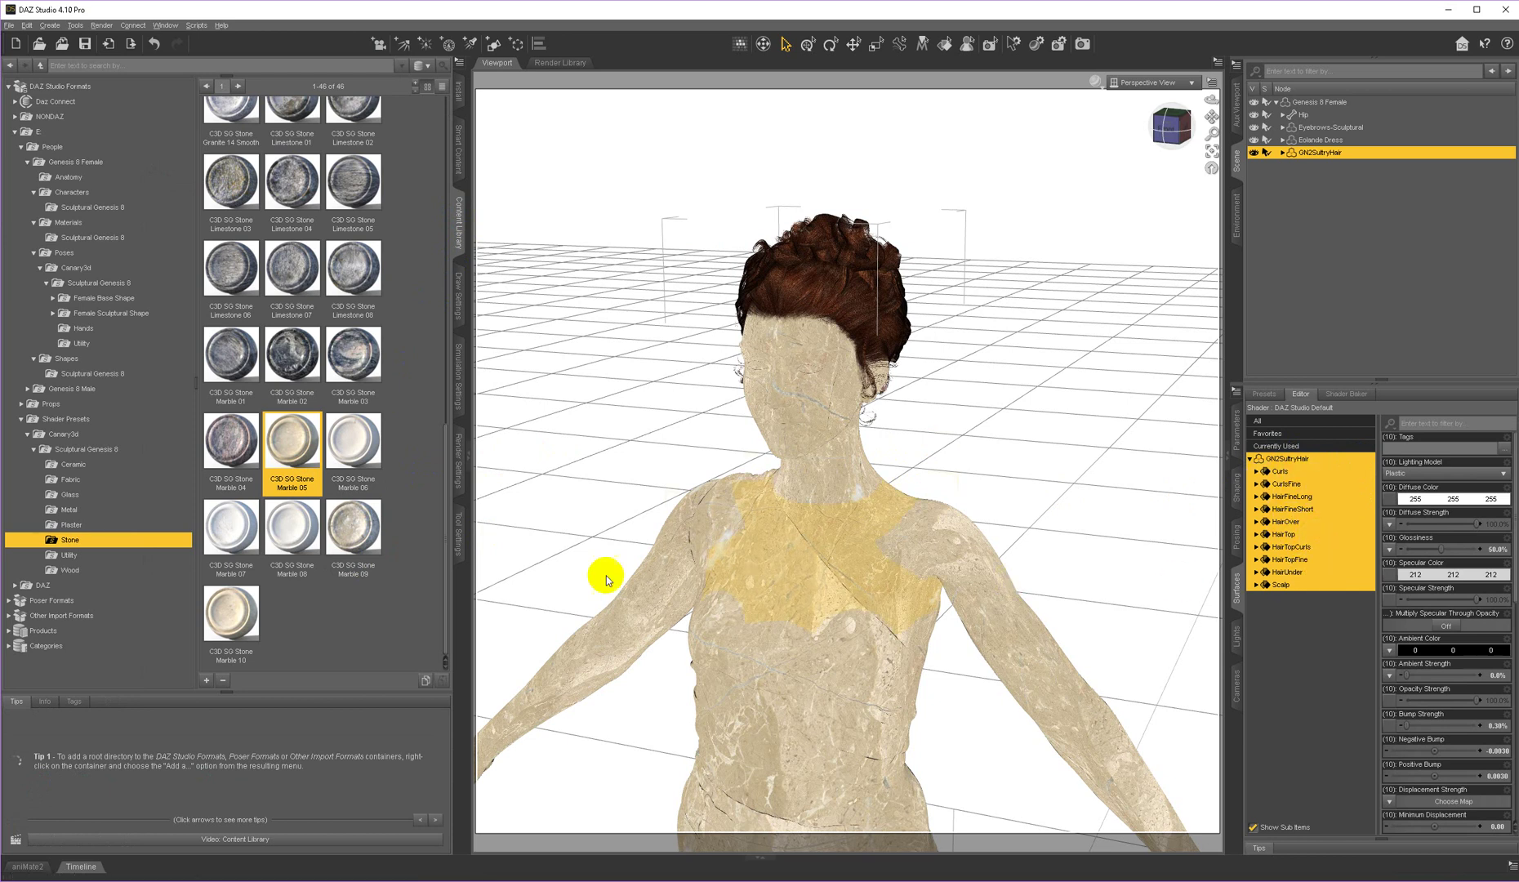
double_click(293, 453)
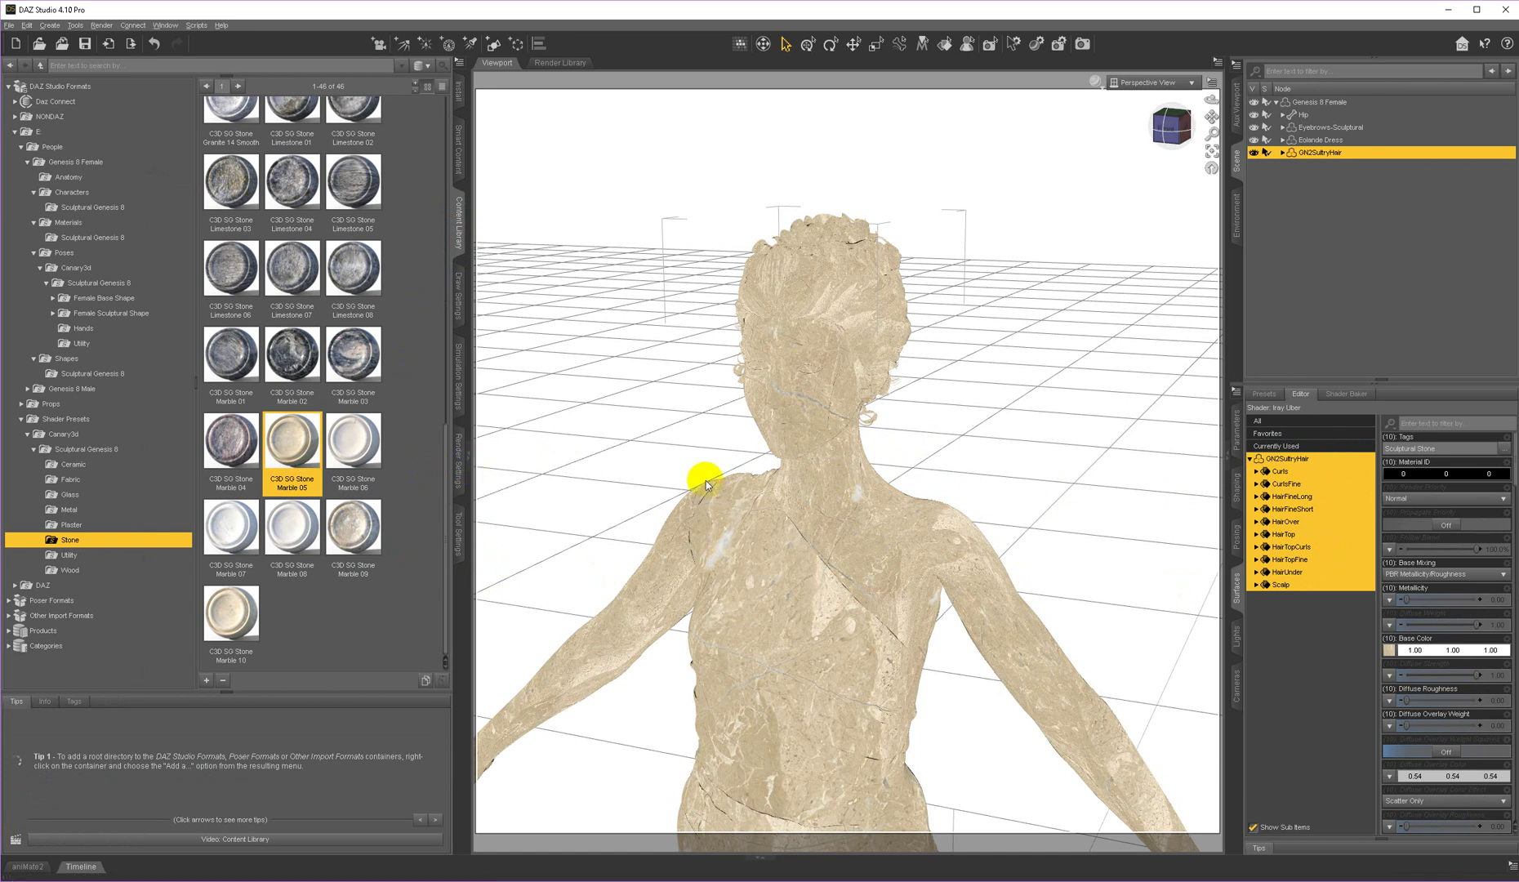
left_click(1279, 587)
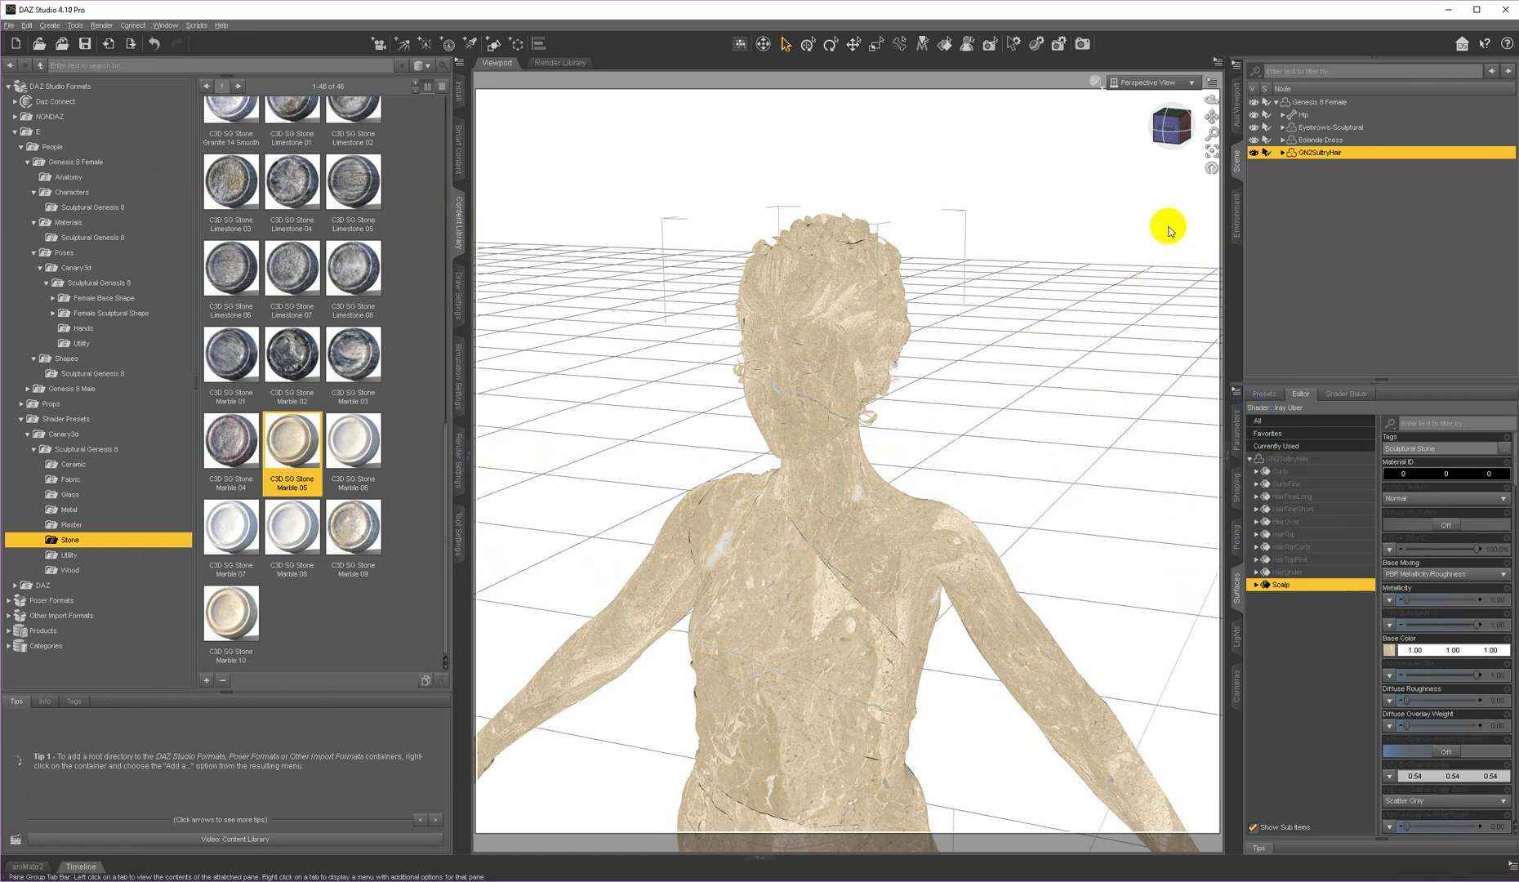
left_click(1096, 85)
left_click(1099, 233)
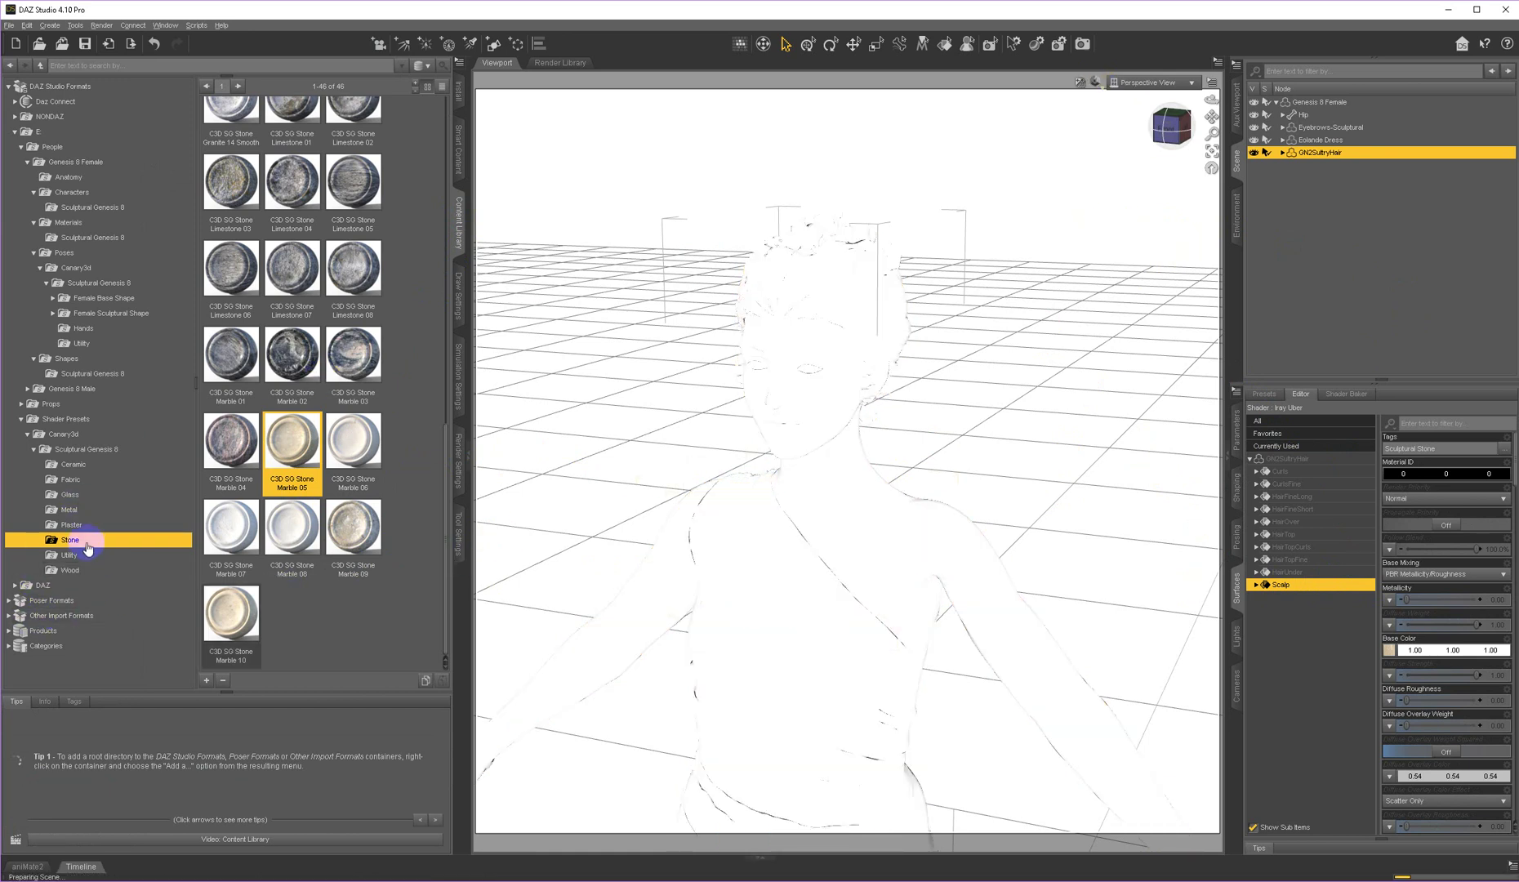
- Apply the Utility shader C3D SG Surface Opacity 0 Pct to the hair's Scalp surface
left_click(98, 556)
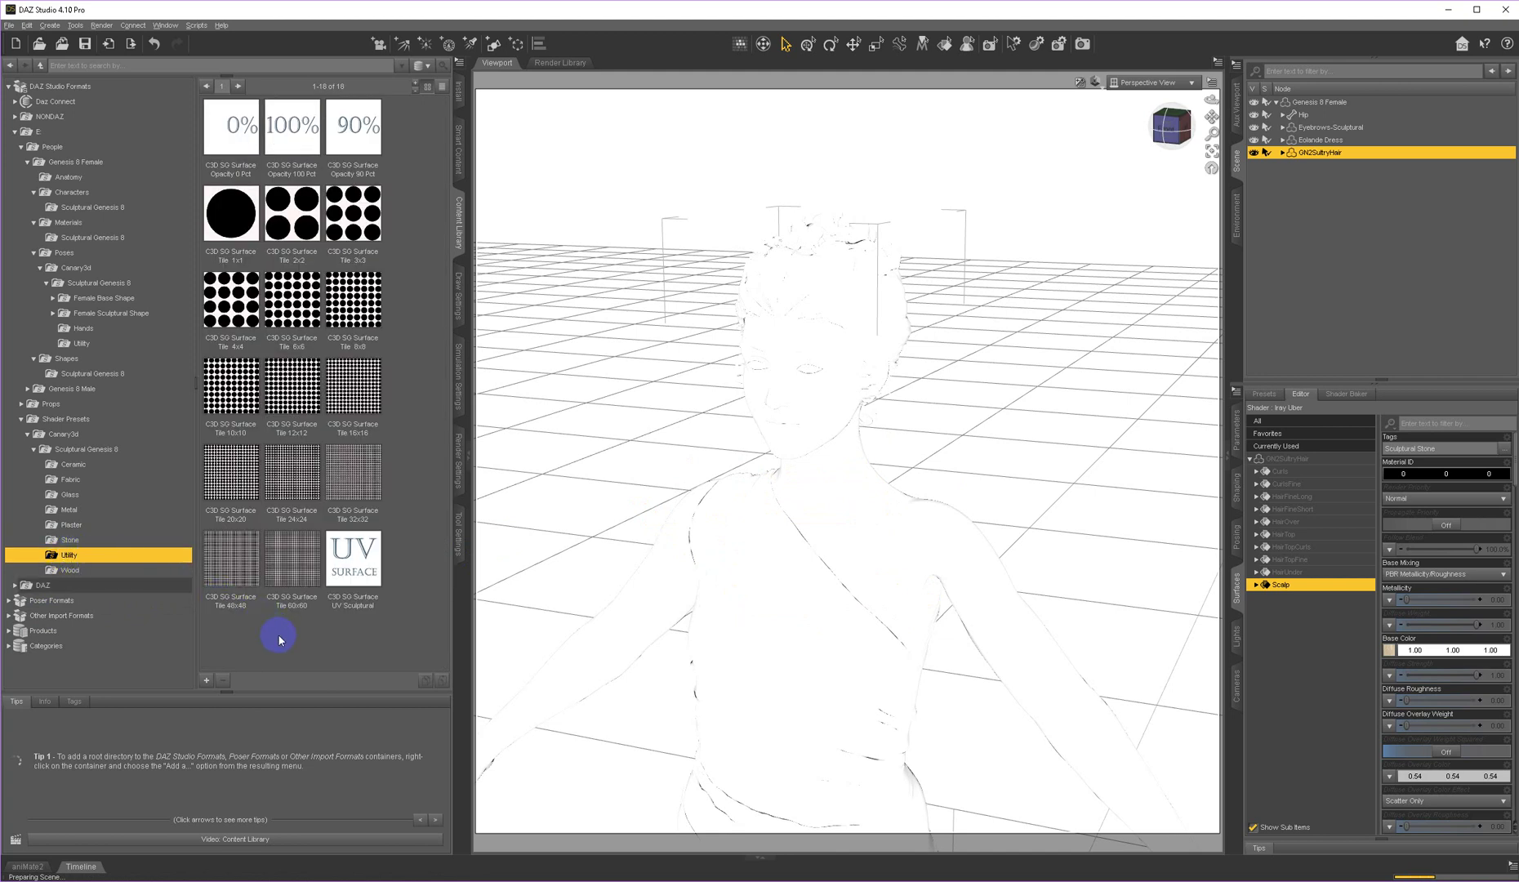
left_click(280, 227)
left_click(336, 592)
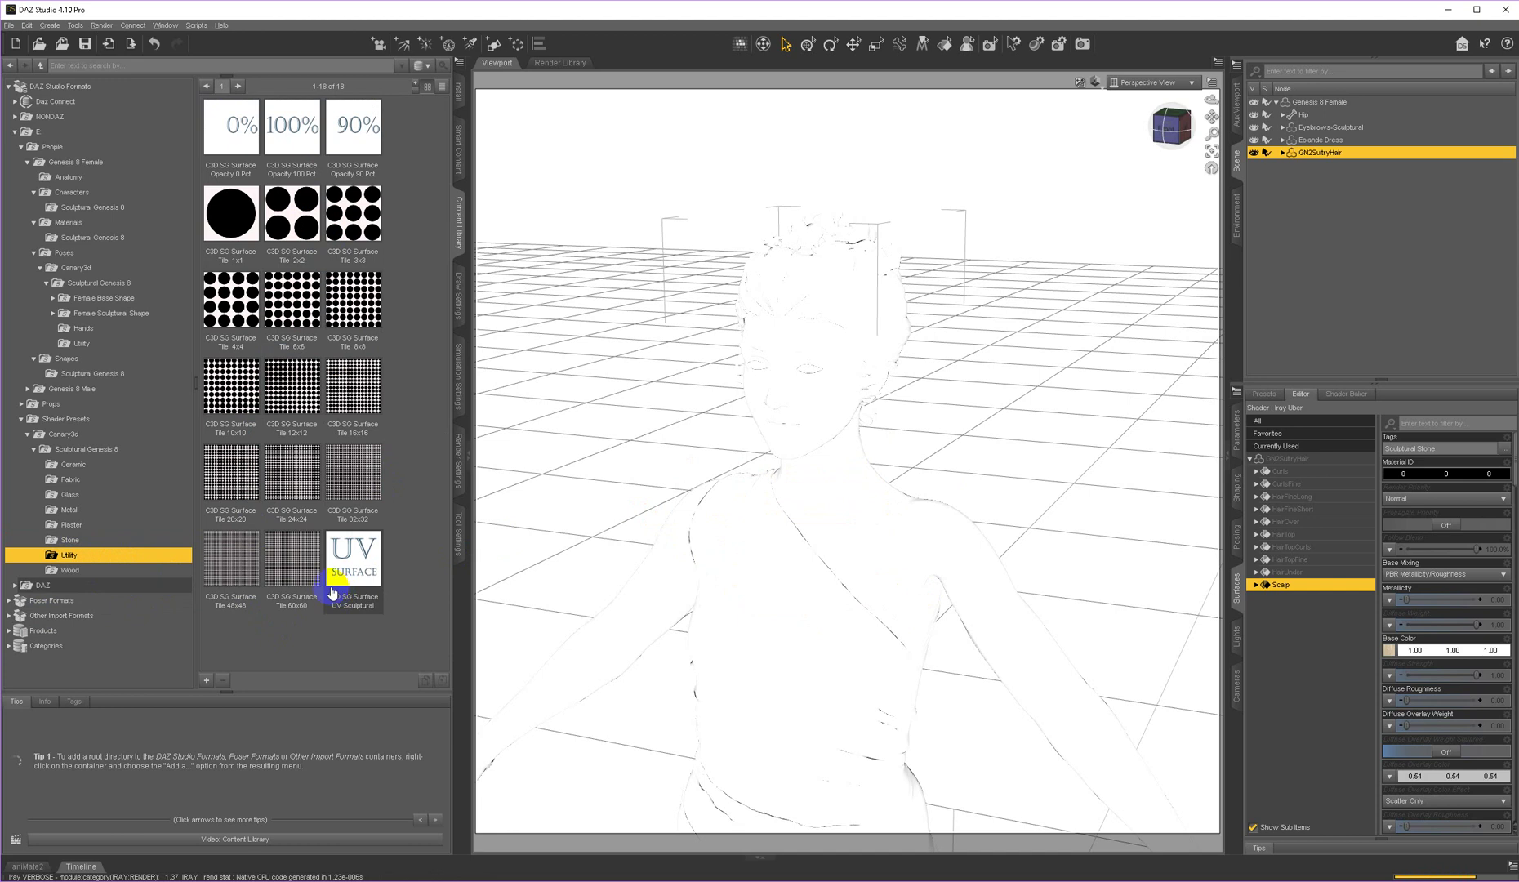
mouse_move(332, 592)
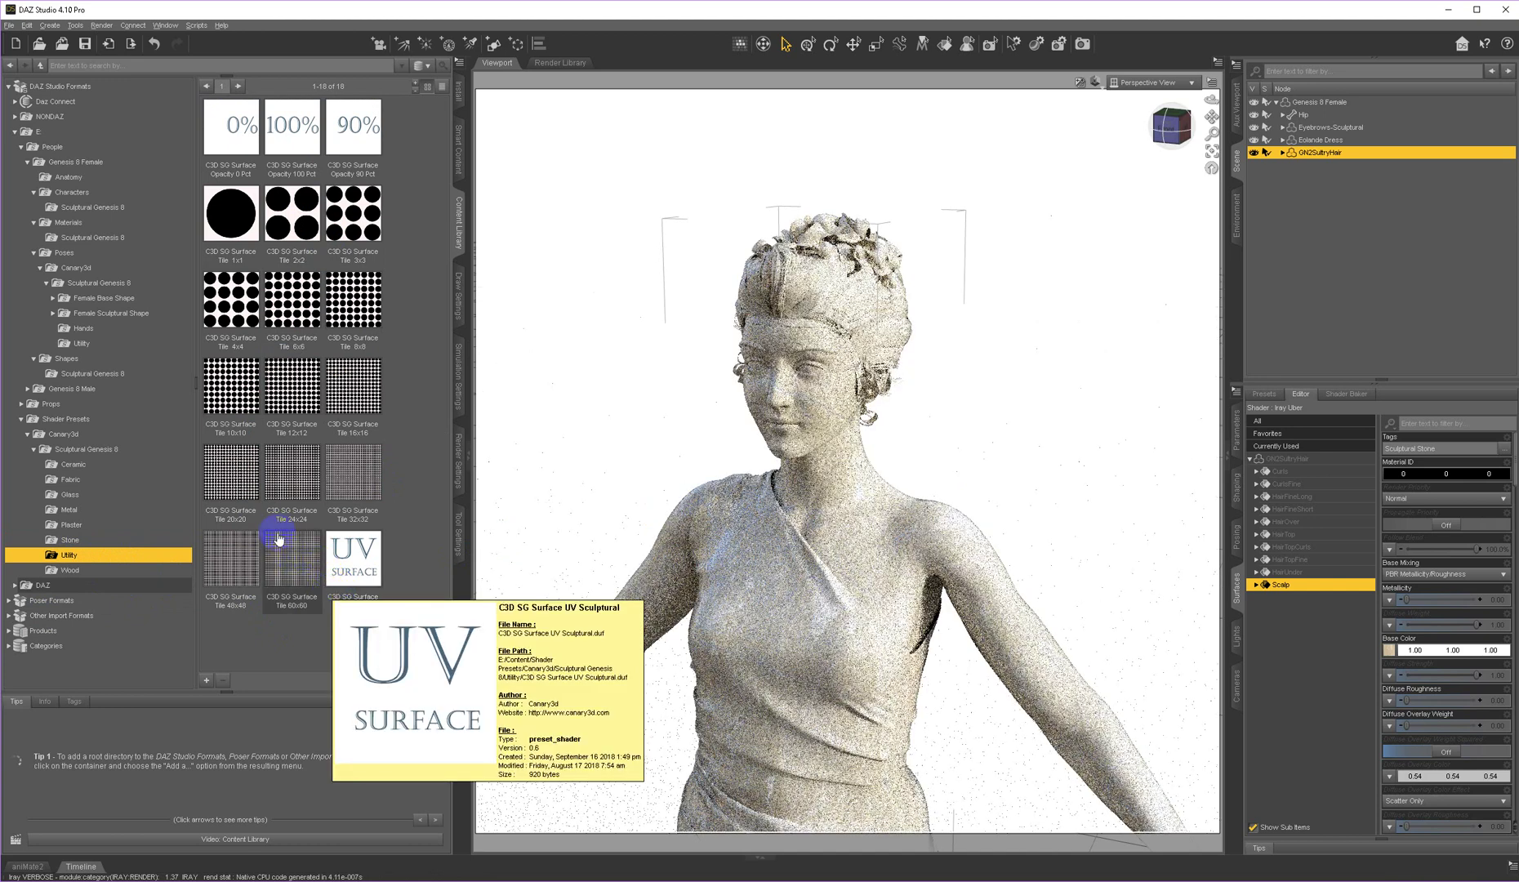
left_click(304, 288)
left_click(228, 151)
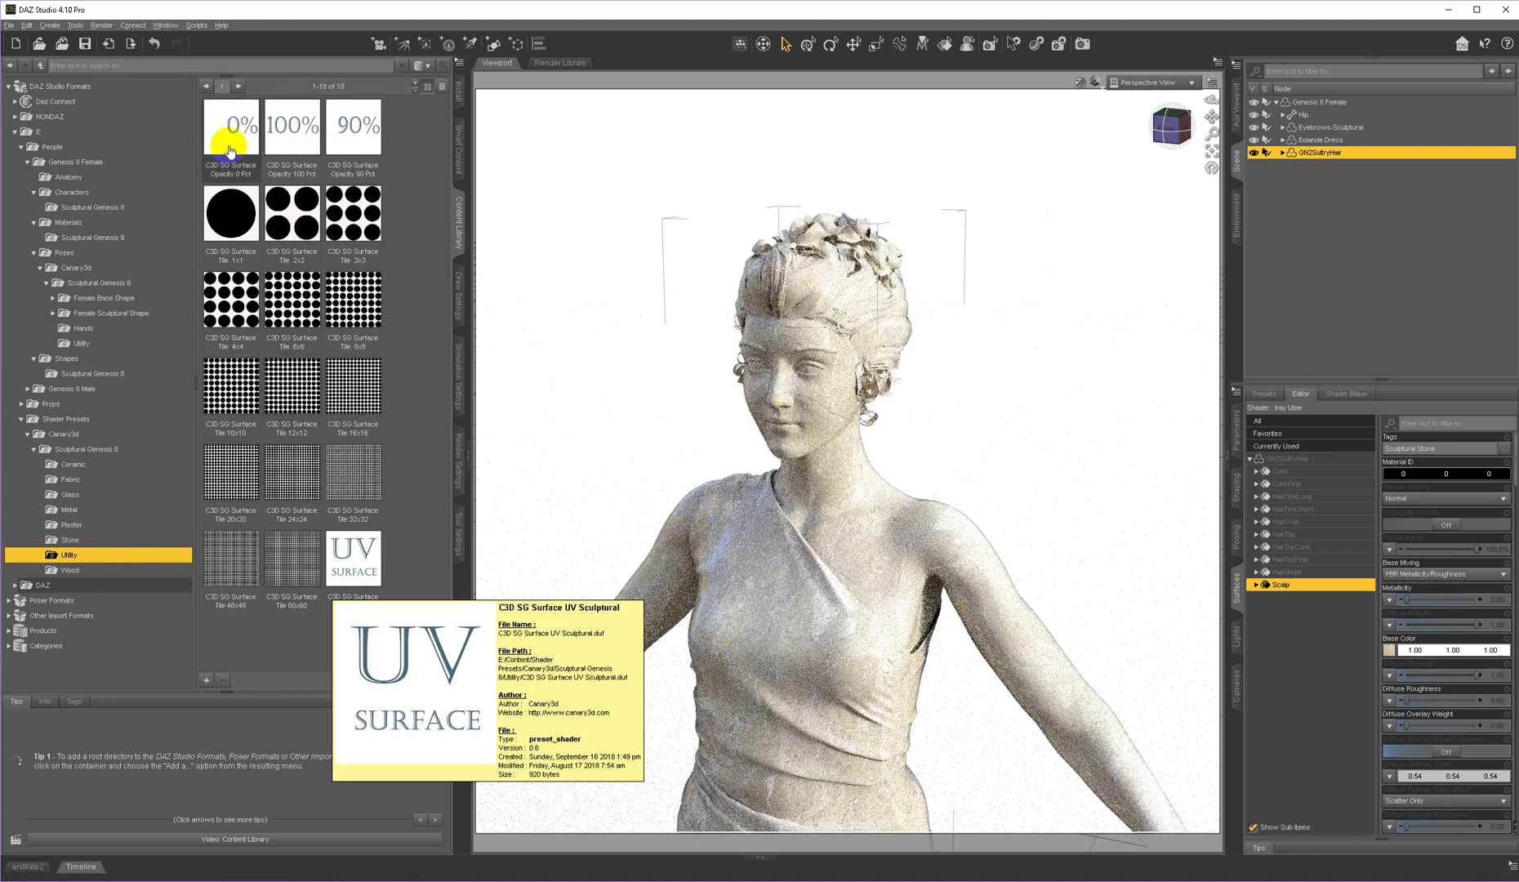
left_click(308, 150)
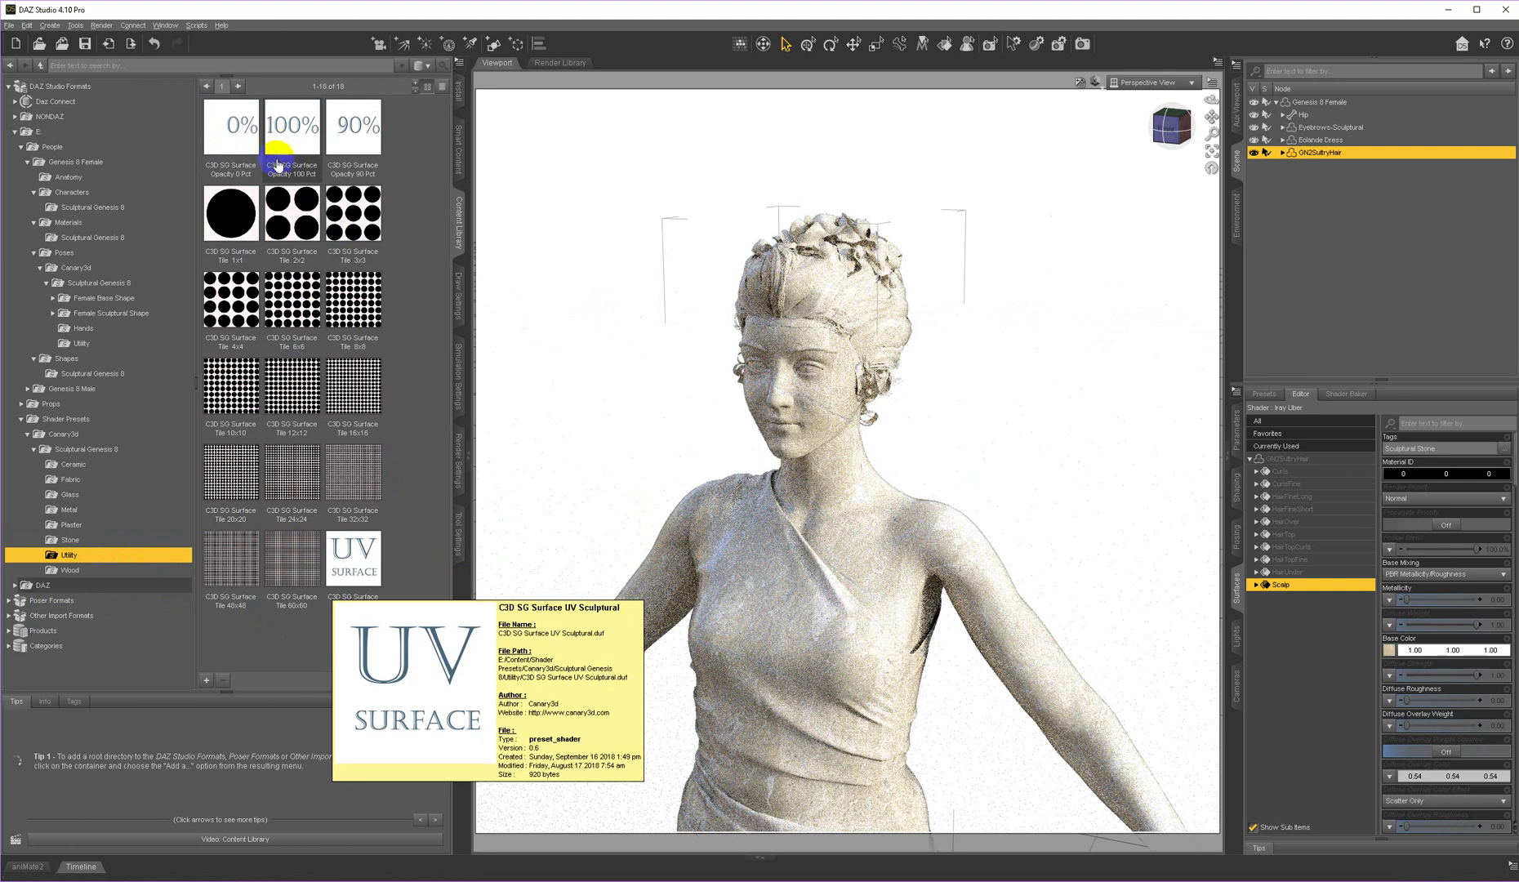
double_click(232, 141)
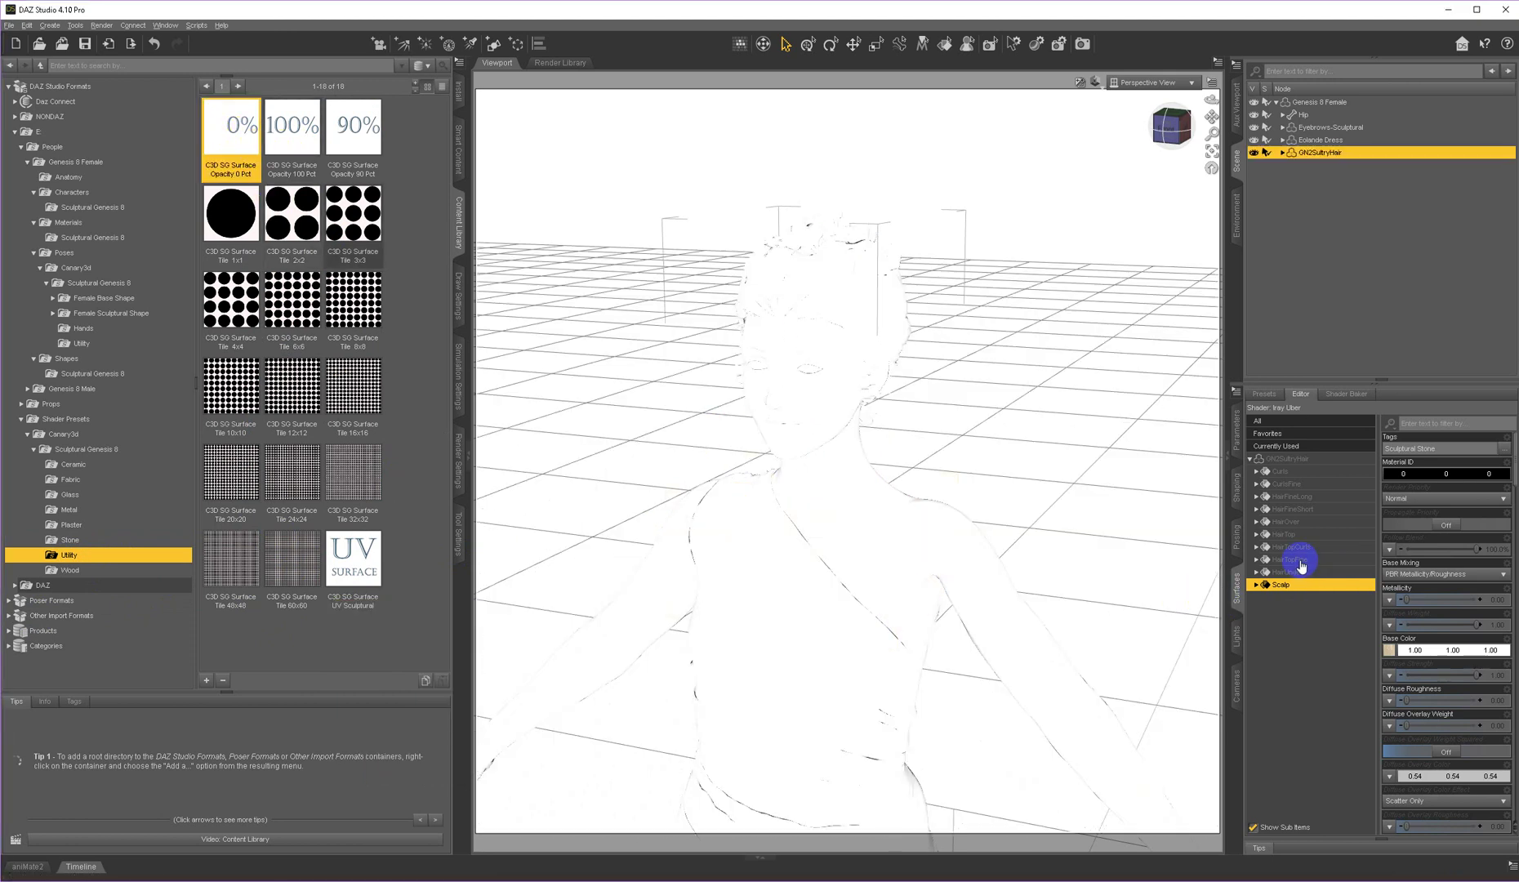
- Make HairTopFine, HairFineShort, HairFineLong and CurlsFine 0% opacity too
left_click(1305, 560)
left_click(1299, 509, "ctrl")
left_click(1295, 497, "ctrl")
left_click(1289, 485, "ctrl")
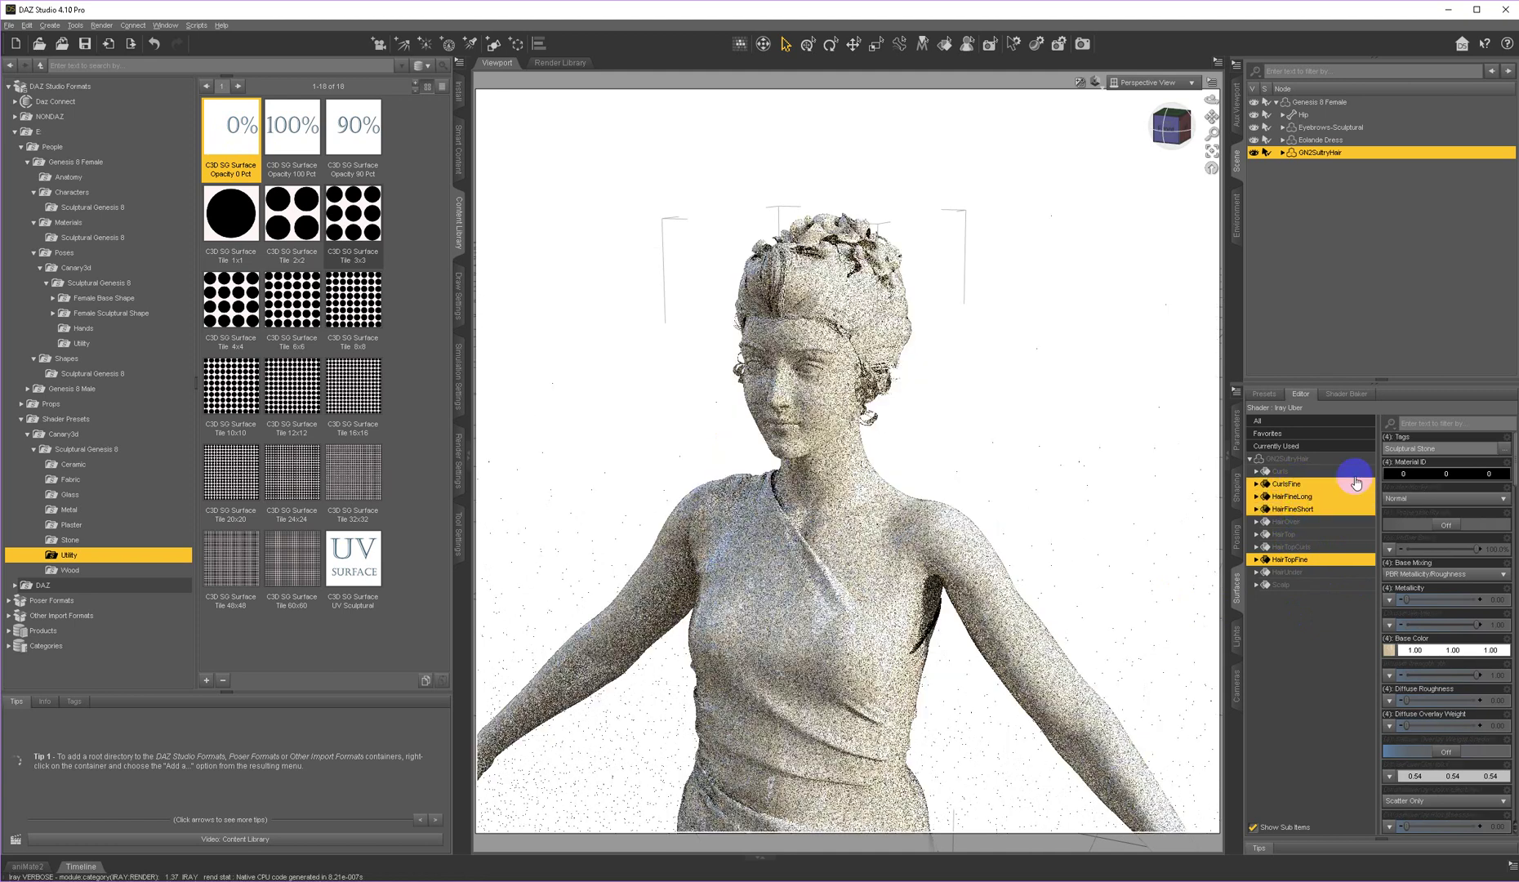
double_click(238, 129)
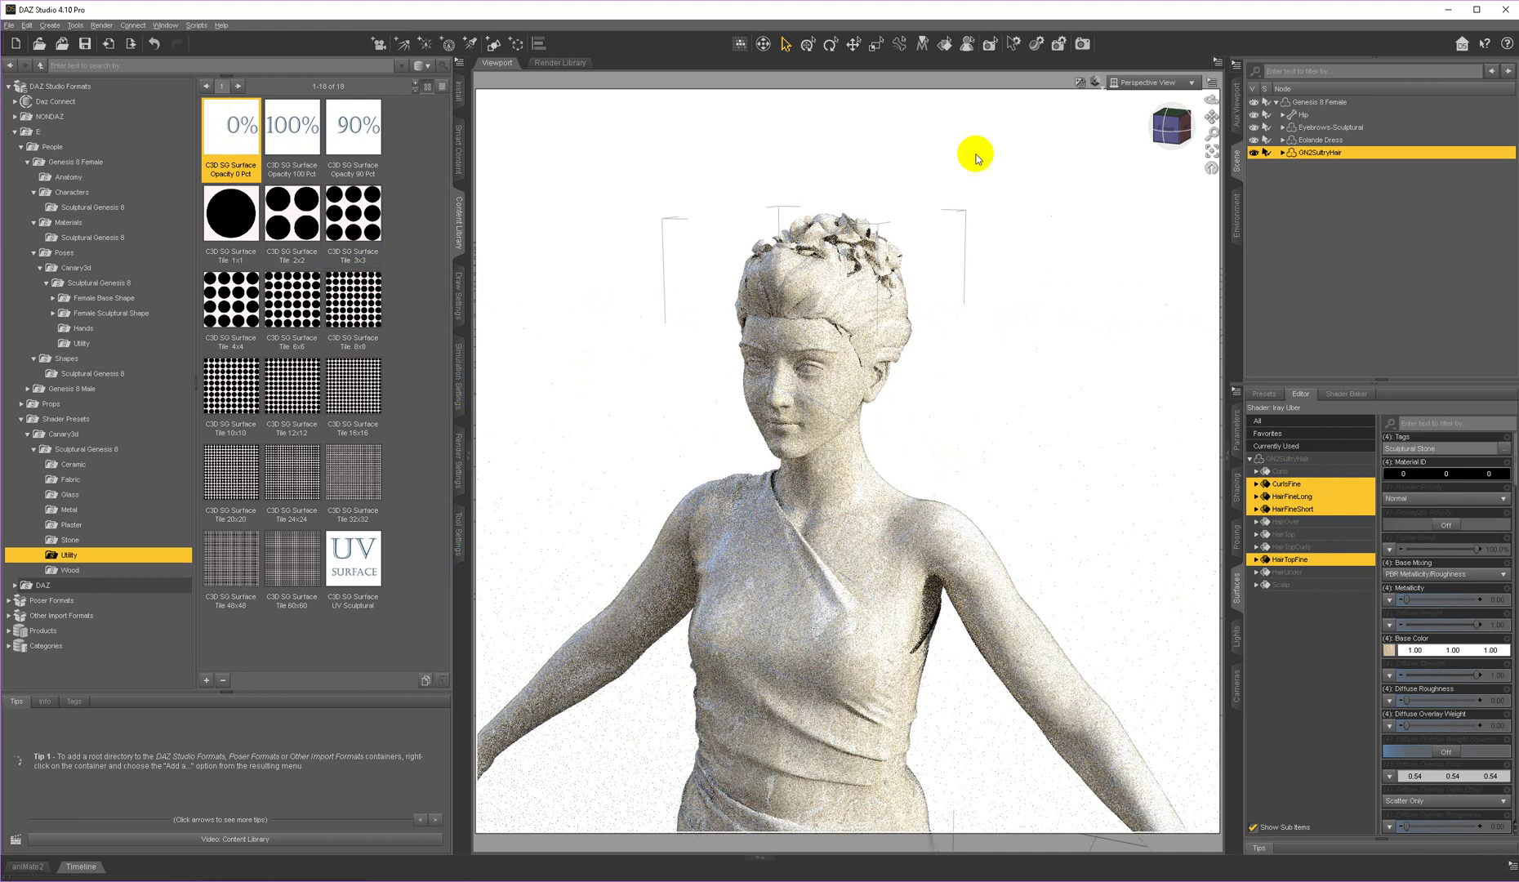
- Reframe the full figure and apply C3D SG G8F Sculptural - Art 01 from Female Sculptural Shape poses
scroll(1048, 327, "down", 5)
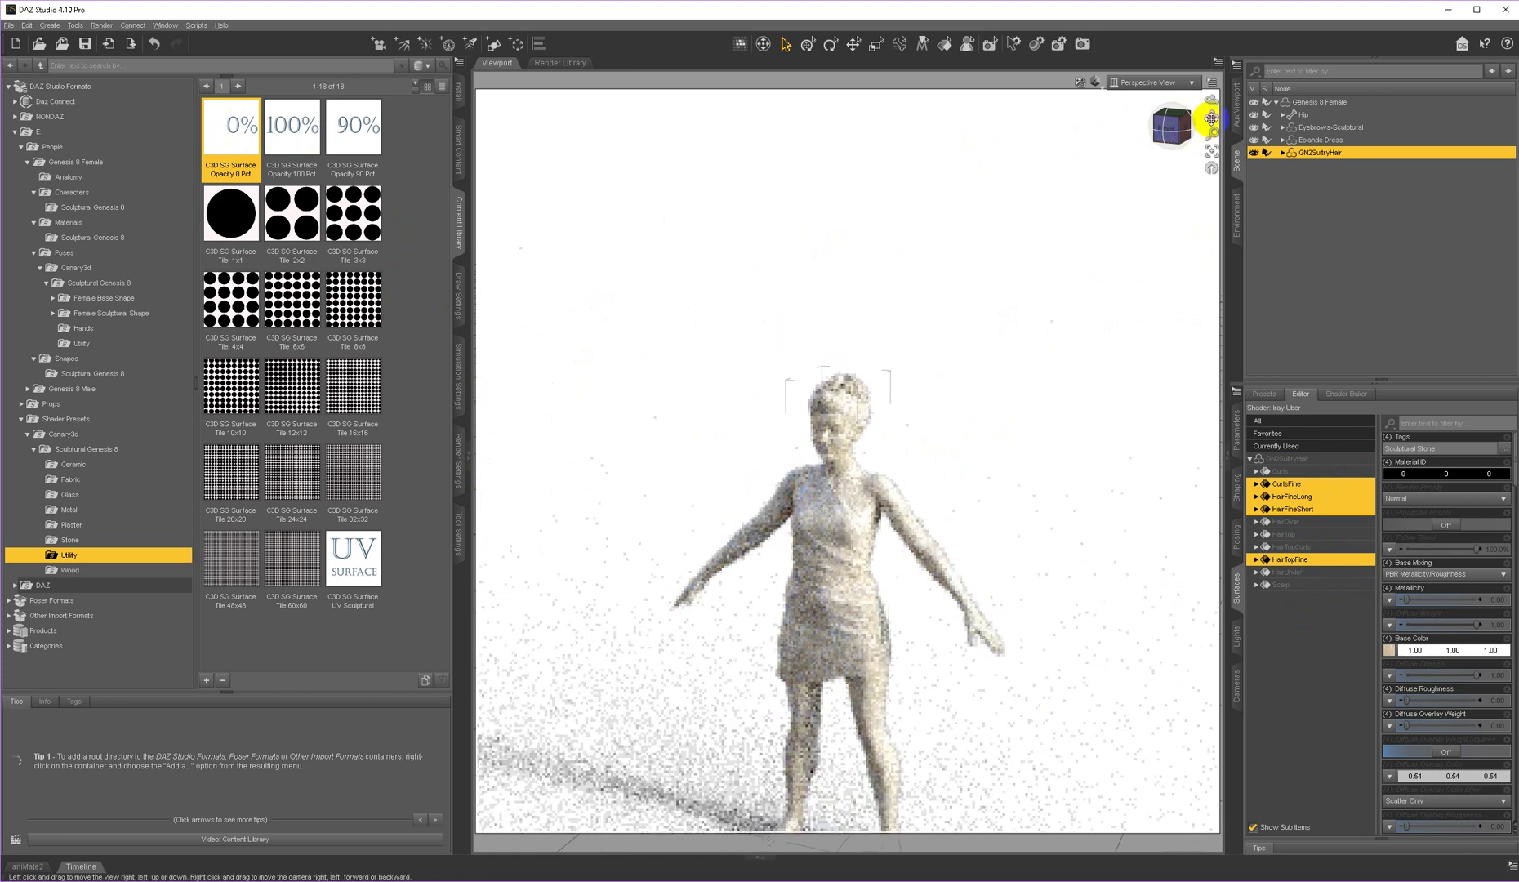
left_click_drag(1211, 117, 753, 431)
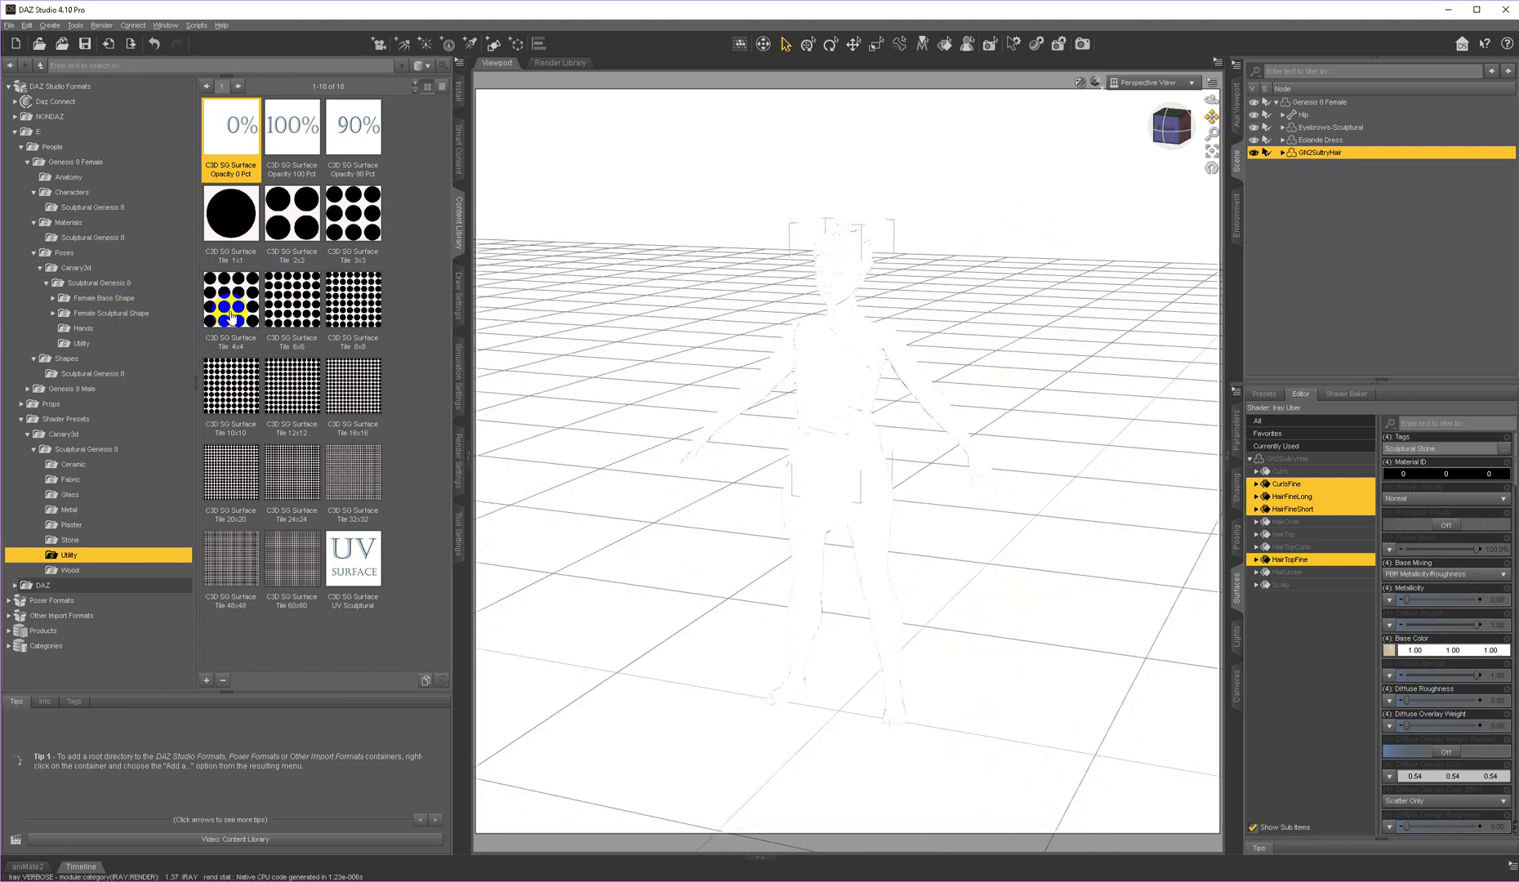
left_click(60, 253)
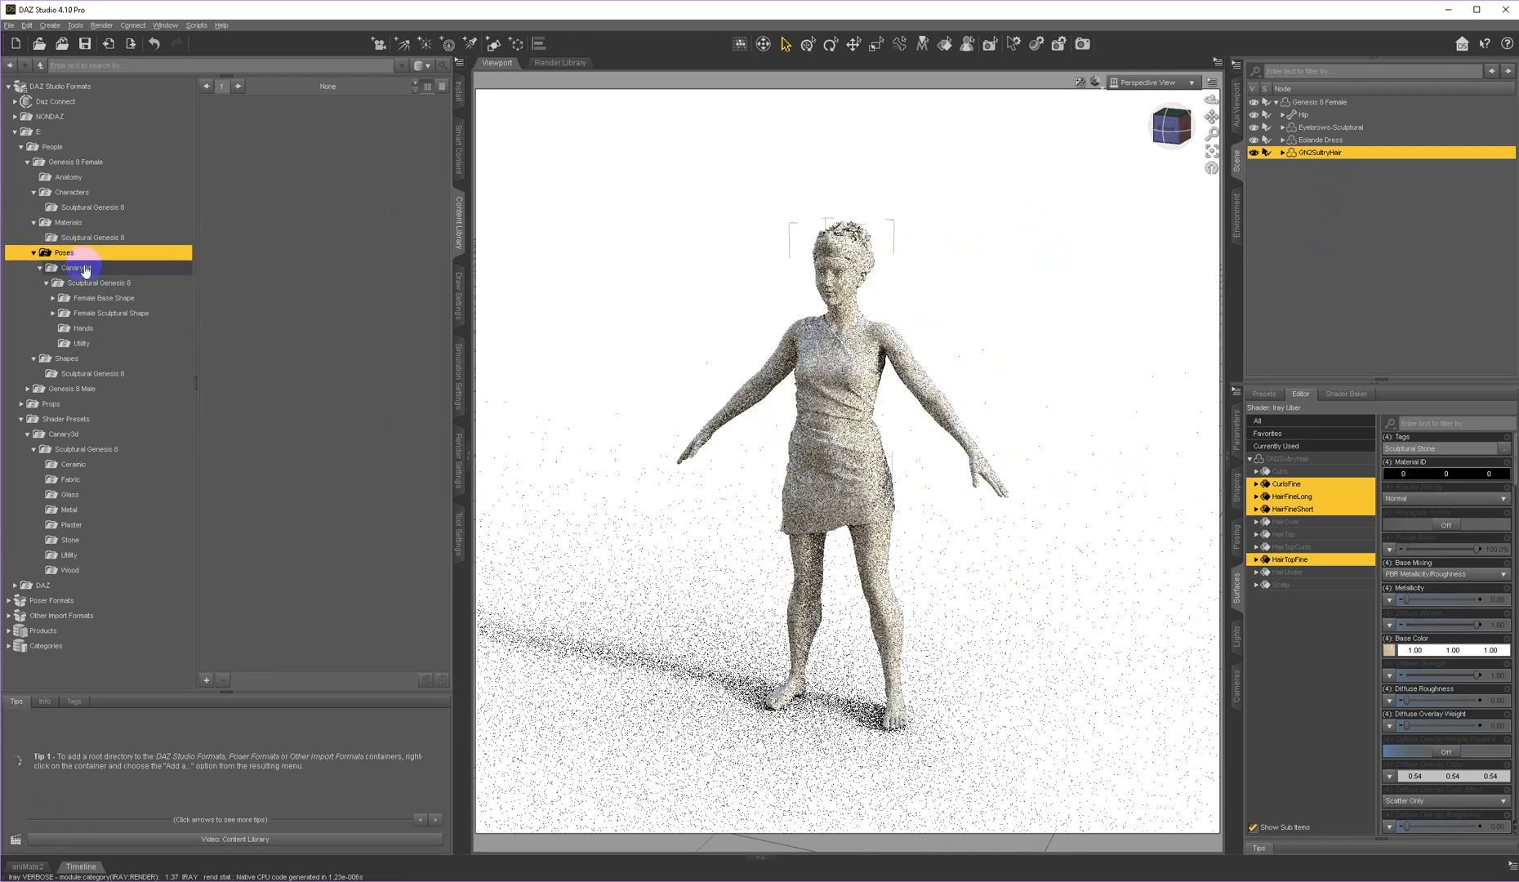
left_click(104, 313)
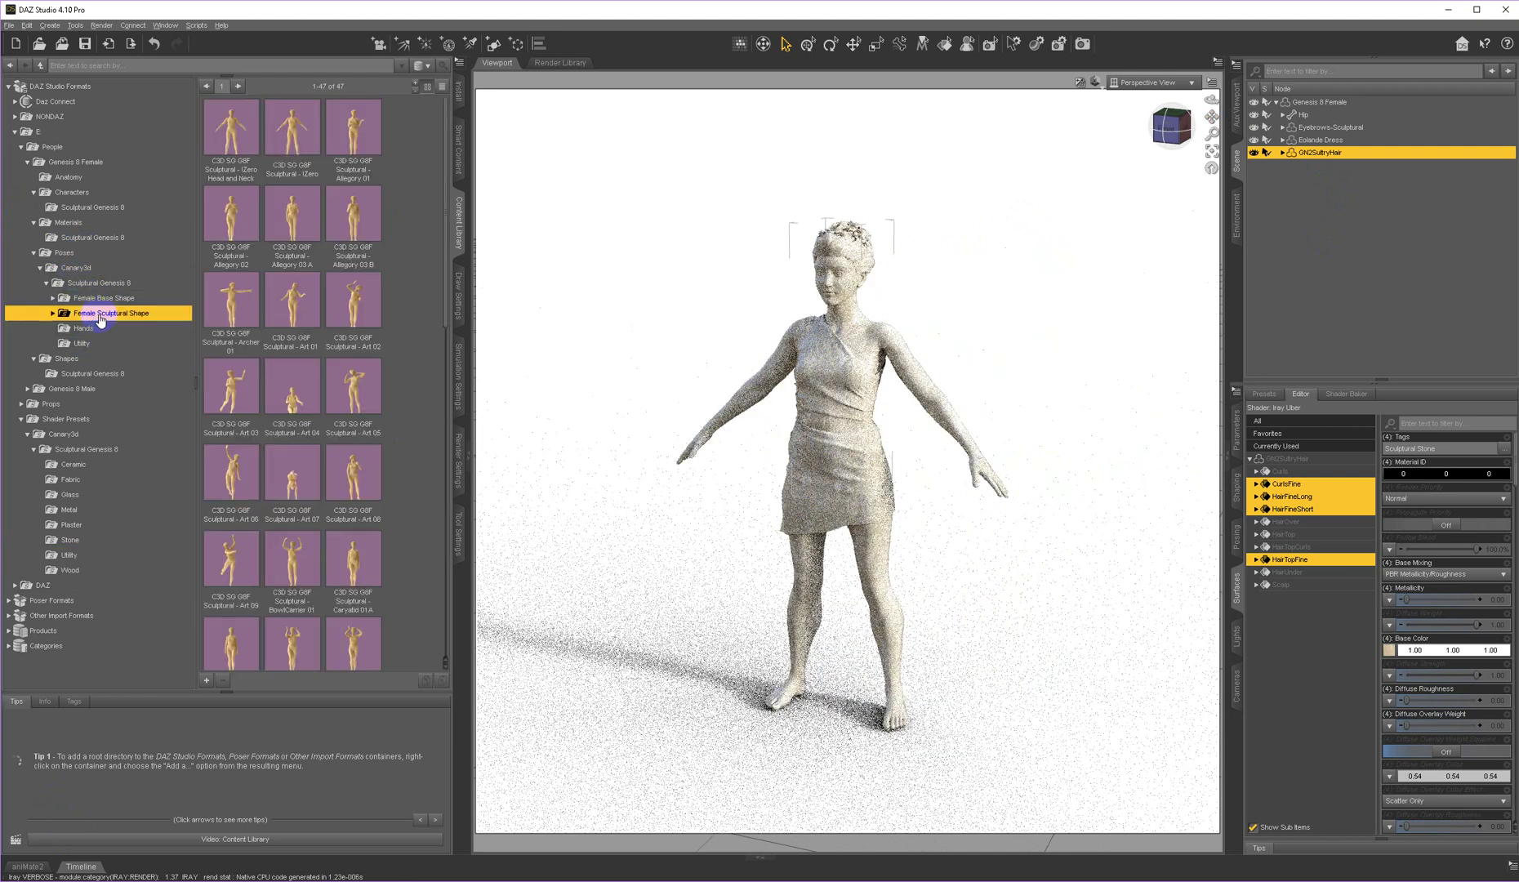
left_click(288, 299)
double_click(287, 299)
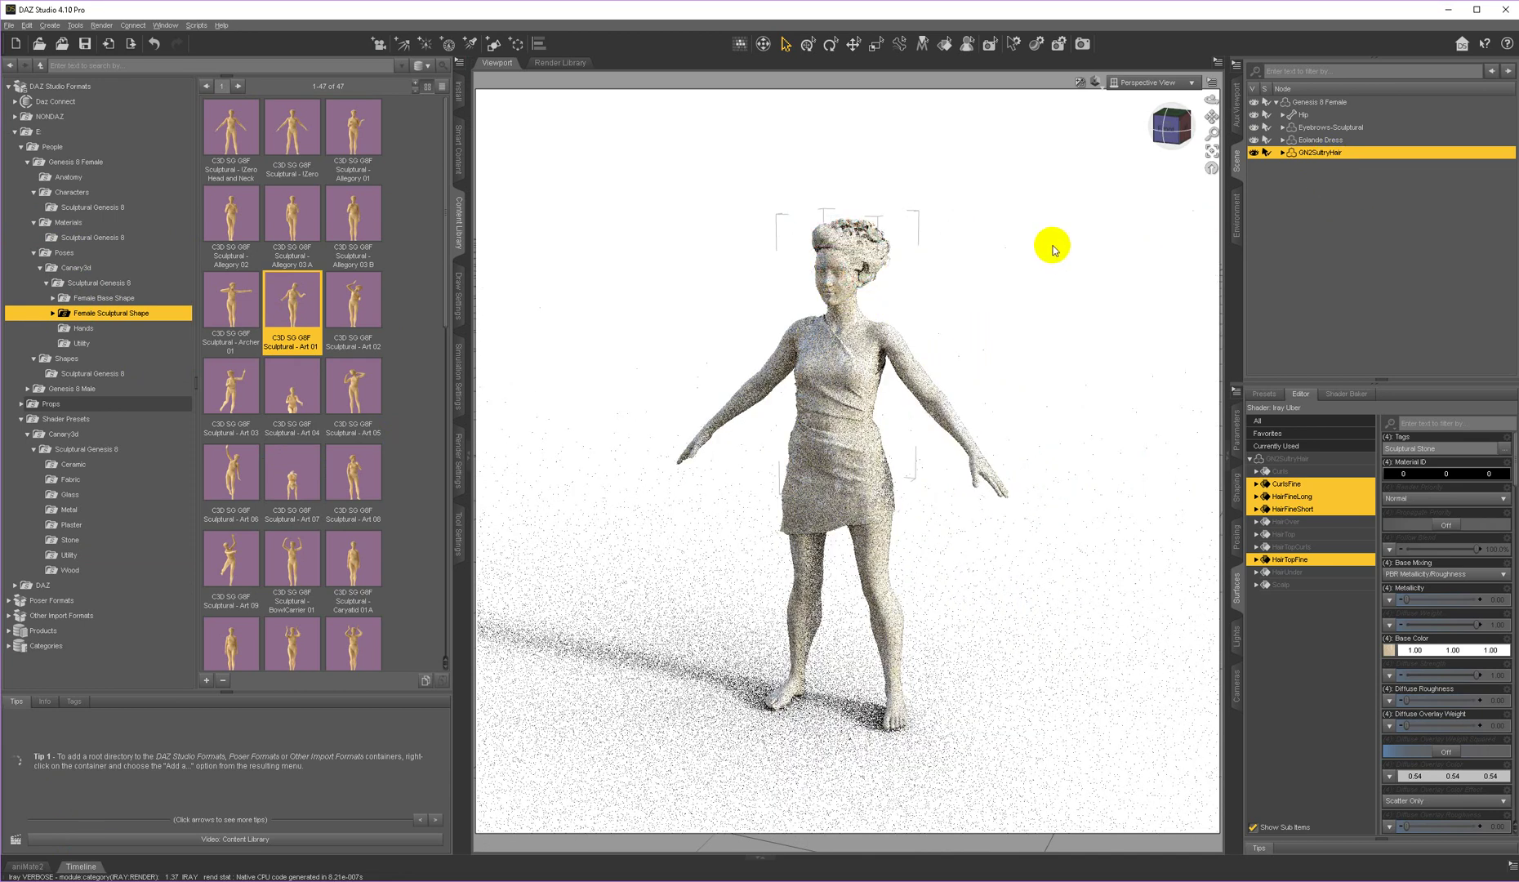
- Undo the pose on the hair and apply Art 01 to Genesis 8 Female instead
key("ctrl+z")
left_click(1321, 102)
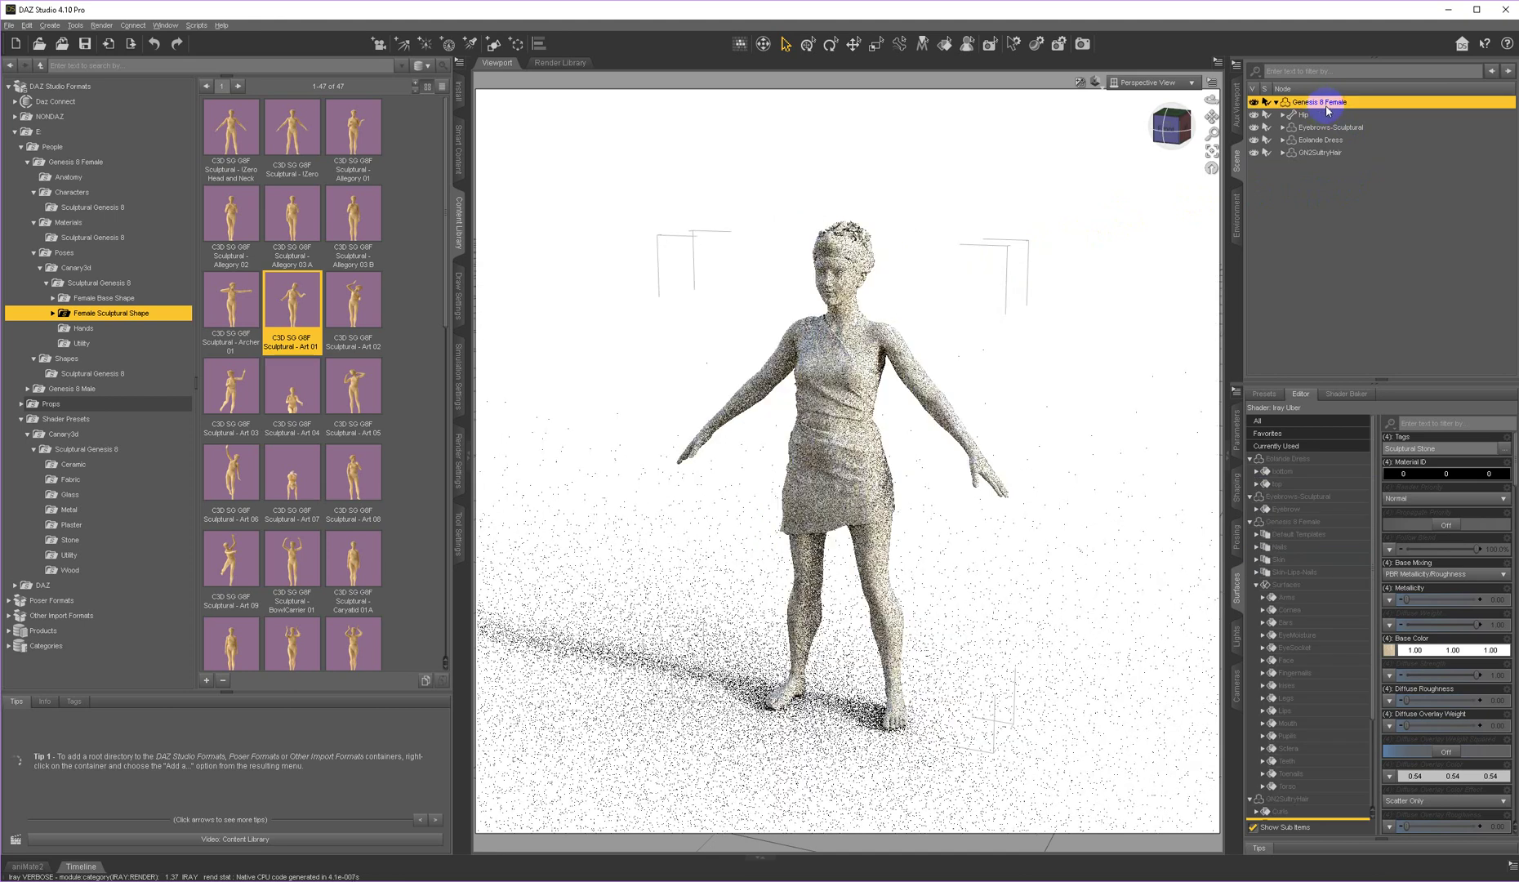
double_click(287, 314)
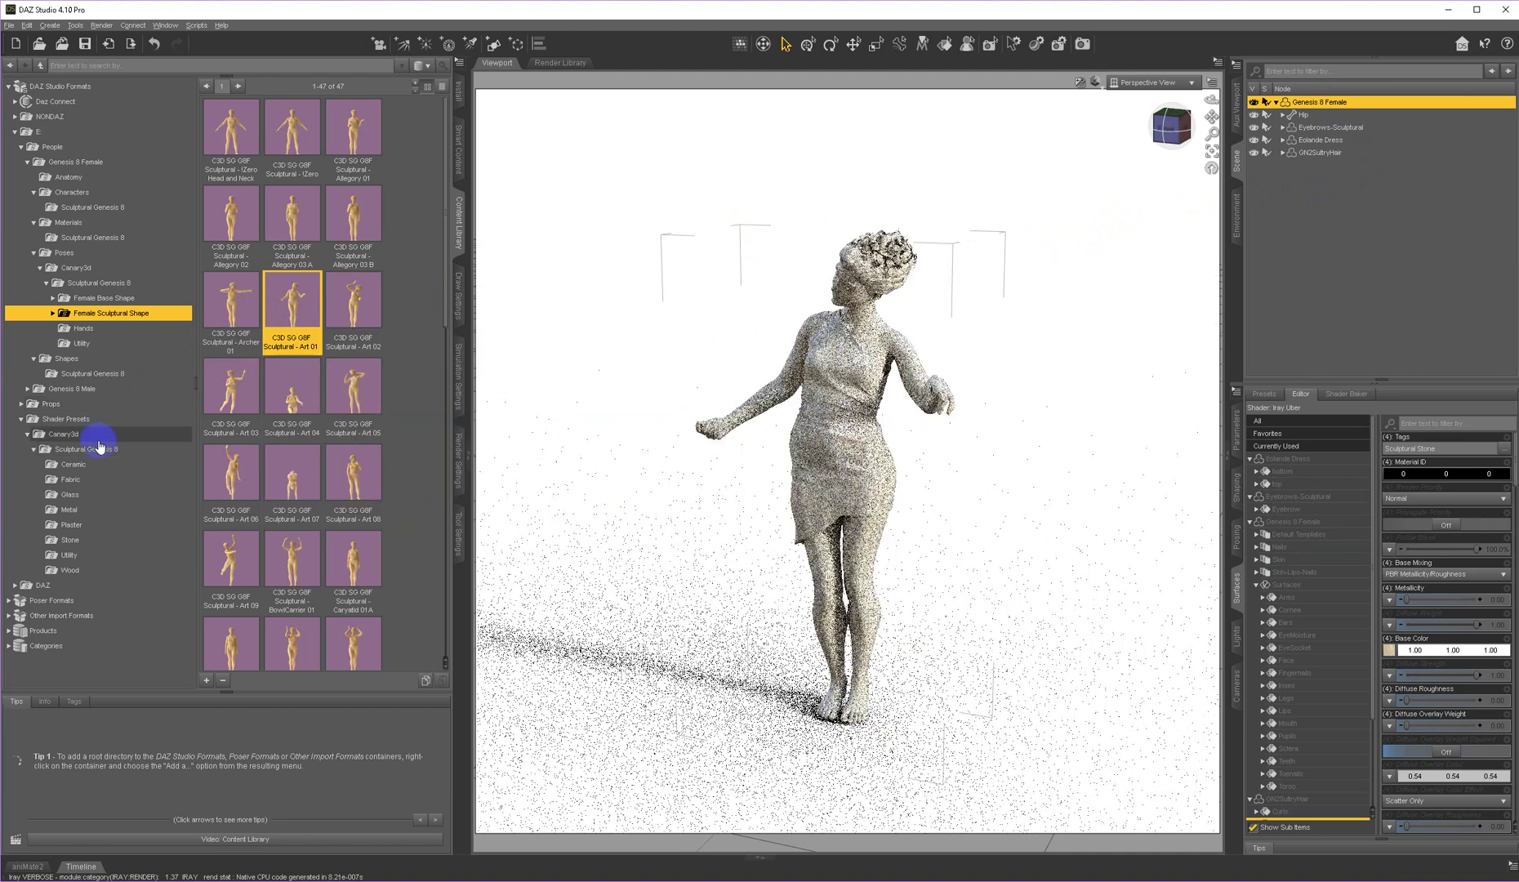
- Add C3D SG Base 4 from the Sculptural Genesis 8 props and select Base4
left_click(51, 404)
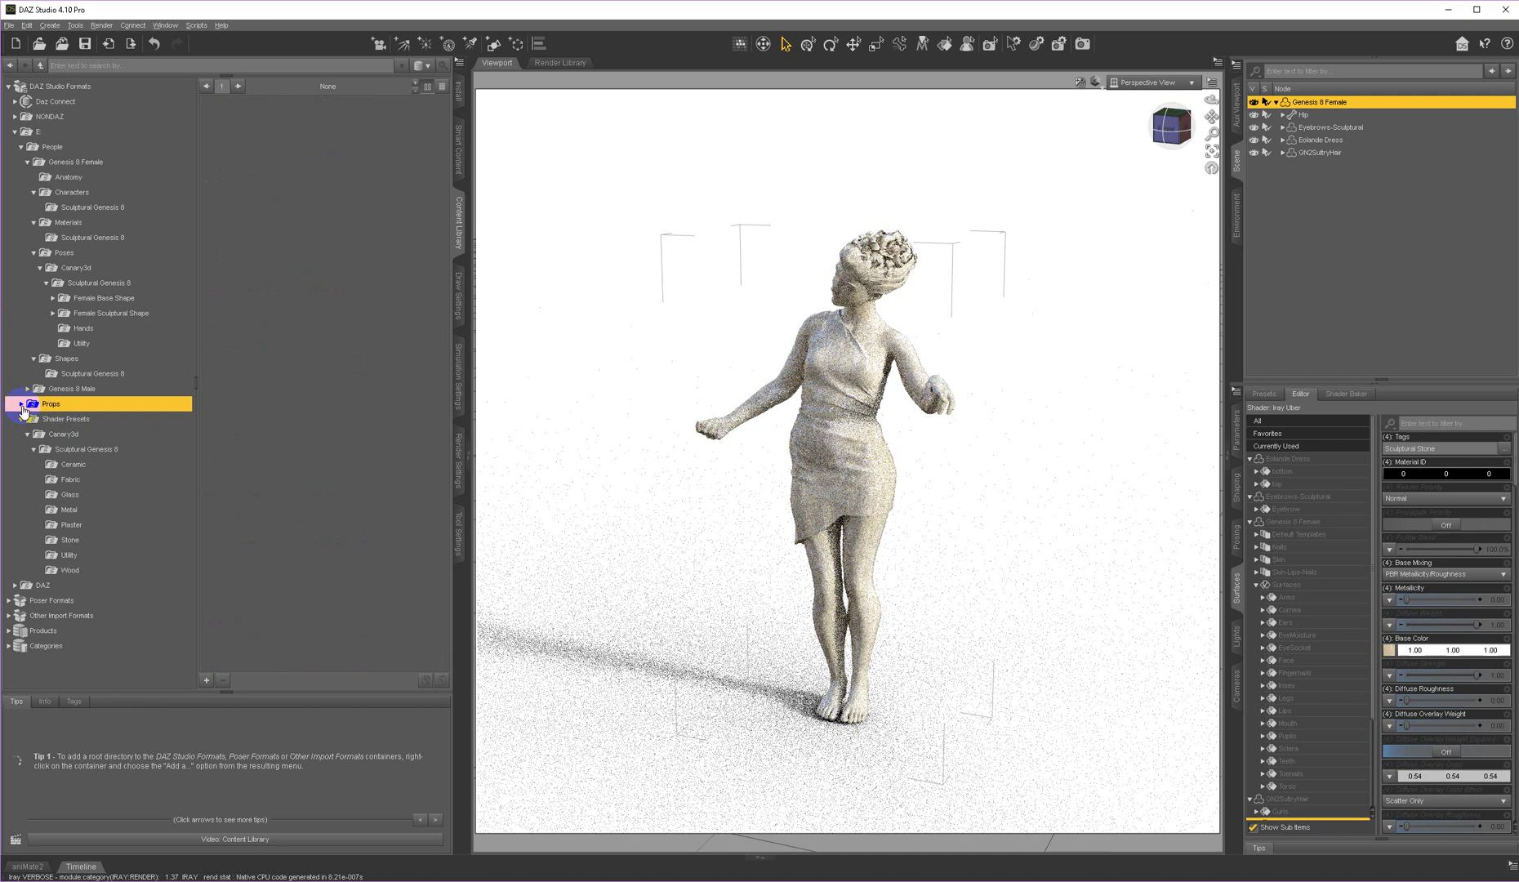
left_click(21, 404)
left_click(65, 434)
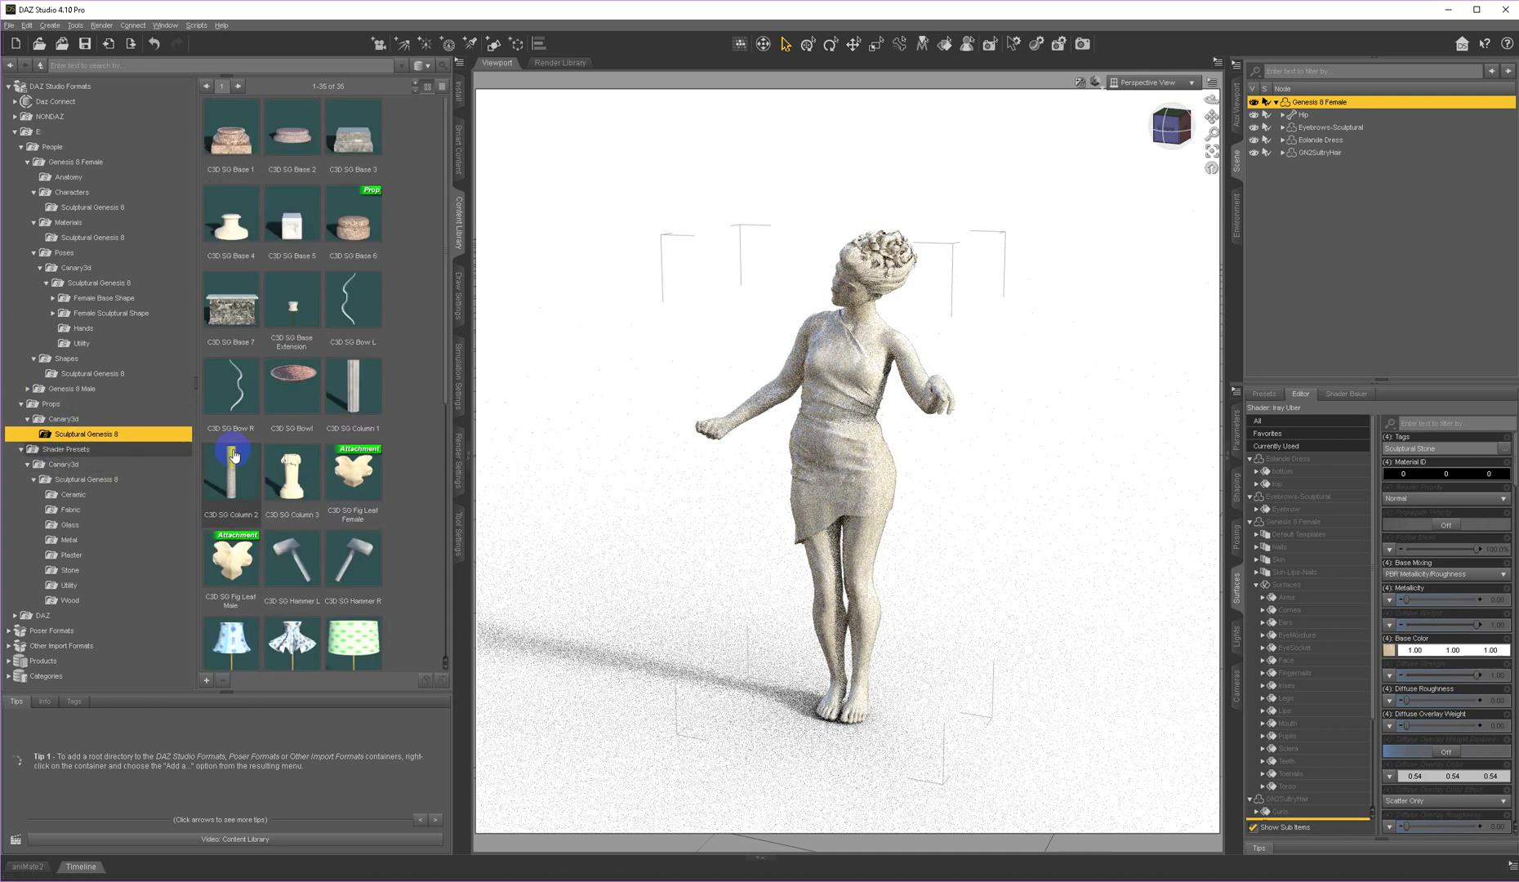
left_click(234, 252)
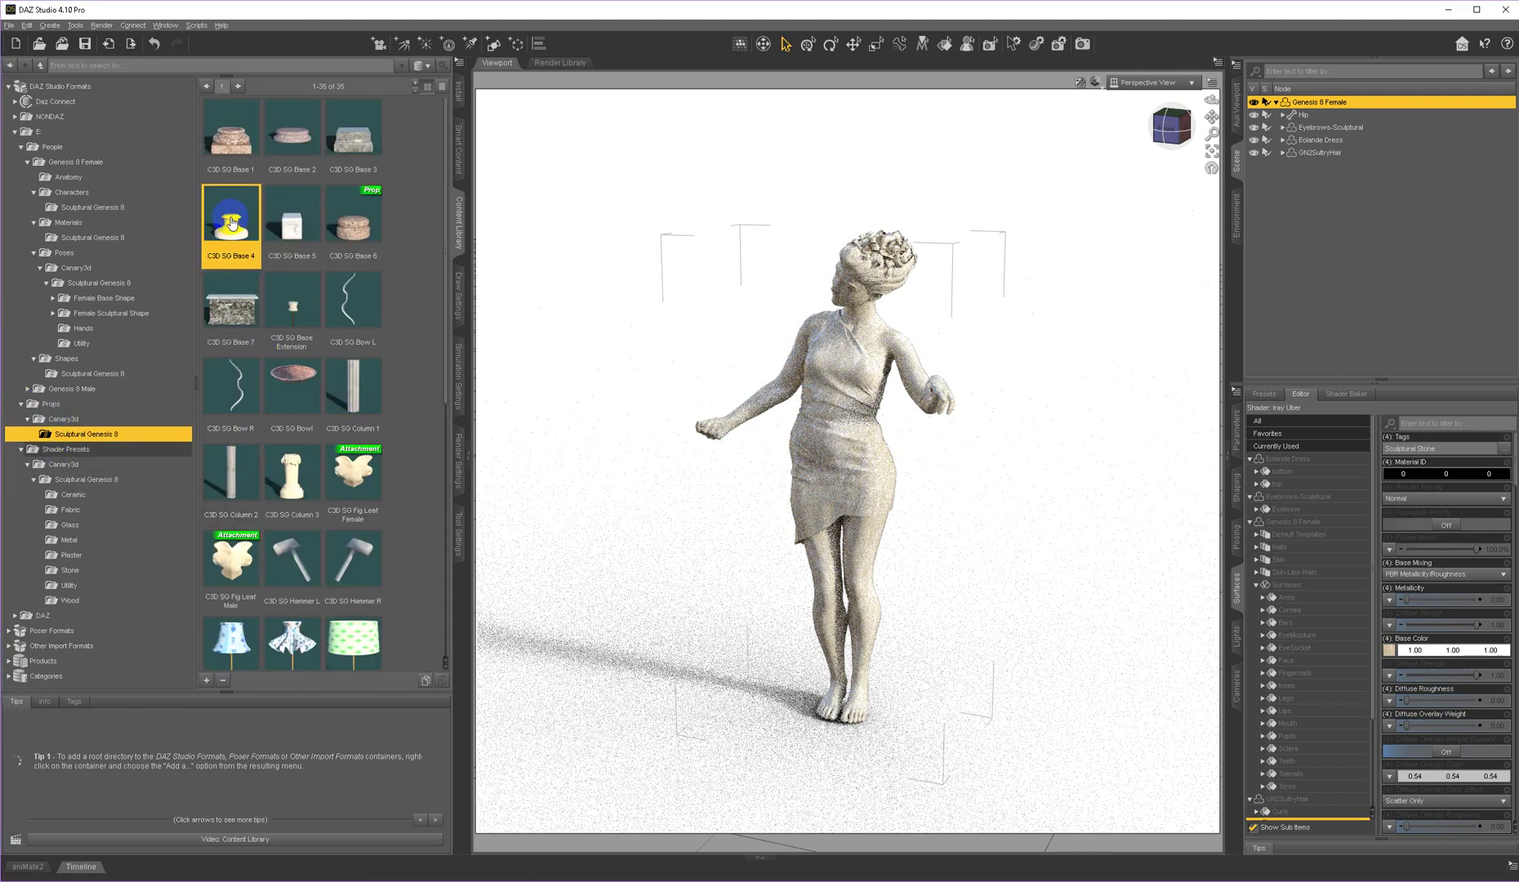
double_click(234, 220)
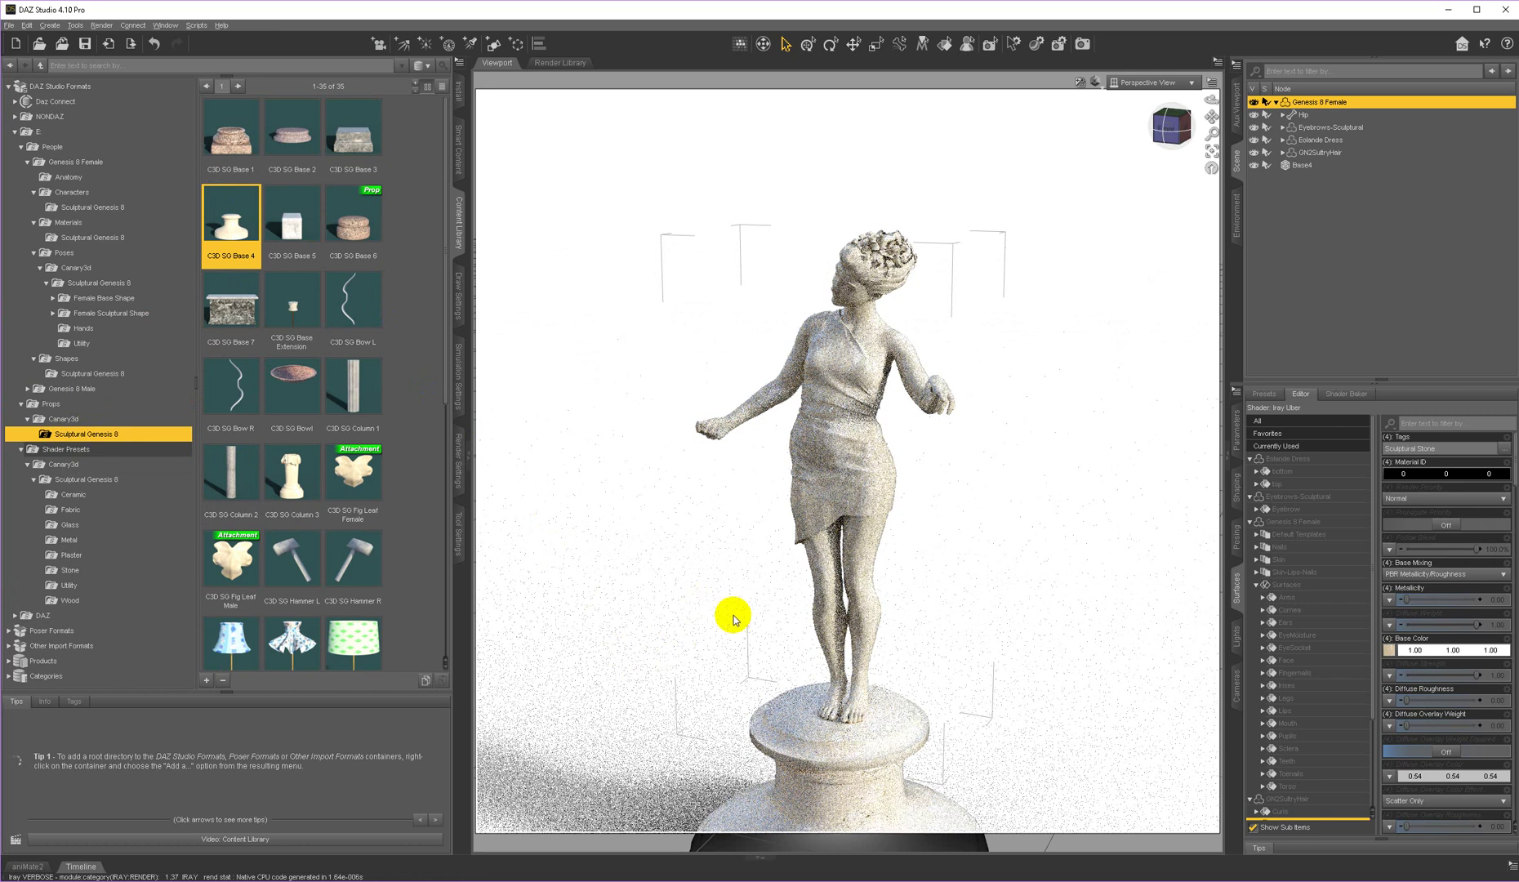
scroll(1062, 460, "down", 3)
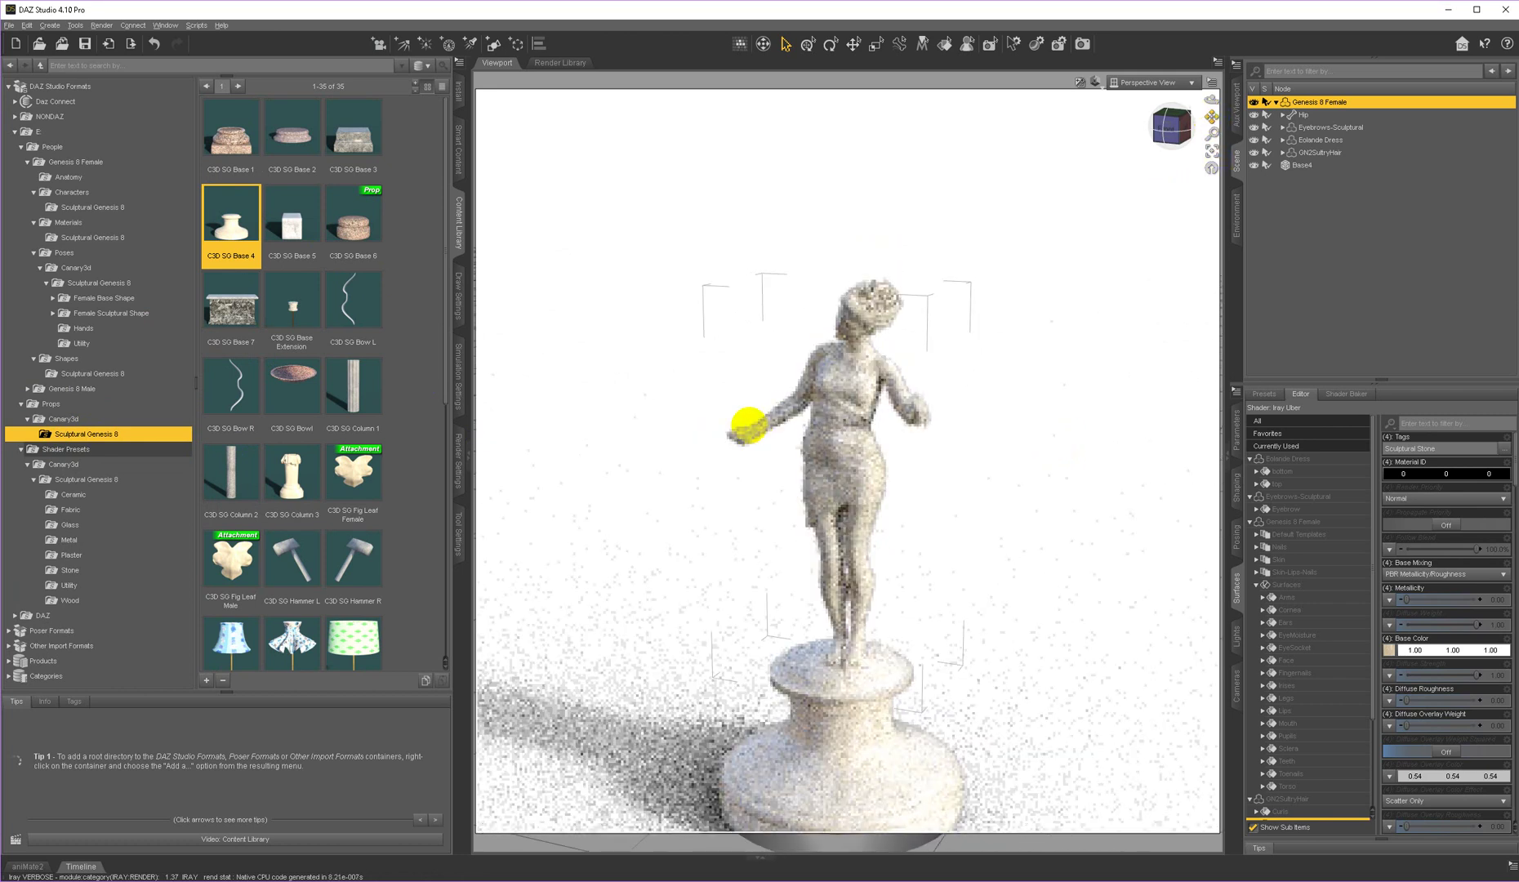
mouse_move(743, 417)
left_mouse_down()
mouse_move(729, 430)
mouse_move(753, 408)
mouse_move(749, 421)
left_mouse_up()
left_click(1297, 171)
left_click(1300, 166)
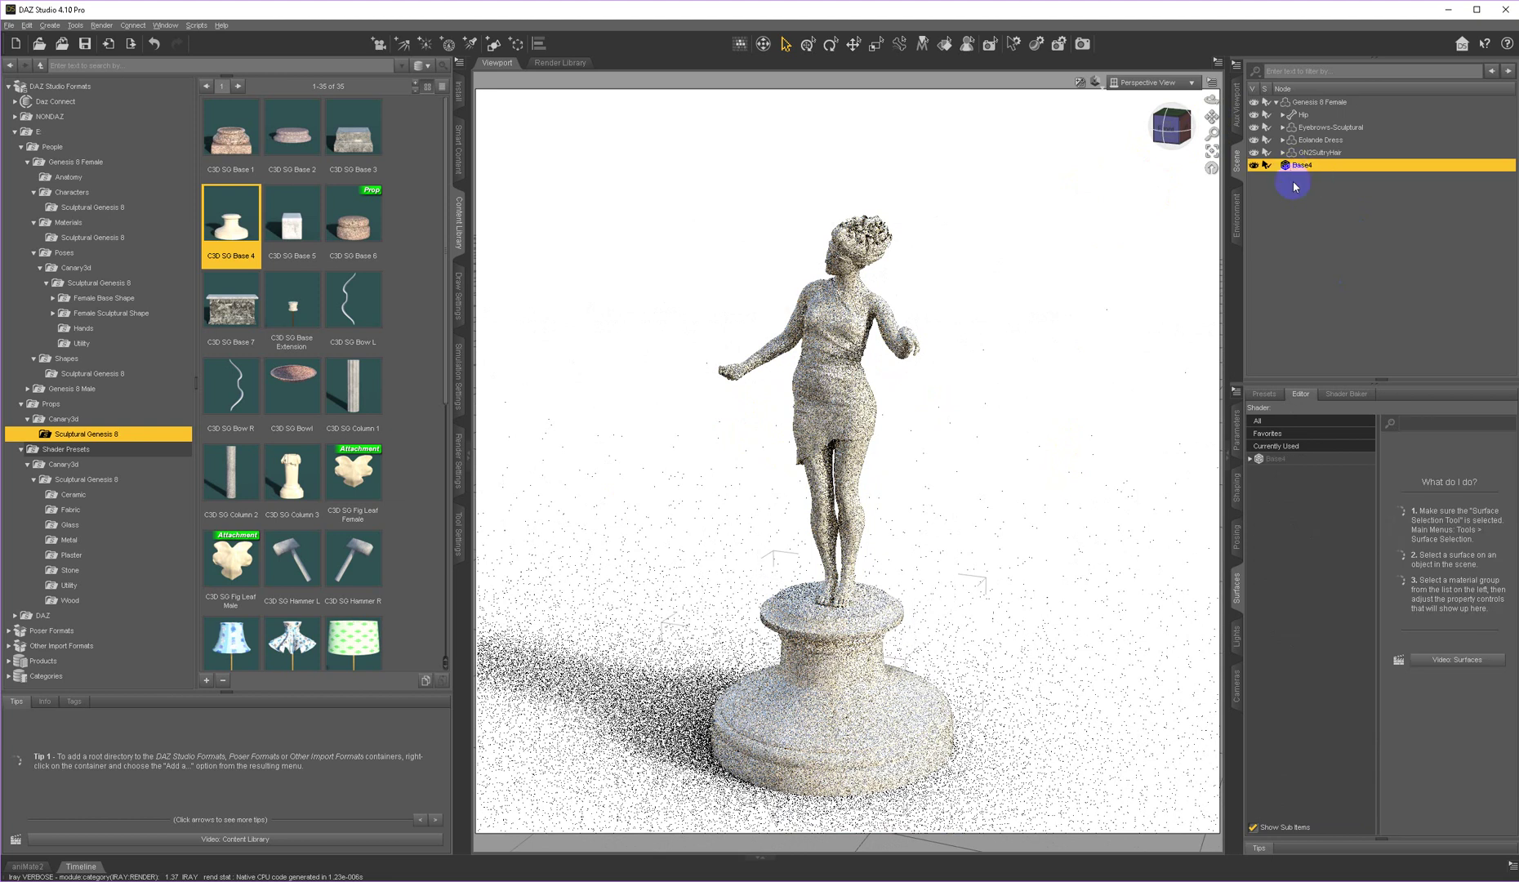
- Apply C3D SG Wood Maple Medium from the Wood shader presets to the Base4 surface
left_click(1297, 458)
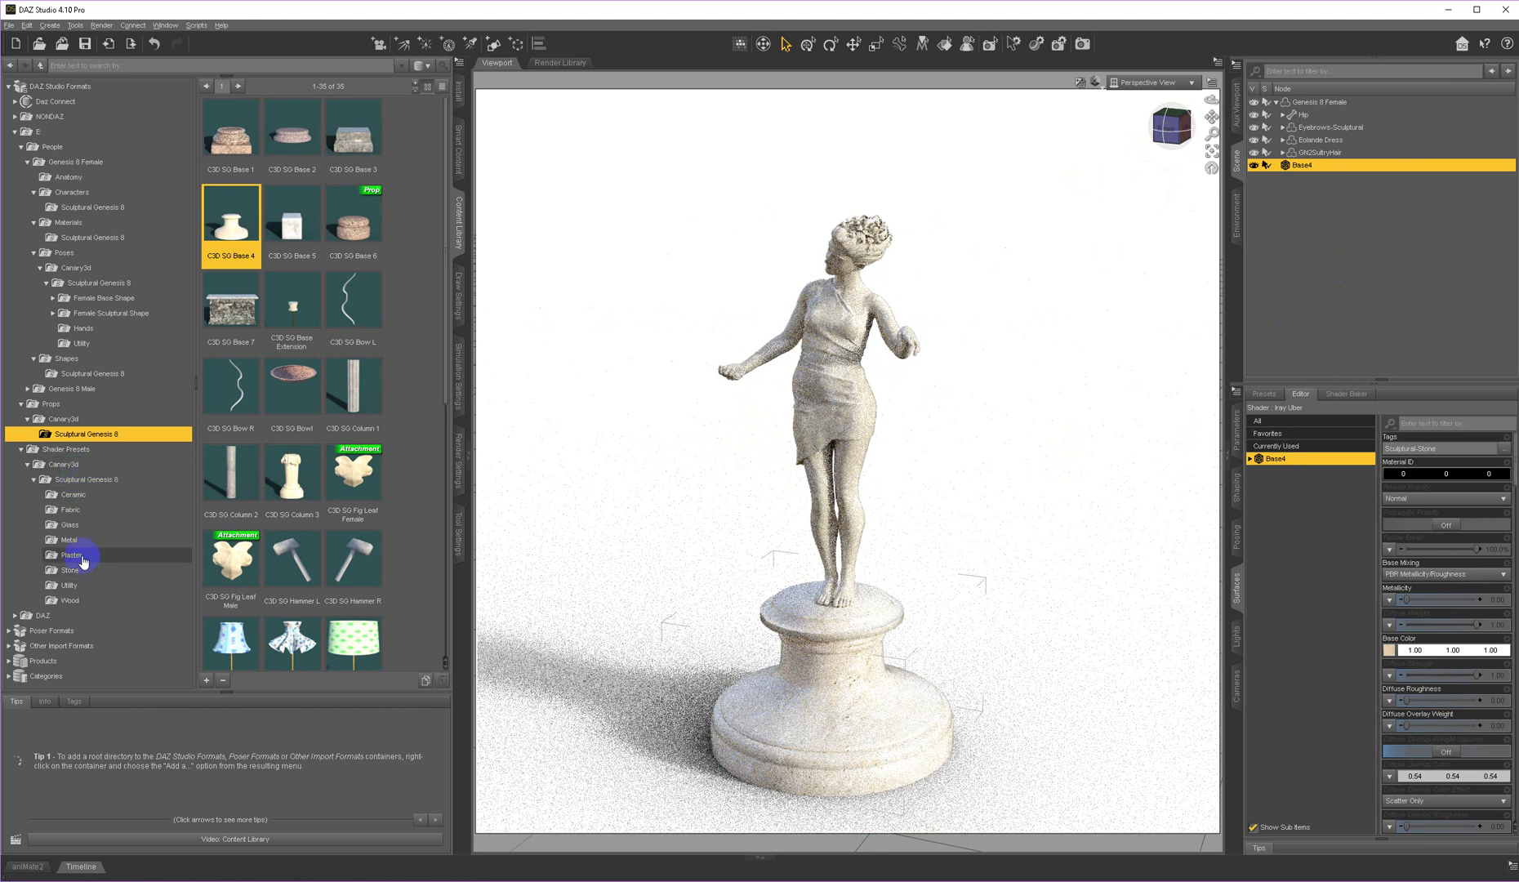
left_click(69, 600)
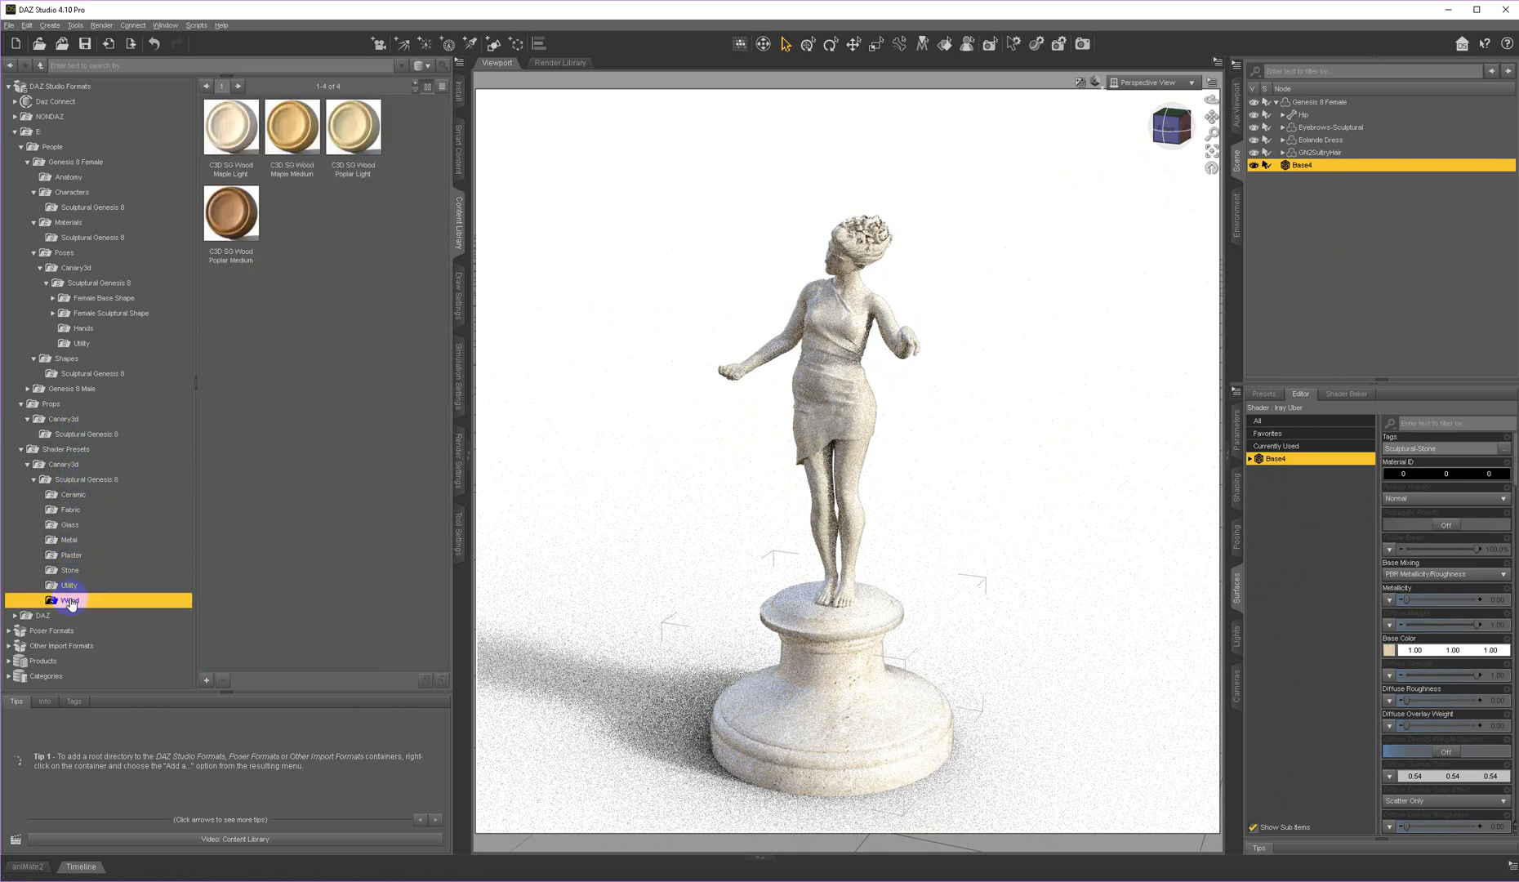
double_click(296, 134)
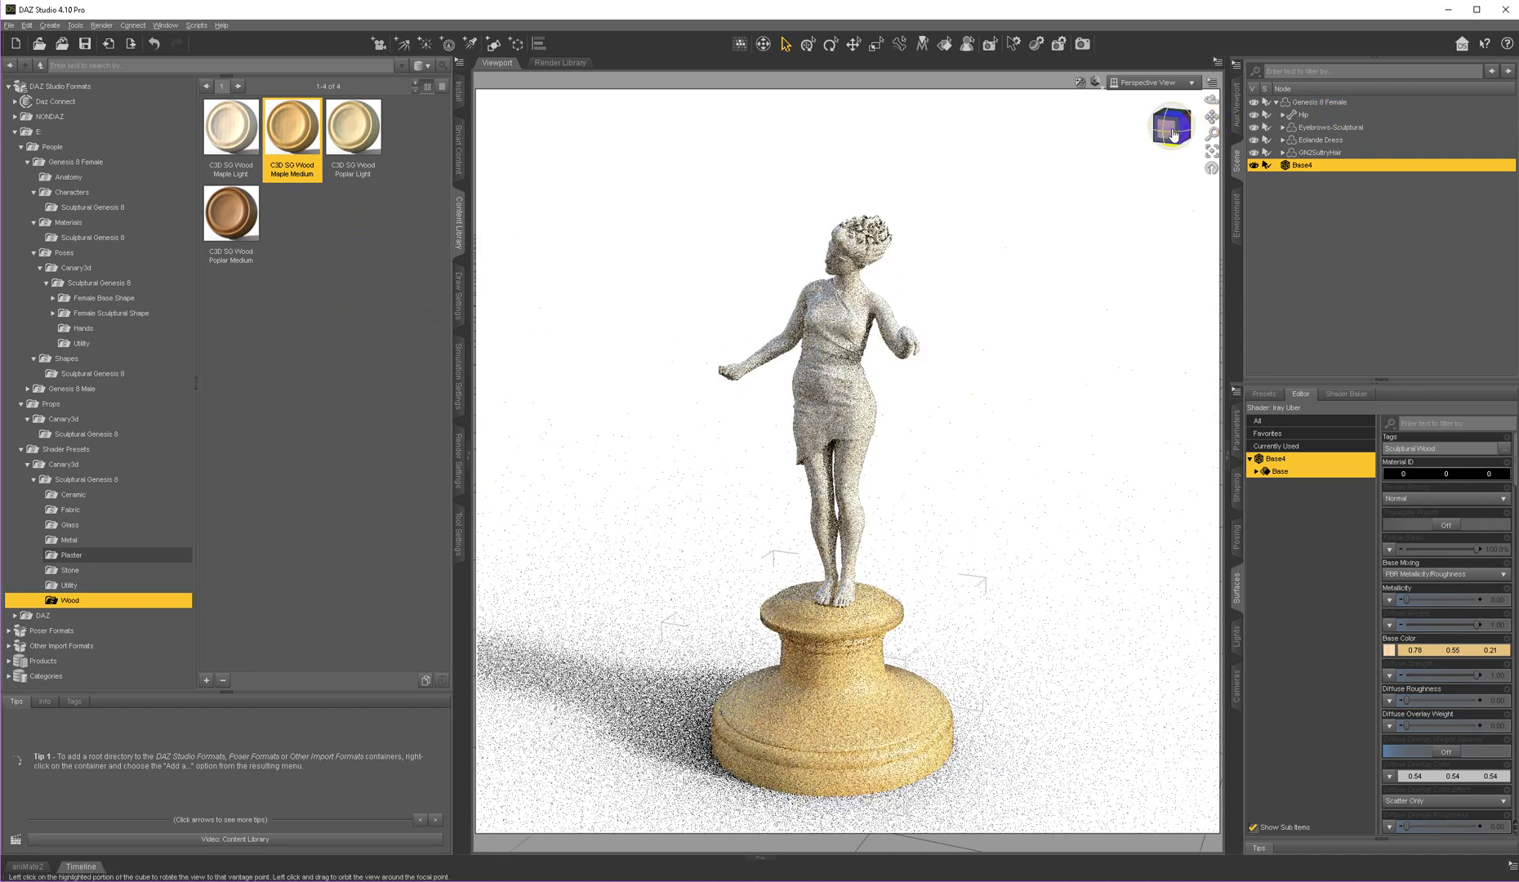
mouse_move(752, 431)
left_mouse_down()
mouse_move(777, 424)
mouse_move(753, 430)
left_mouse_up()
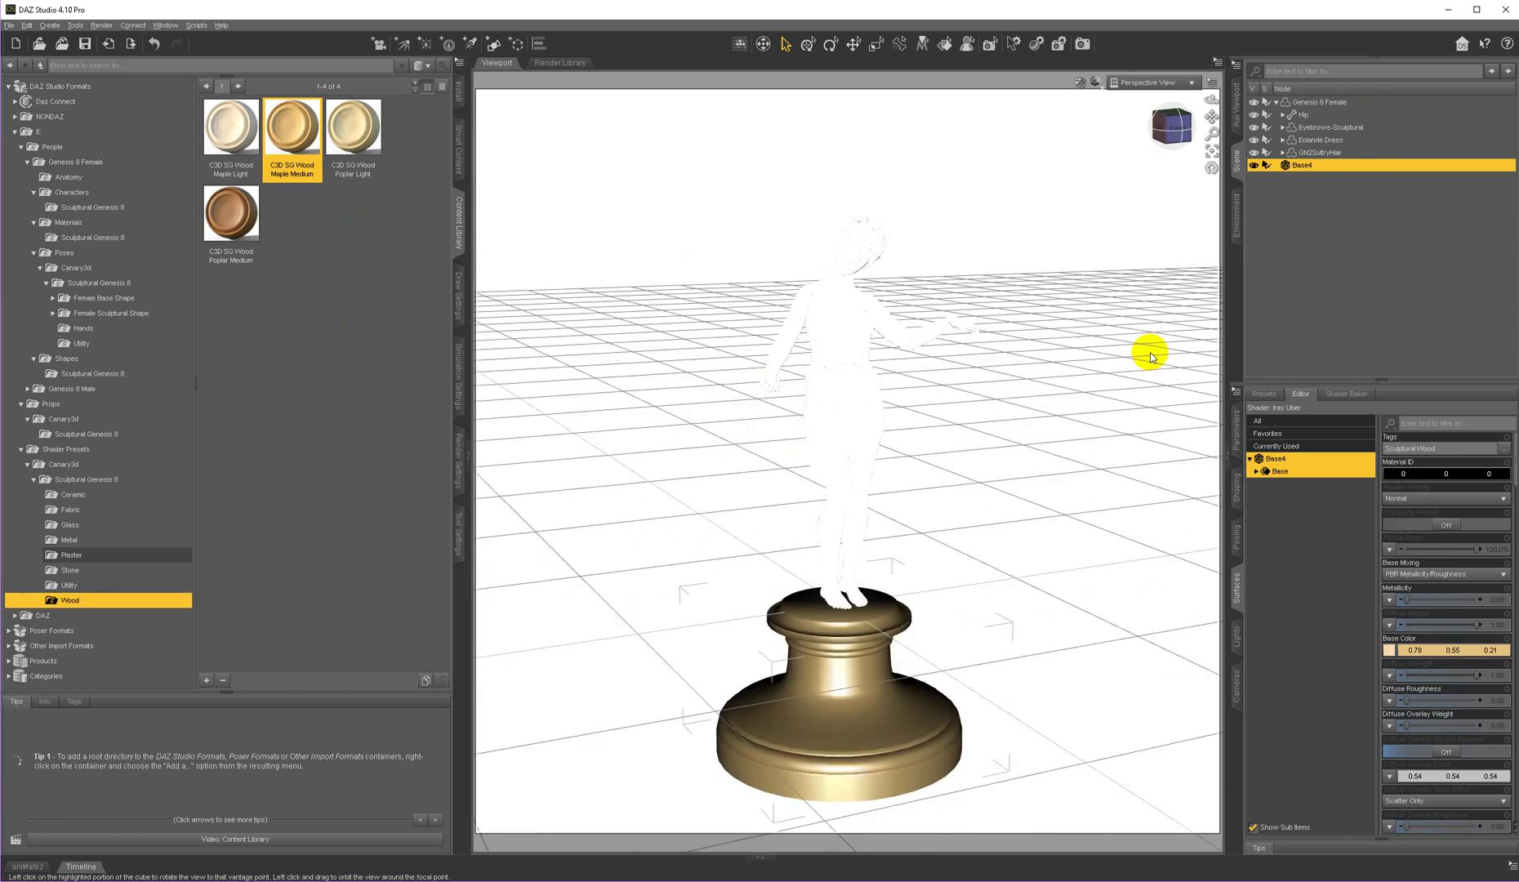